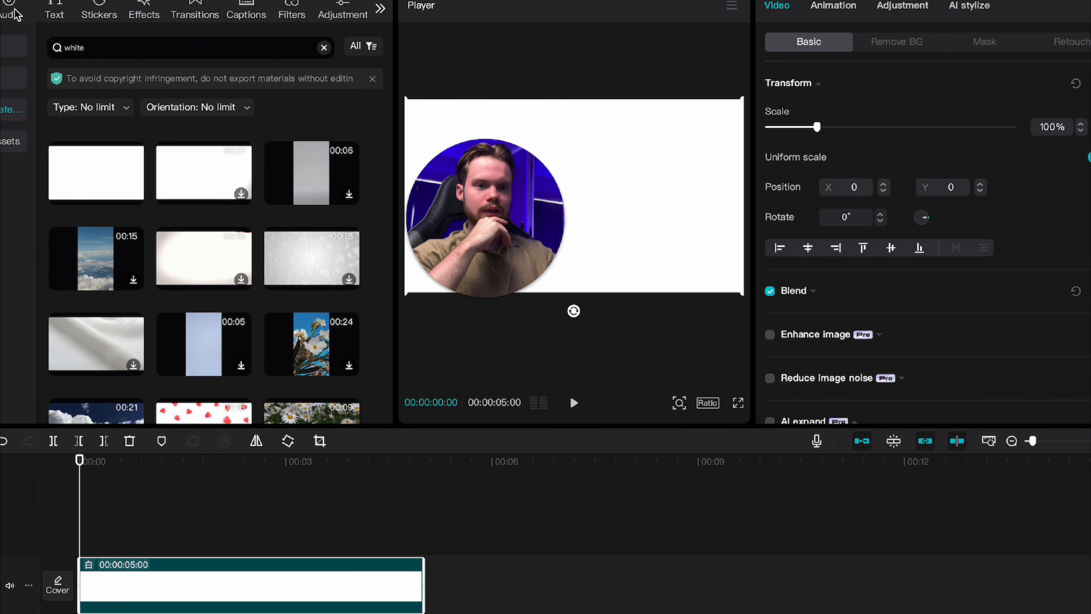
Search the stock library for "black" and place the plain black clip on a track above the white clip, starting at 0:00
{"action": "triple_click", "coordinate": [123, 47]}
{"action": "type", "text": "black"}
{"action": "key", "text": "Return"}
{"action": "left_click_drag", "start_coordinate": [483, 207], "coordinate": [844, 192]}
{"action": "left_click", "coordinate": [842, 283]}
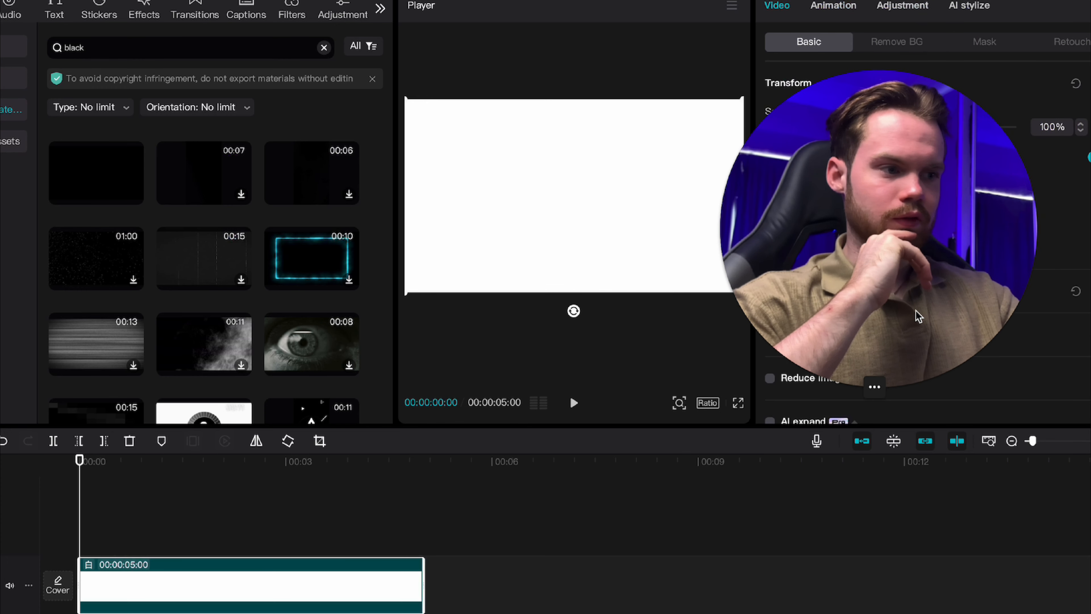
{"action": "left_click_drag", "start_coordinate": [122, 195], "coordinate": [91, 534]}
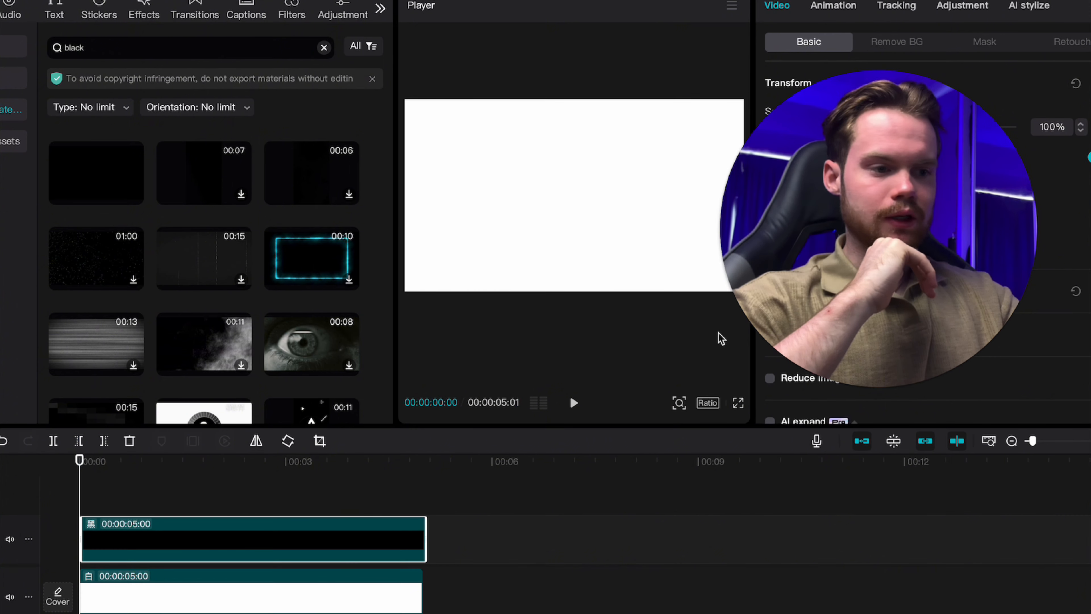
{"action": "left_click_drag", "start_coordinate": [138, 541], "coordinate": [150, 547]}
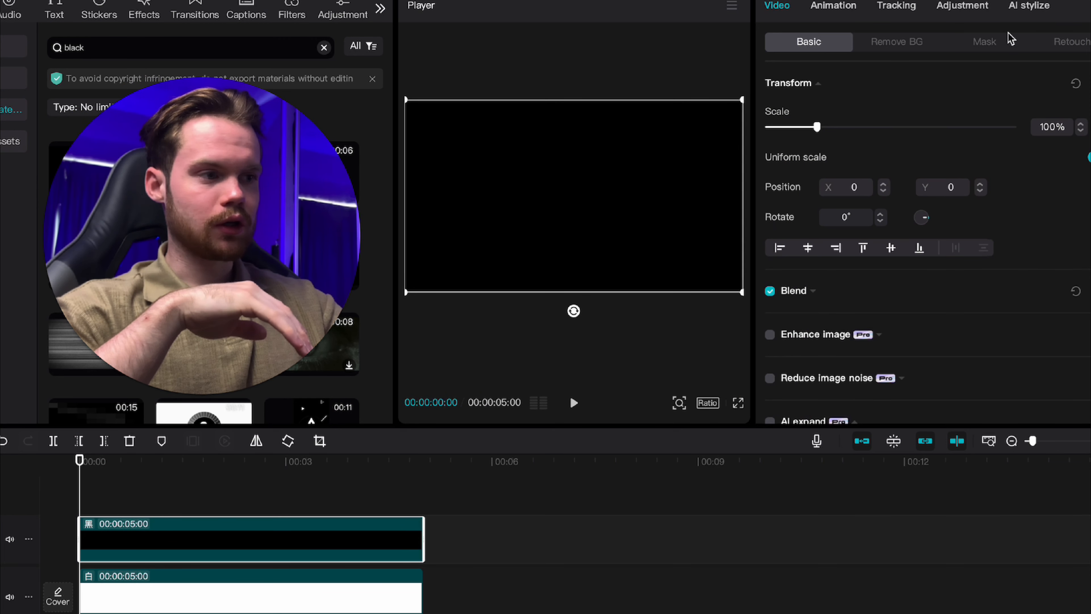
Apply a Rectangle mask to the black clip and set its round corners to 17
{"action": "left_click", "coordinate": [983, 43]}
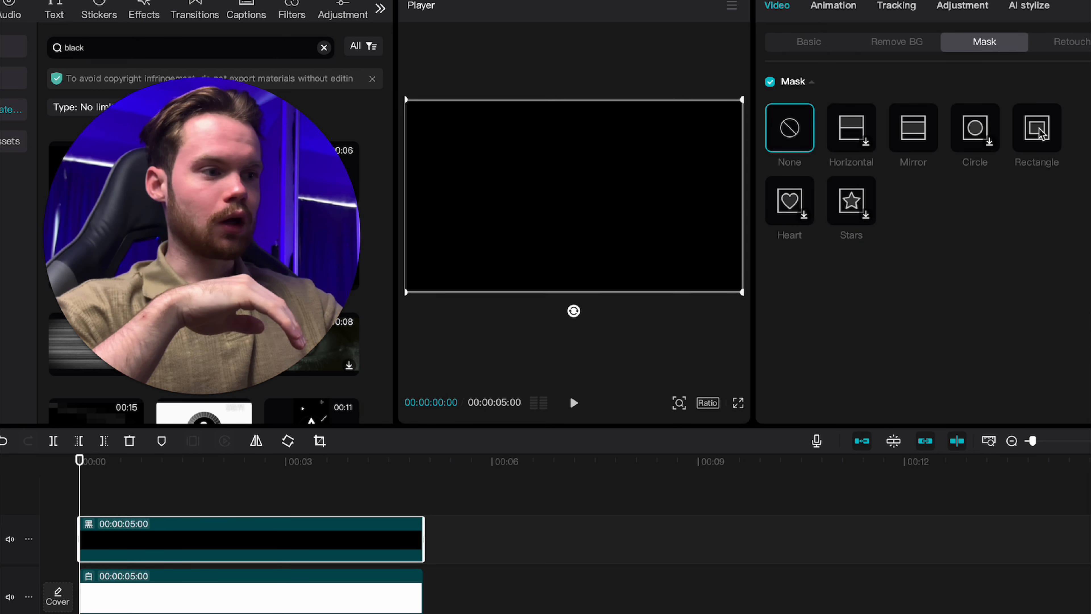
{"action": "left_click", "coordinate": [1036, 135]}
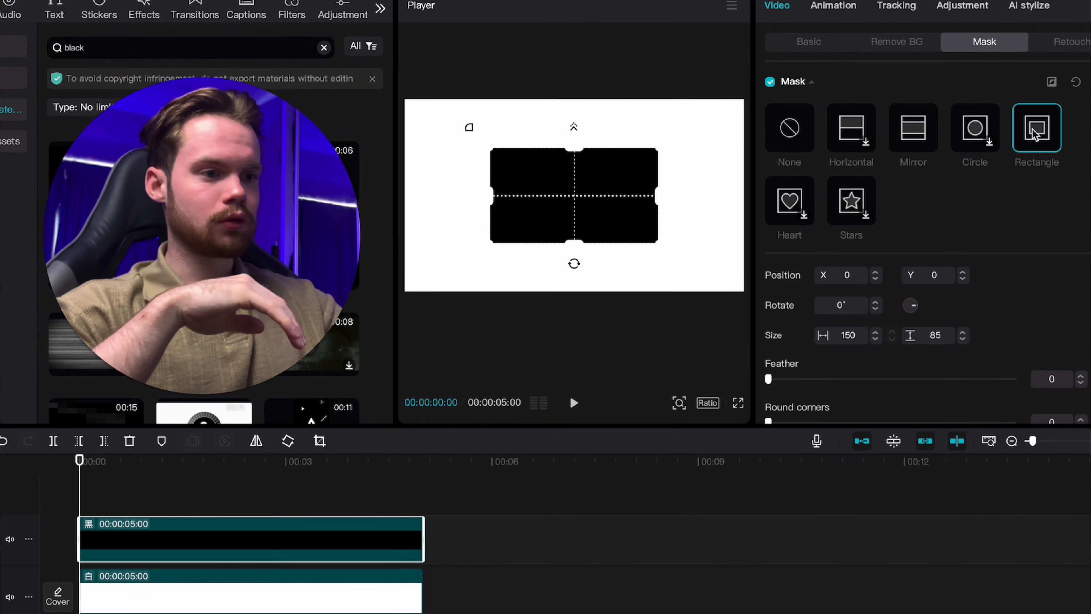
{"action": "scroll", "coordinate": [841, 397], "scroll_direction": "down", "scroll_amount": 1}
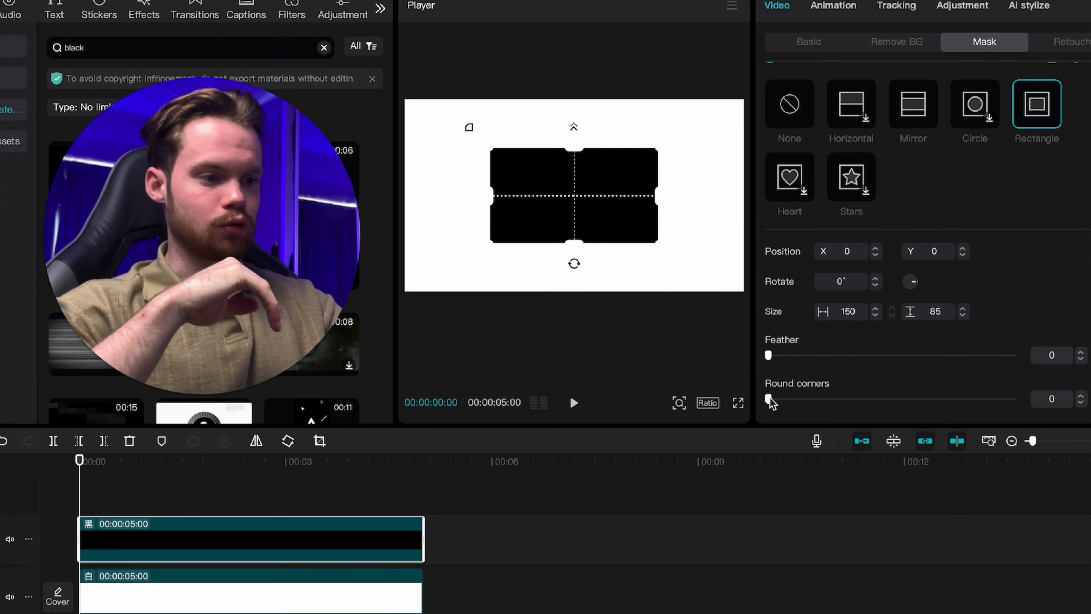
{"action": "left_click_drag", "start_coordinate": [769, 399], "coordinate": [788, 399]}
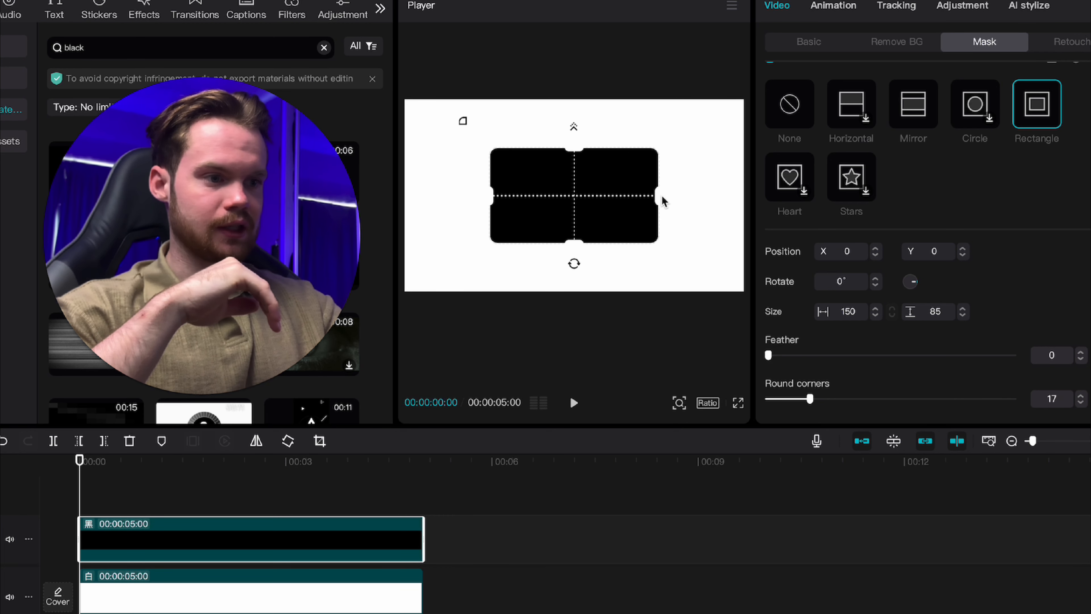
Stretch the rectangle mask into a wide bar, slightly over 270 wide and 72 high
{"action": "left_click_drag", "start_coordinate": [658, 196], "coordinate": [722, 200]}
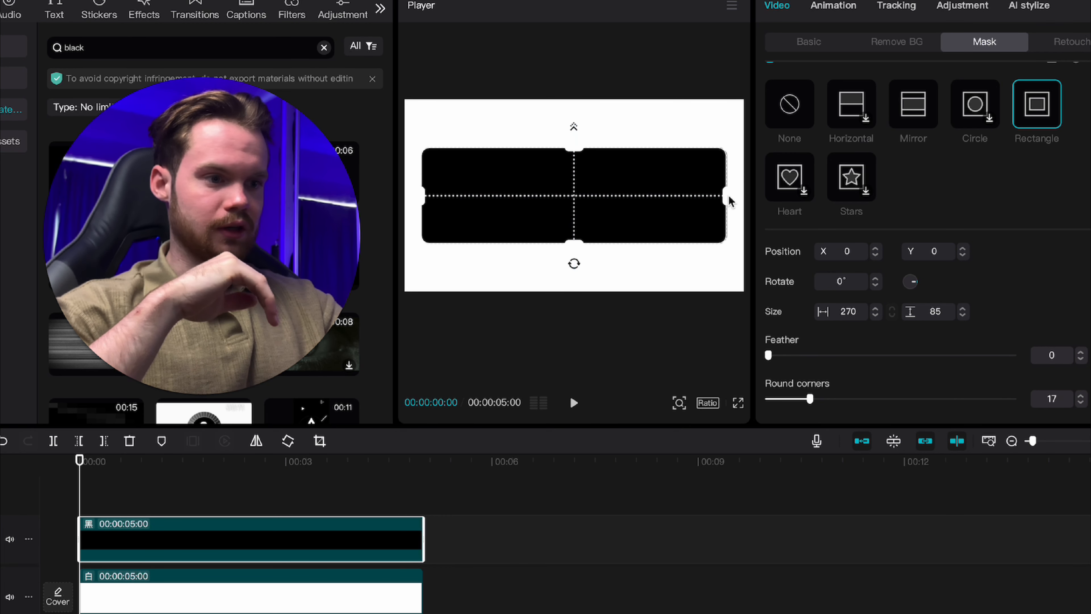
{"action": "left_click_drag", "start_coordinate": [579, 247], "coordinate": [578, 235]}
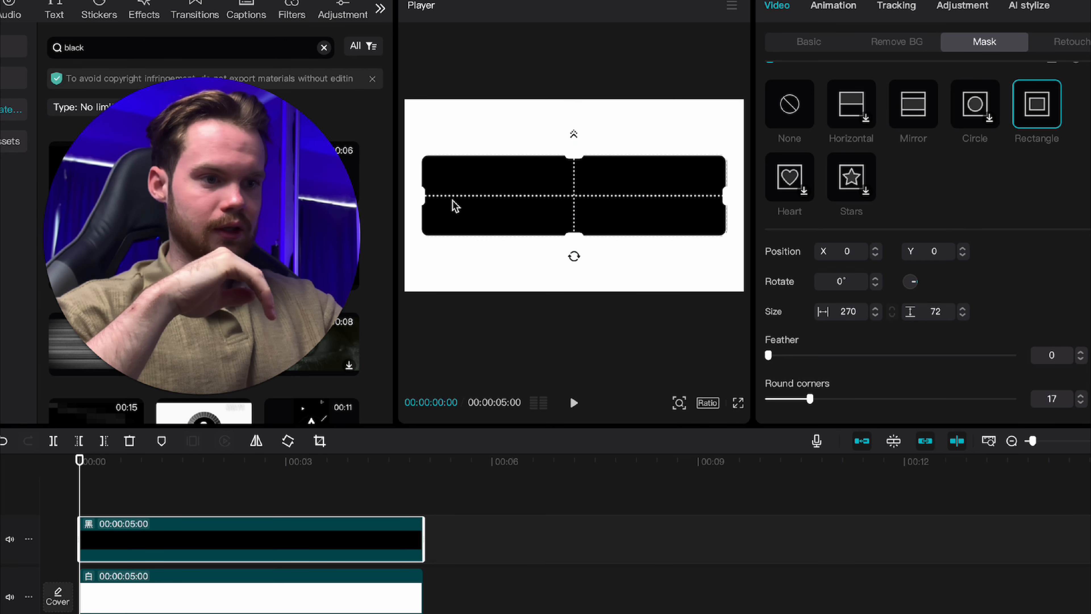
{"action": "left_click_drag", "start_coordinate": [422, 195], "coordinate": [419, 196]}
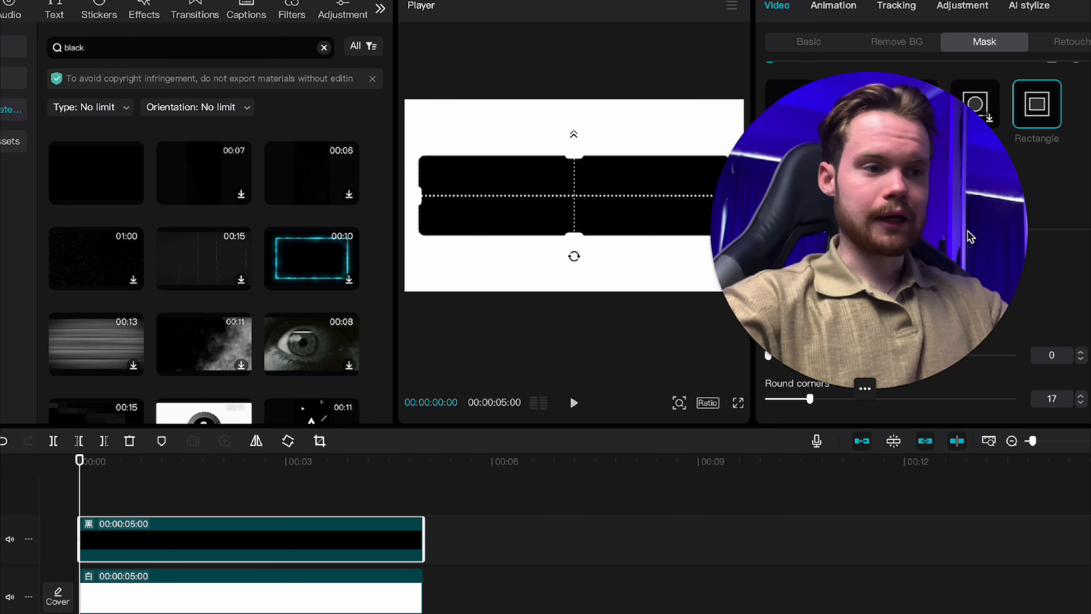
Add the vertical glowing line sticker from a "shiny blue line" search at the timeline start and extend it to the clips' end
{"action": "left_click", "coordinate": [104, 49]}
{"action": "left_click", "coordinate": [99, 14]}
{"action": "left_click", "coordinate": [121, 55]}
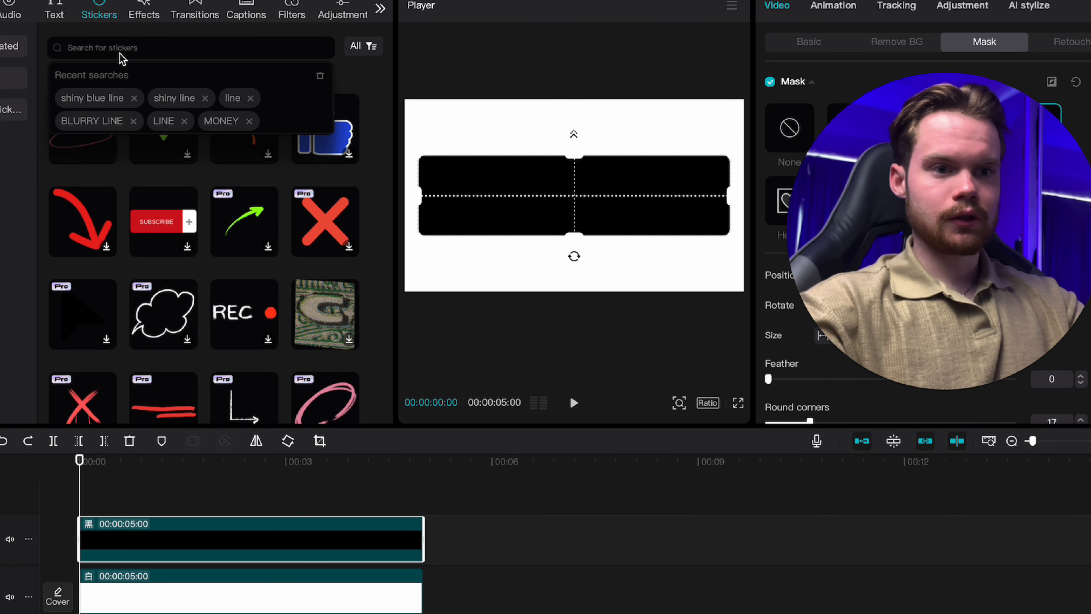
{"action": "left_click", "coordinate": [103, 97]}
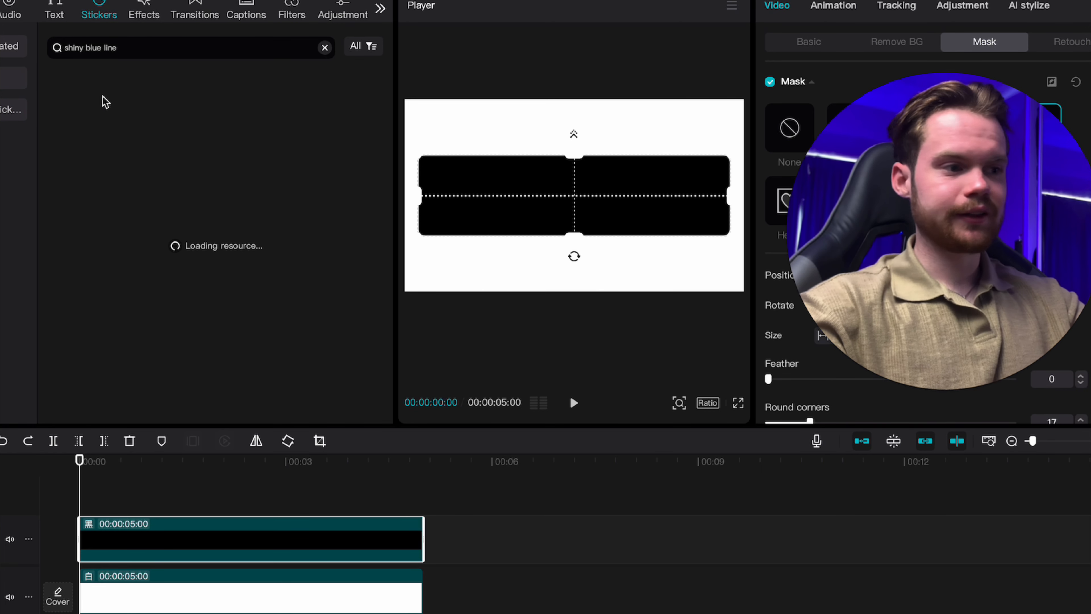
{"action": "scroll", "coordinate": [250, 275], "scroll_direction": "down", "scroll_amount": 5}
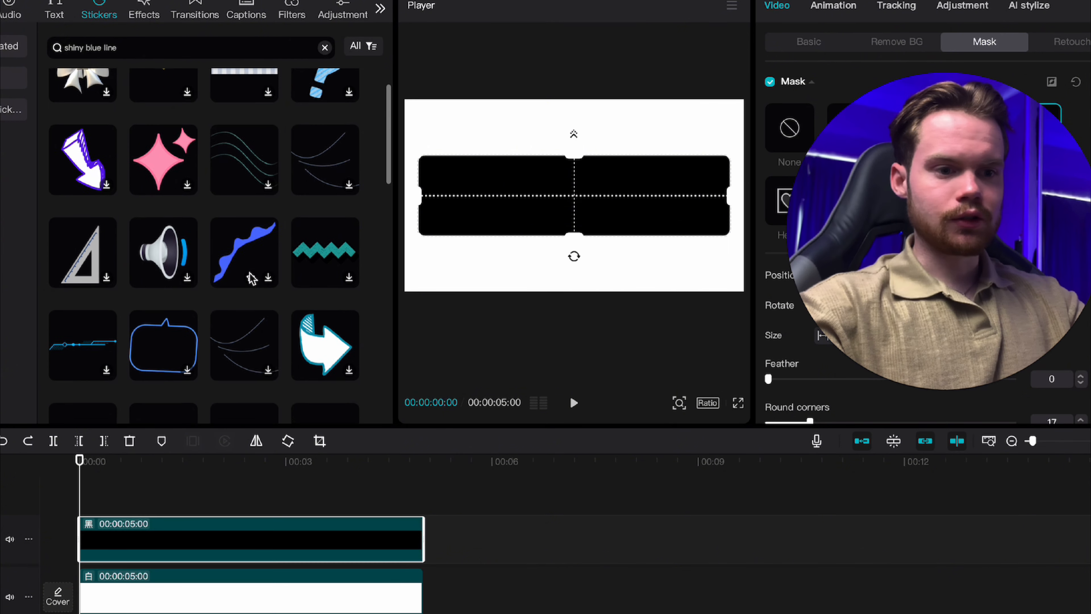
{"action": "scroll", "coordinate": [249, 273], "scroll_direction": "down", "scroll_amount": 10}
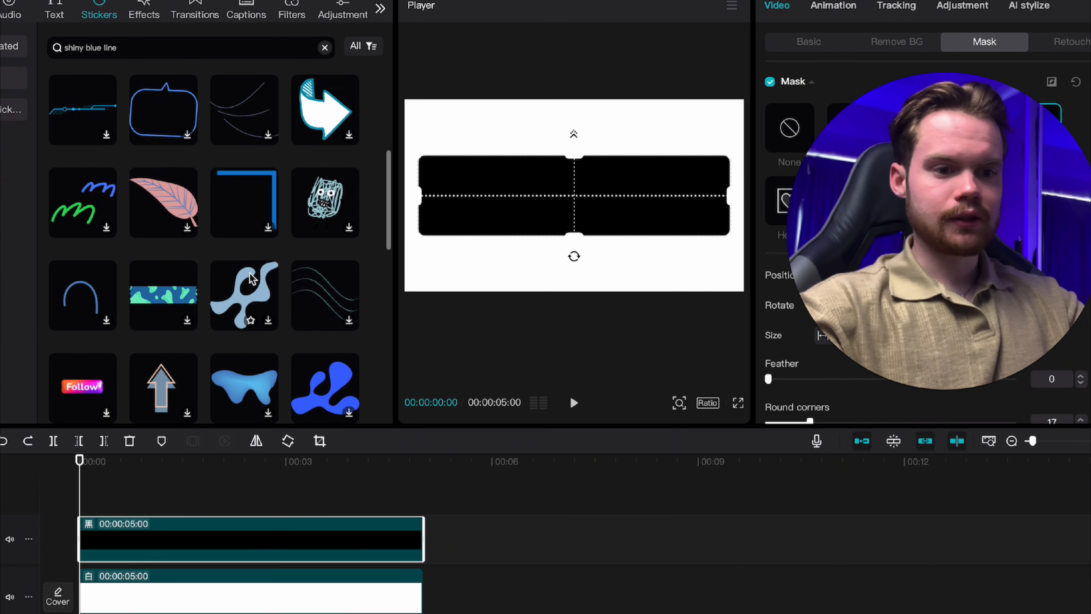
{"action": "scroll", "coordinate": [249, 273], "scroll_direction": "down", "scroll_amount": 8}
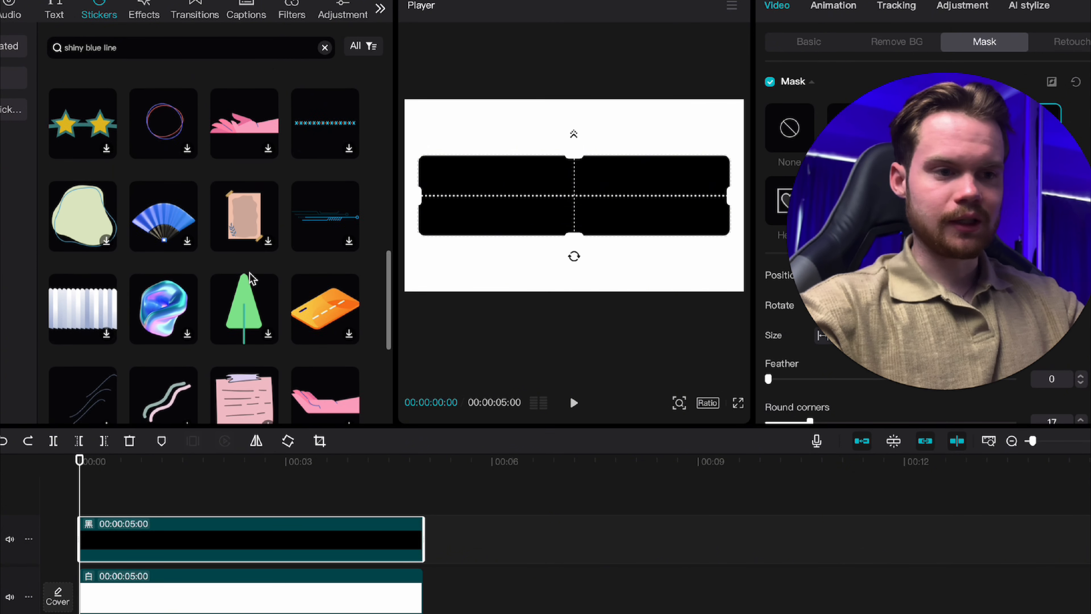
{"action": "scroll", "coordinate": [250, 273], "scroll_direction": "down", "scroll_amount": 5}
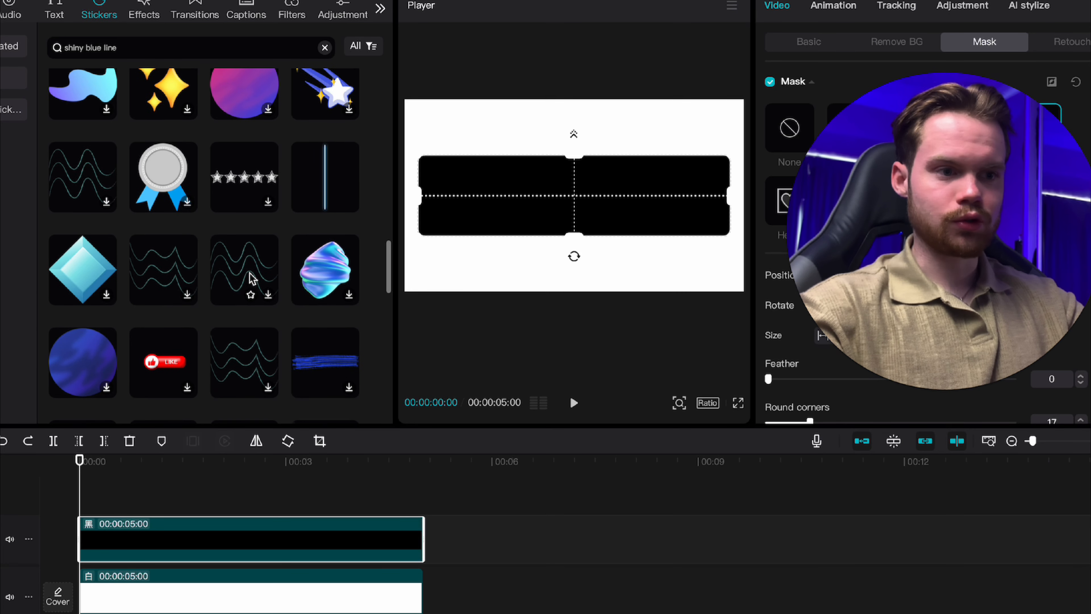
{"action": "left_click", "coordinate": [321, 162]}
{"action": "left_click", "coordinate": [349, 203]}
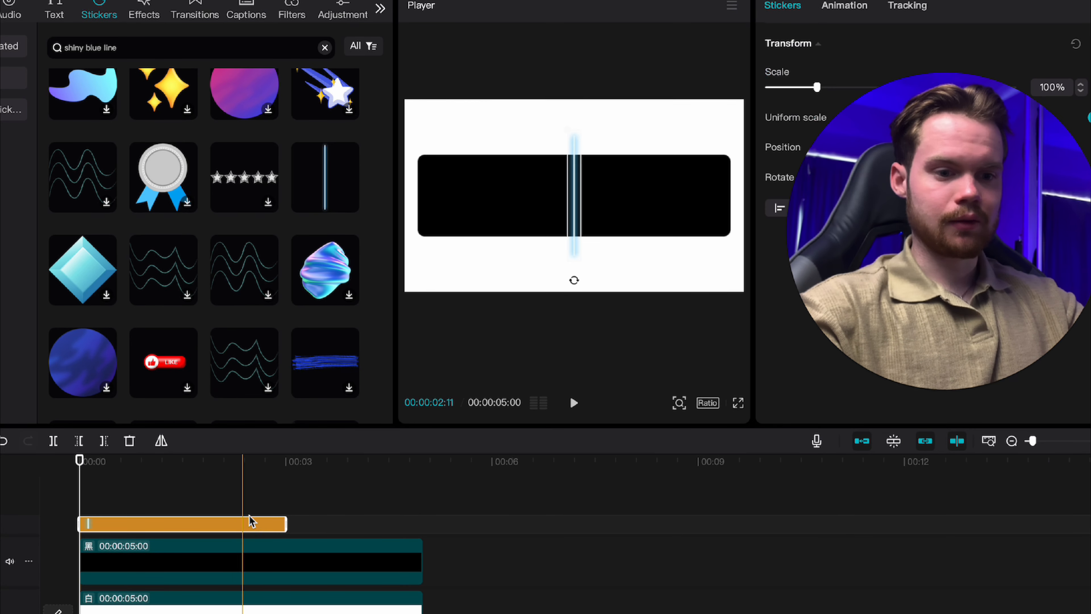
{"action": "left_click_drag", "start_coordinate": [287, 524], "coordinate": [417, 526]}
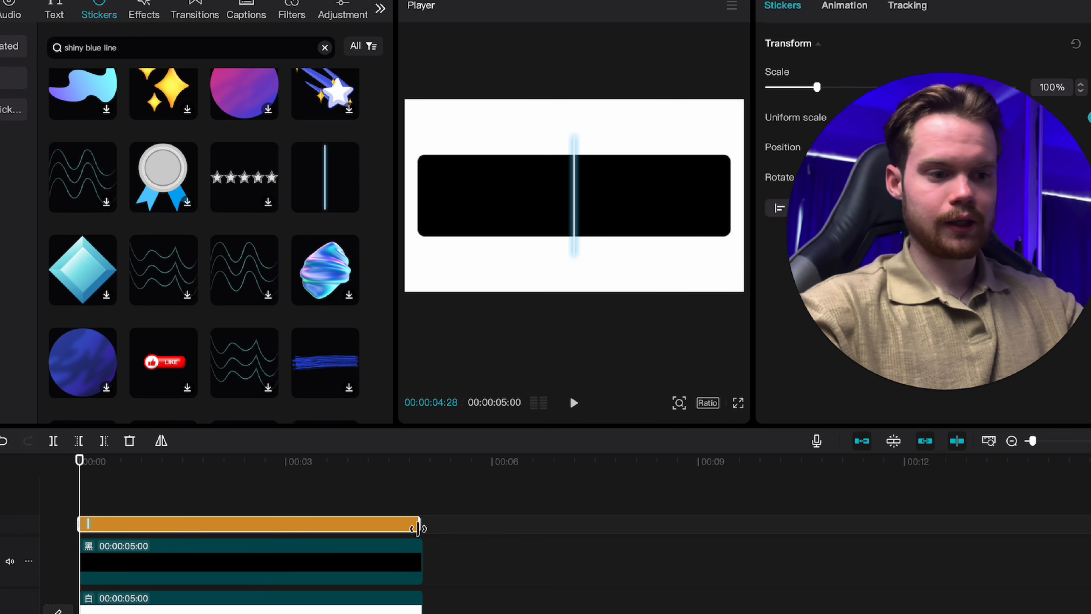
Rotate the glowing line sticker to -90° and, with uniform scale off, set its scale height to 244%
{"action": "left_click_drag", "start_coordinate": [574, 279], "coordinate": [655, 200]}
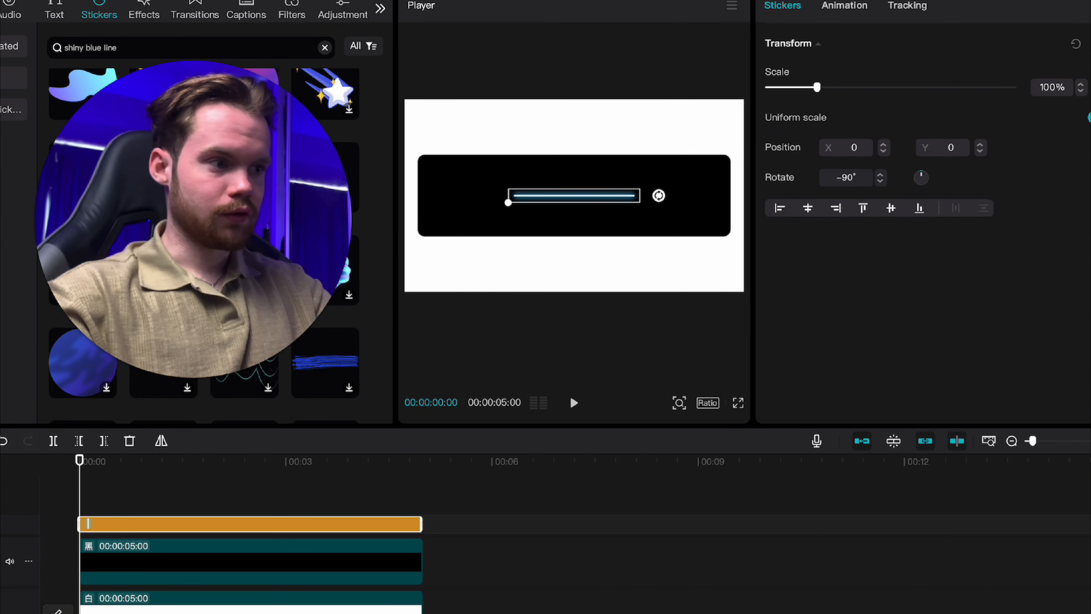
{"action": "left_click", "coordinate": [1088, 117]}
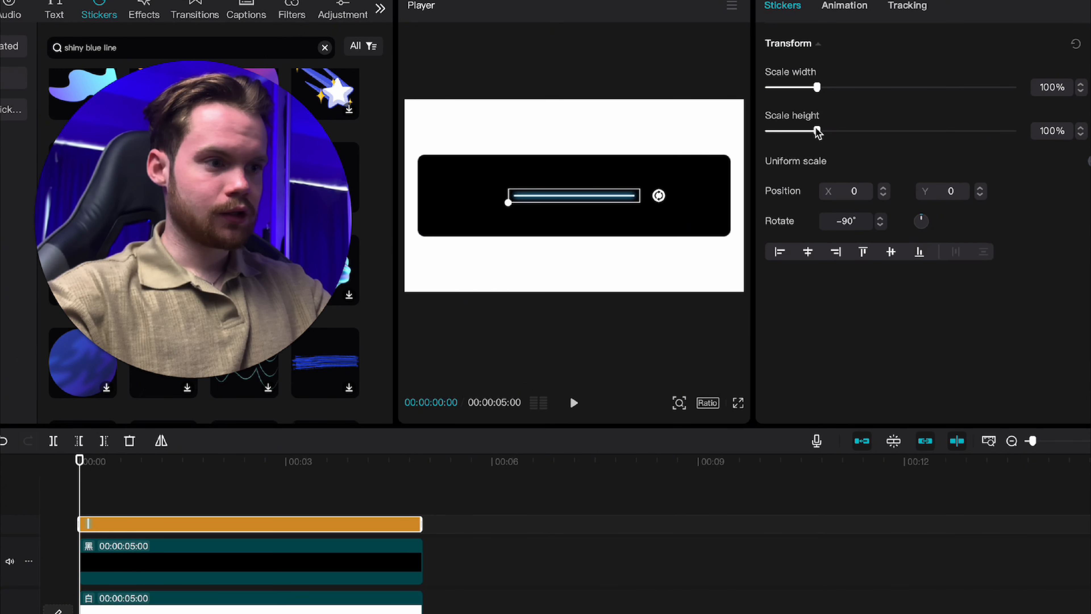
{"action": "left_click_drag", "start_coordinate": [826, 132], "coordinate": [887, 133]}
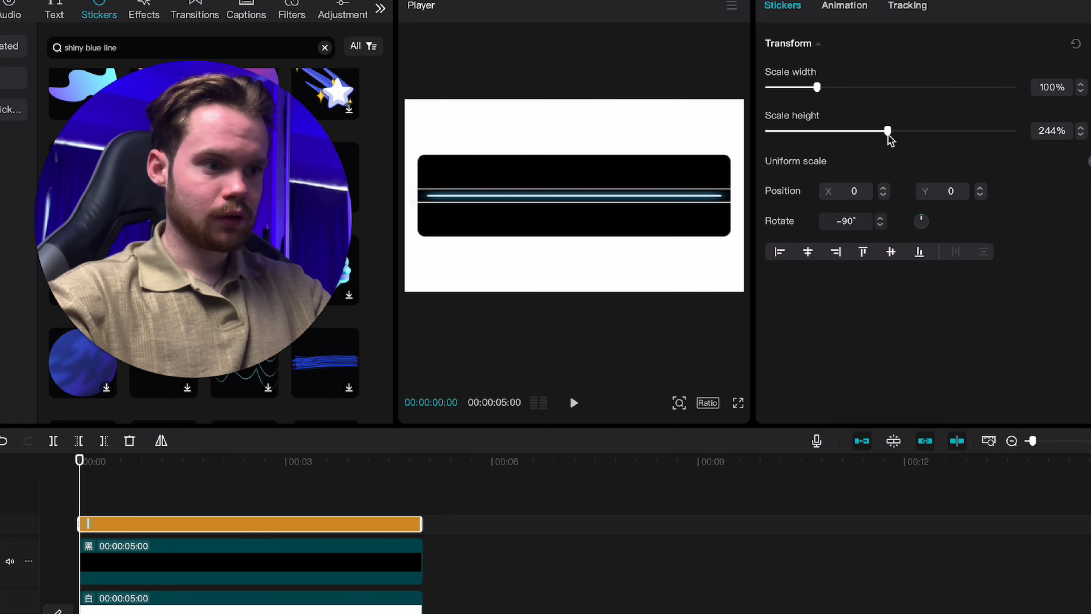
Set the line's scale height to 251% and position it near the black bar's upper edge at Y 236
{"action": "left_click_drag", "start_coordinate": [617, 199], "coordinate": [616, 174]}
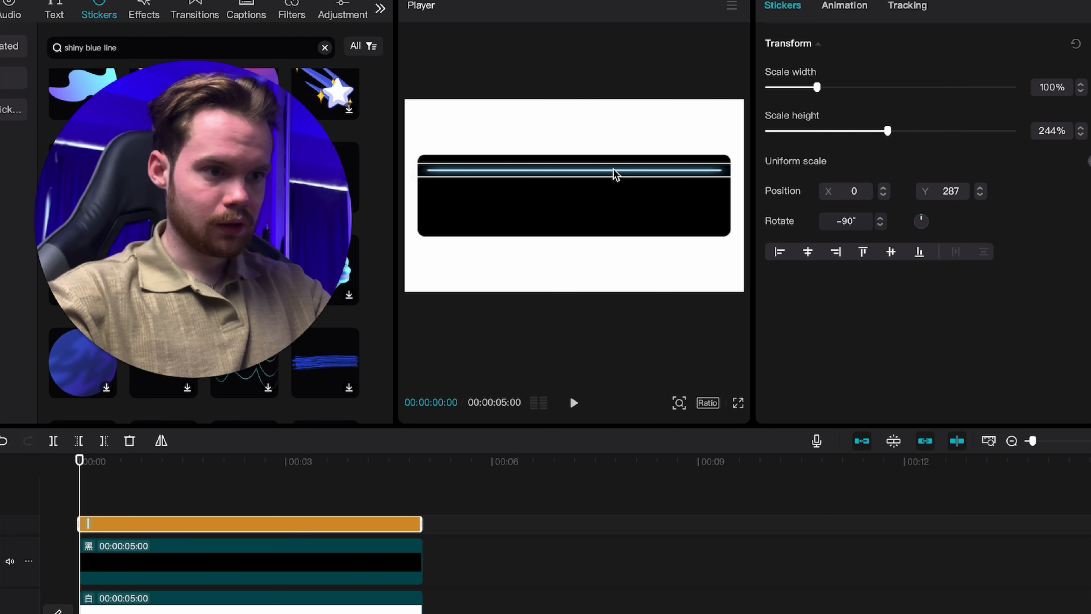
{"action": "left_click_drag", "start_coordinate": [888, 137], "coordinate": [892, 138]}
{"action": "left_click", "coordinate": [662, 65]}
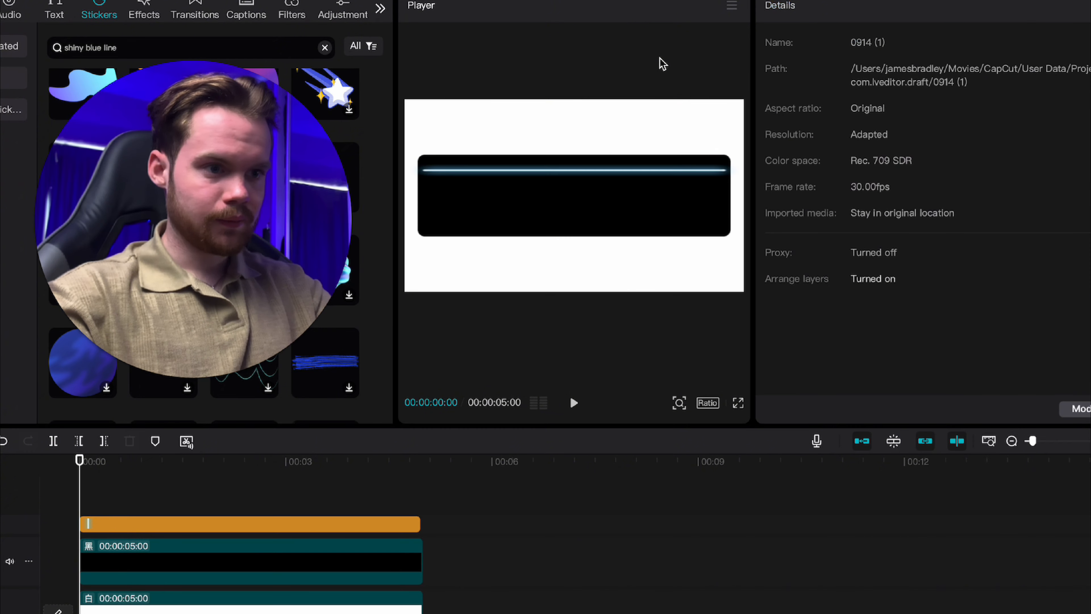
{"action": "left_click", "coordinate": [599, 169]}
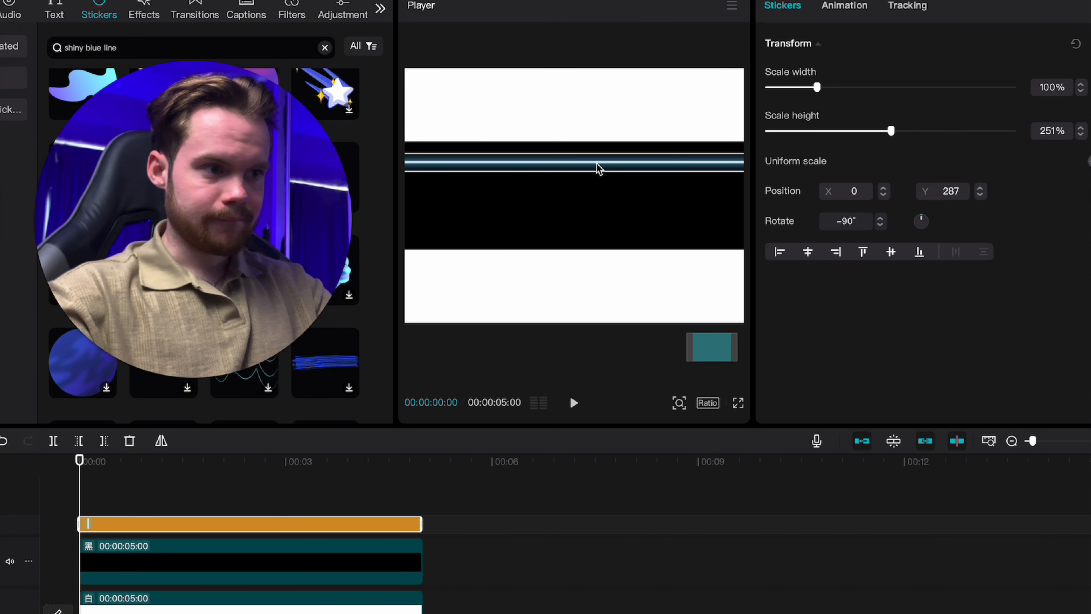
{"action": "left_click_drag", "start_coordinate": [598, 180], "coordinate": [596, 174]}
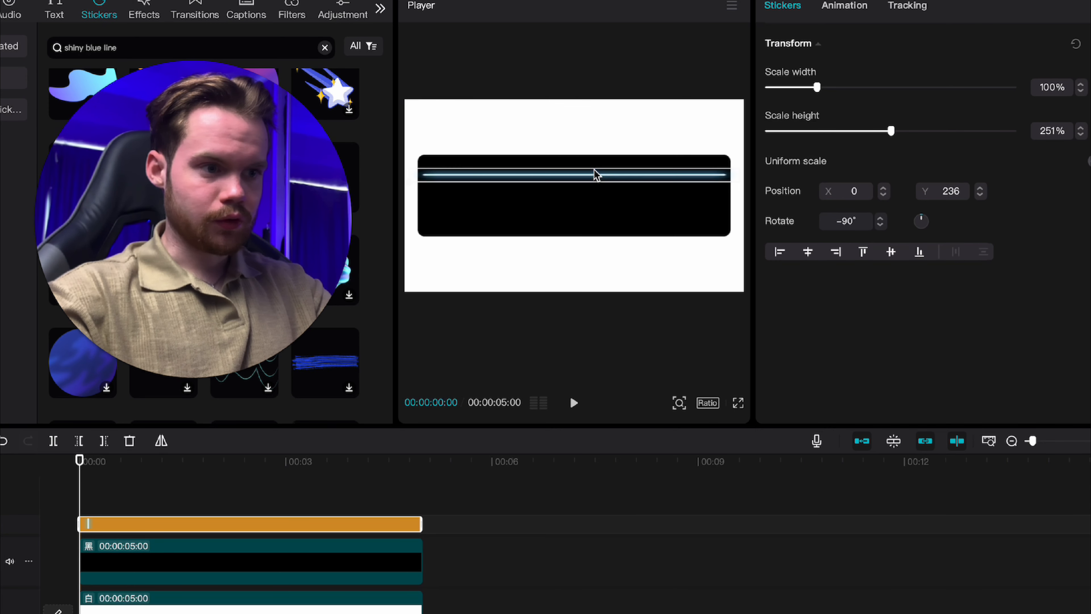
{"action": "left_click", "coordinate": [593, 77]}
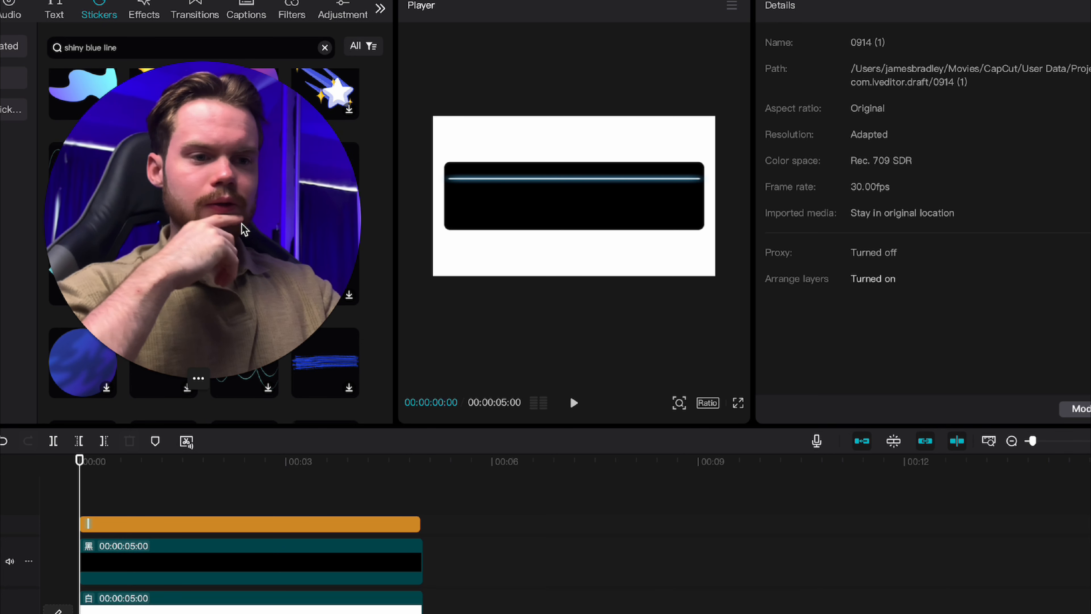
{"action": "left_click", "coordinate": [183, 378]}
{"action": "left_click_drag", "start_coordinate": [134, 334], "coordinate": [992, 231]}
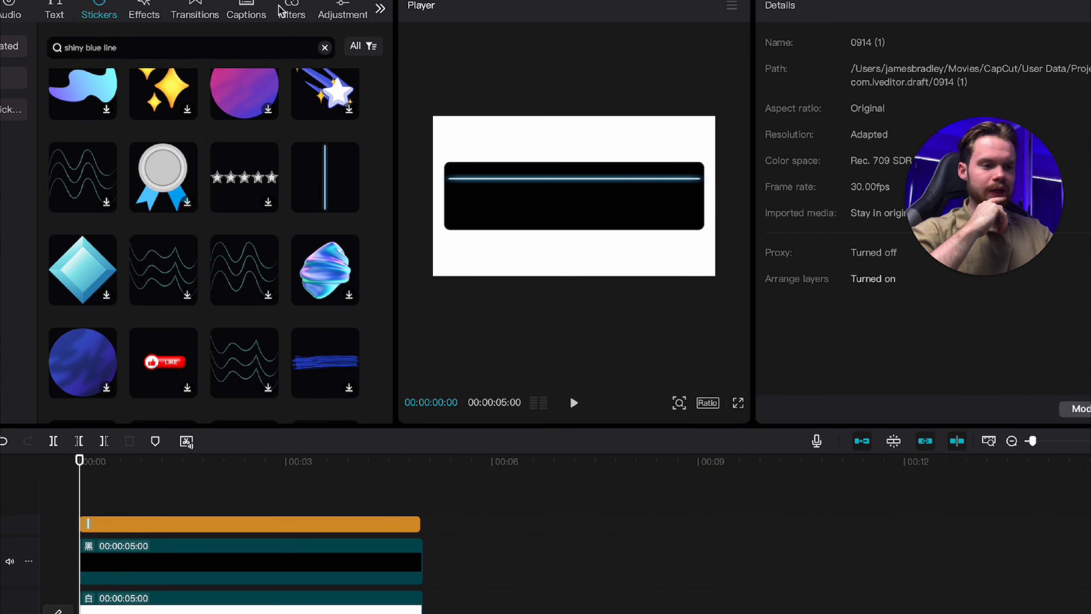
Search the filters for "bw 2", add the BW 2 filter above the sticker track, and extend it to the clips' end
{"action": "left_click", "coordinate": [566, 184]}
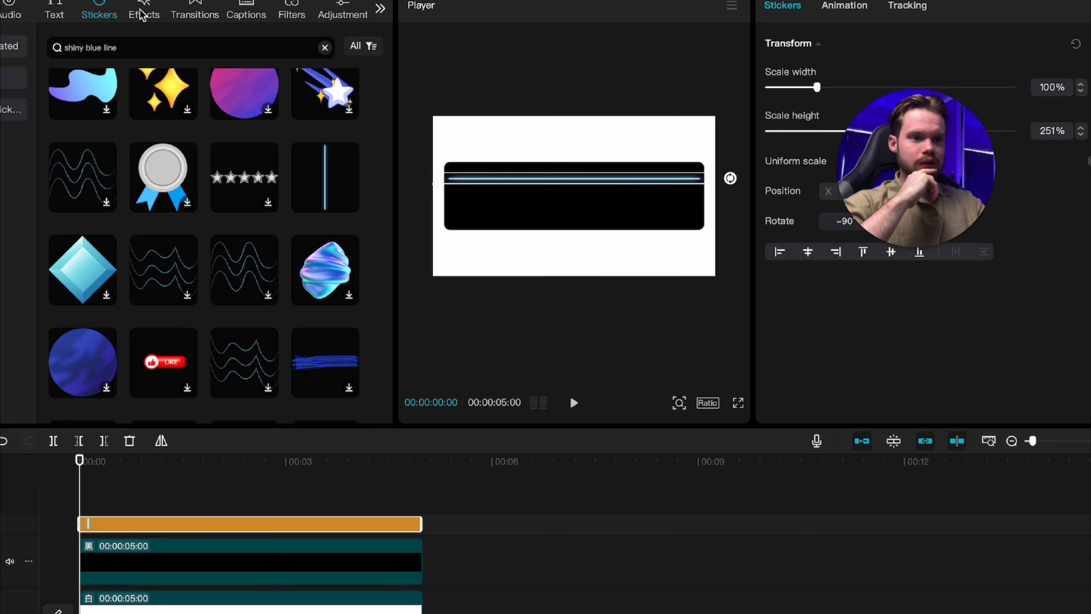
{"action": "left_click", "coordinate": [298, 3]}
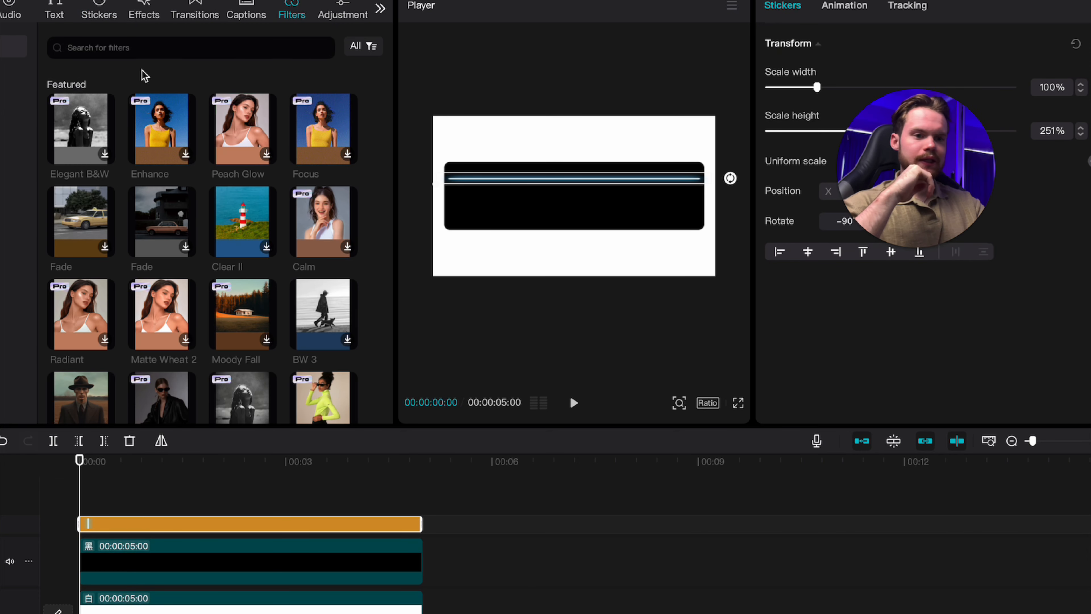
{"action": "left_click", "coordinate": [132, 54]}
{"action": "type", "text": "bw 2"}
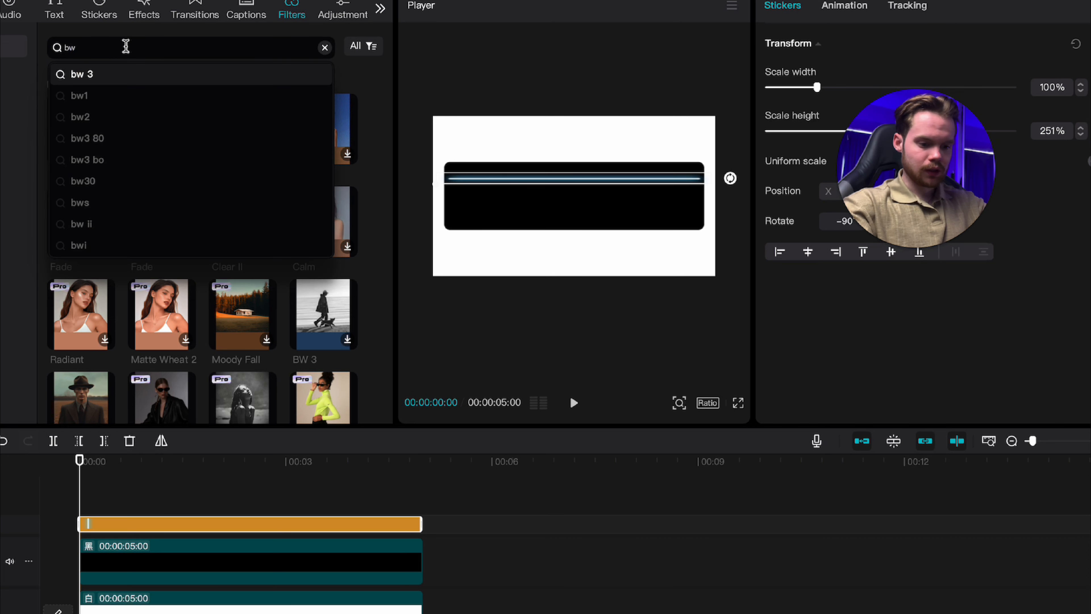
{"action": "key", "text": "Return"}
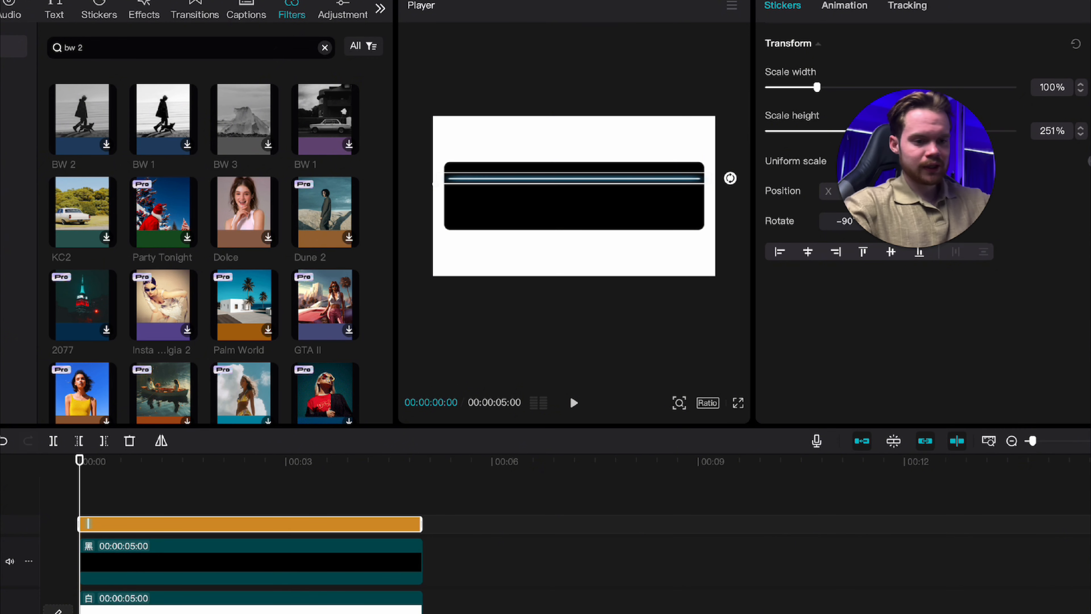
{"action": "left_click_drag", "start_coordinate": [73, 120], "coordinate": [81, 502]}
{"action": "left_click_drag", "start_coordinate": [281, 524], "coordinate": [418, 525]}
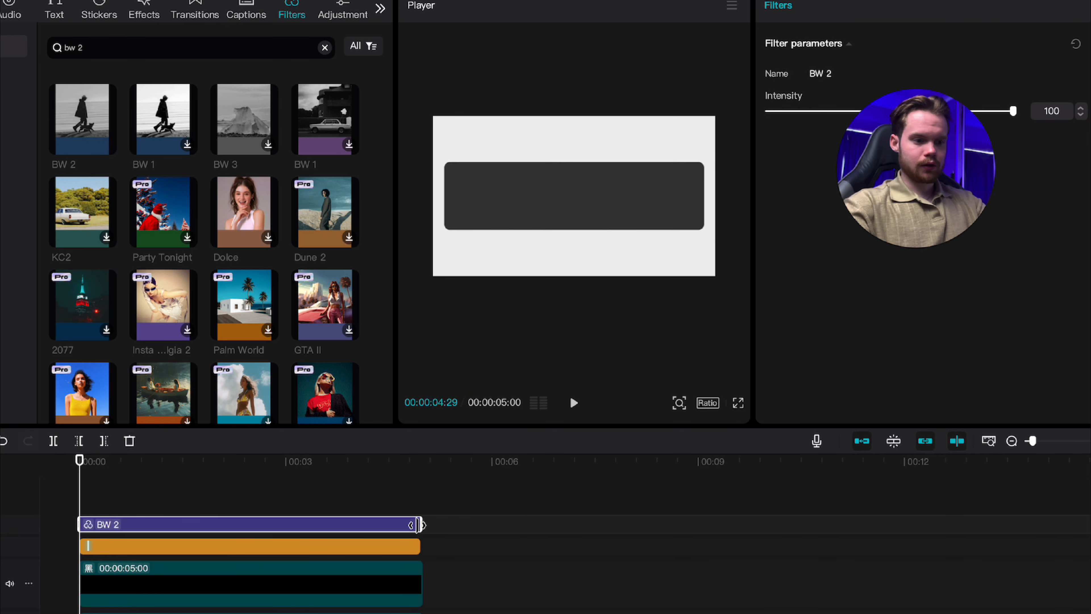
Scrub back to the timeline start to check the filtered bar and line, and select the line sticker clip
{"action": "left_click", "coordinate": [493, 539]}
{"action": "left_click_drag", "start_coordinate": [422, 461], "coordinate": [260, 461]}
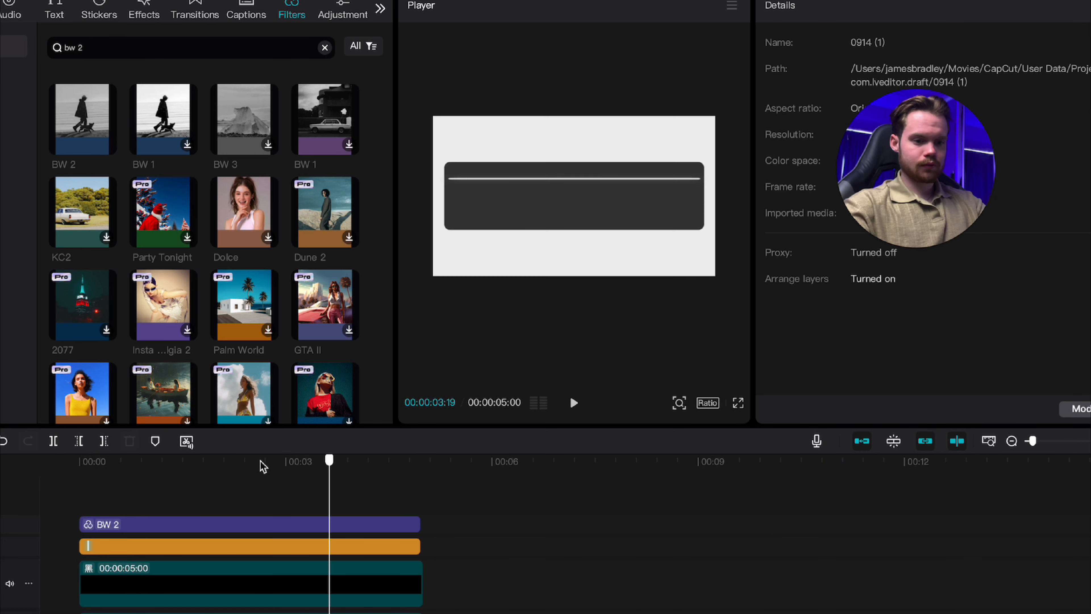
{"action": "left_click", "coordinate": [94, 525]}
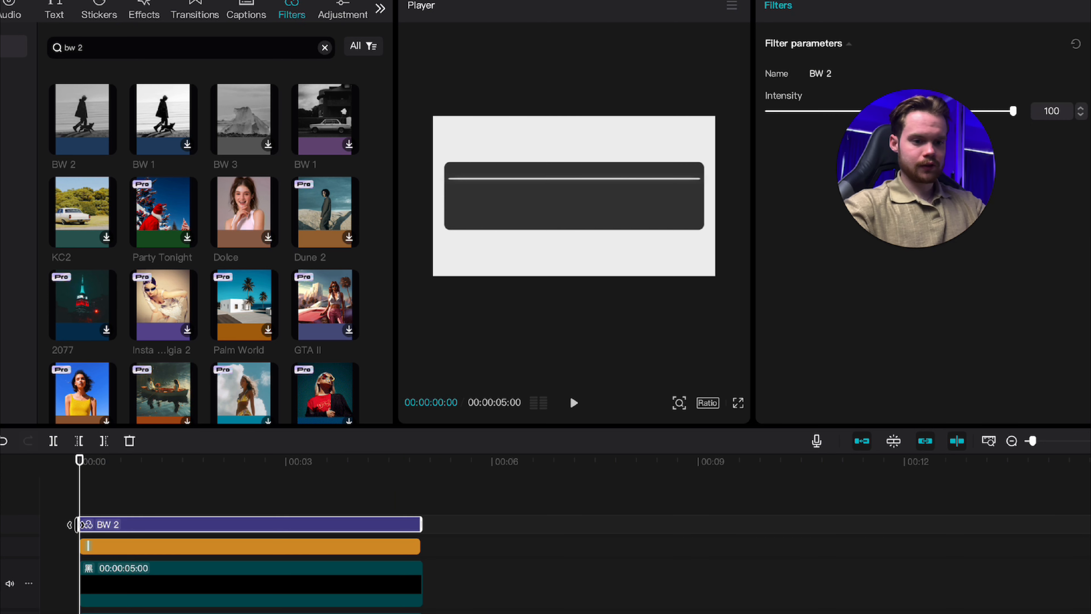
{"action": "left_click", "coordinate": [78, 546]}
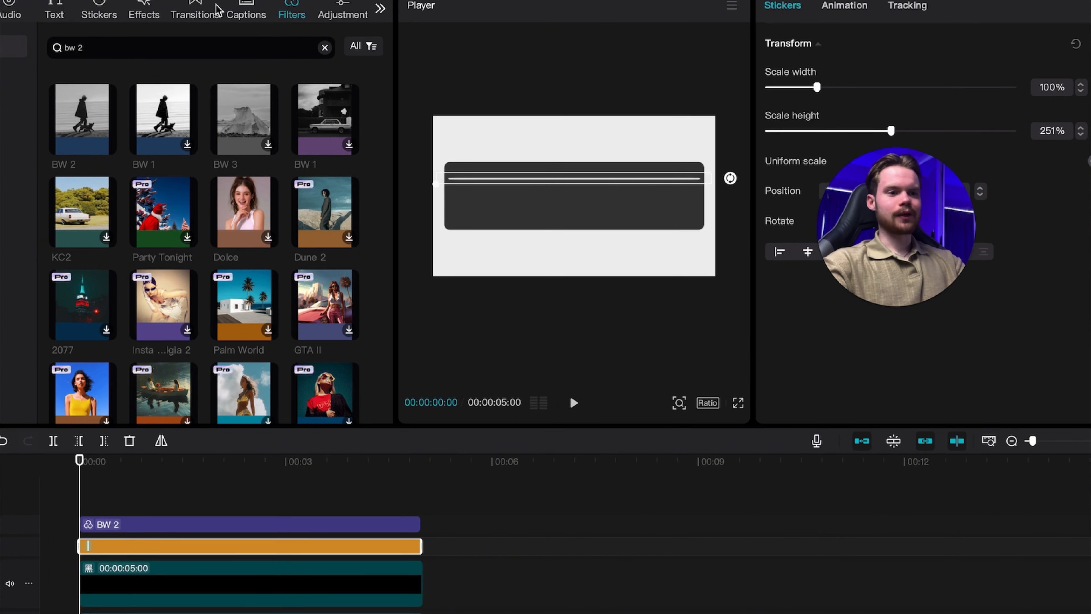
Search the stock video library for "blue" and browse the clips for a plain blue background
{"action": "left_click", "coordinate": [98, 11]}
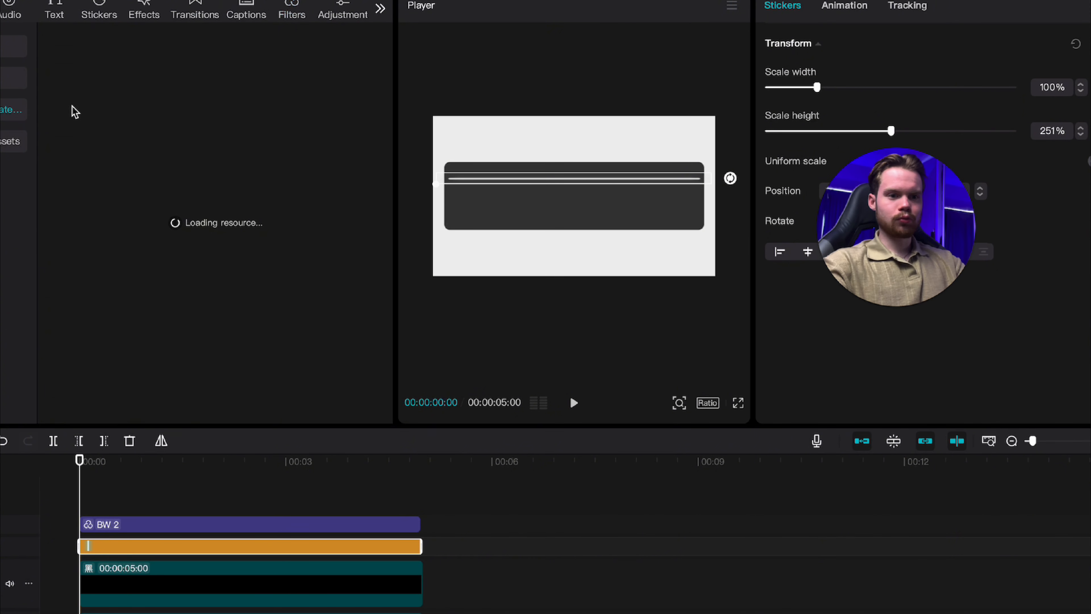
{"action": "left_click", "coordinate": [140, 48]}
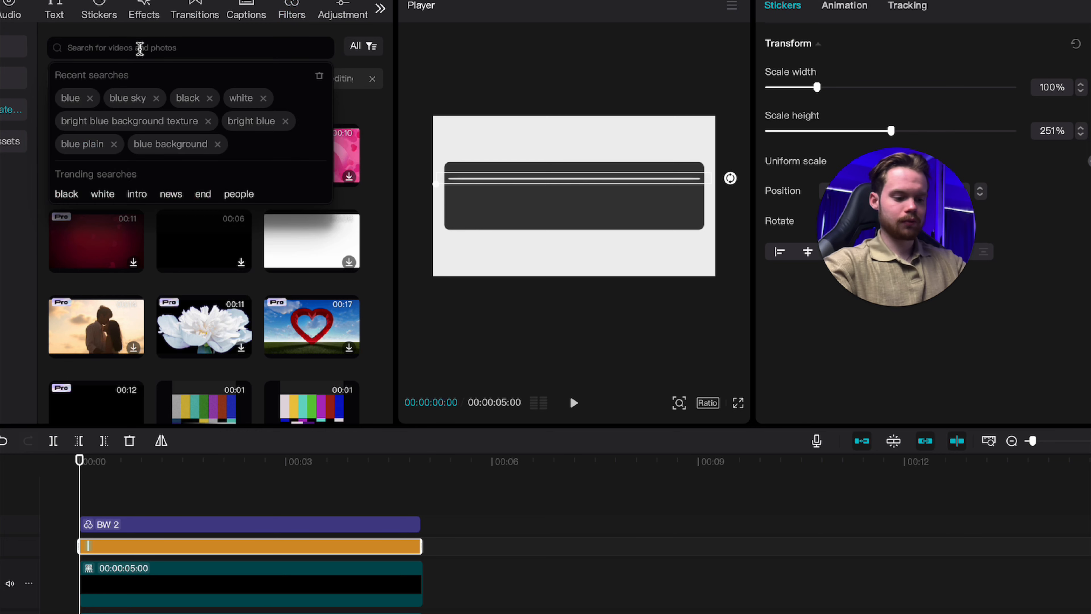
{"action": "left_click", "coordinate": [71, 98]}
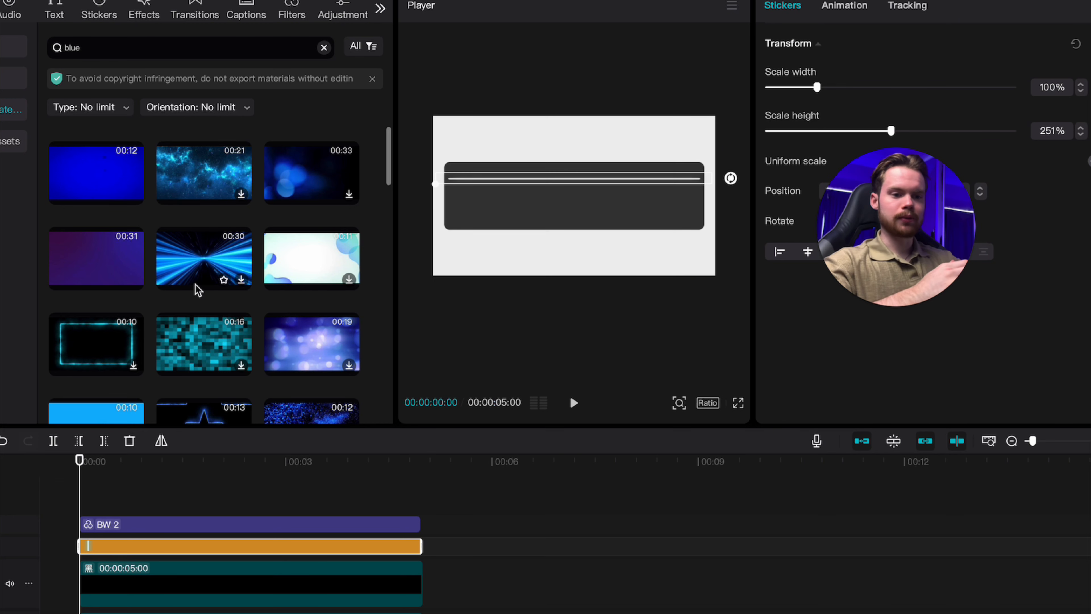
{"action": "scroll", "coordinate": [195, 288], "scroll_direction": "down", "scroll_amount": 6}
{"action": "scroll", "coordinate": [196, 289], "scroll_direction": "down", "scroll_amount": 10}
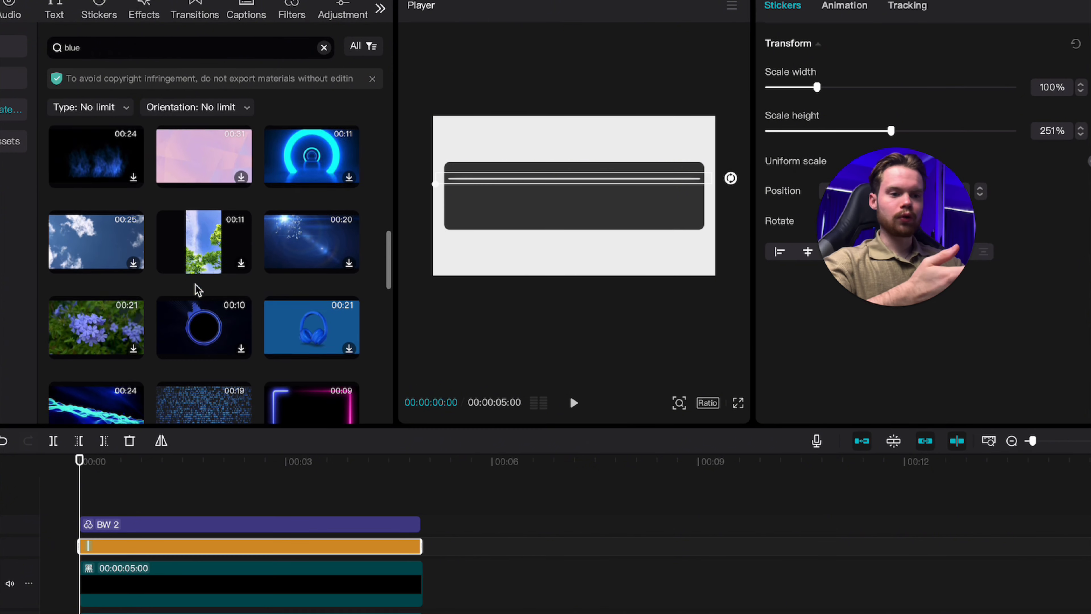
{"action": "scroll", "coordinate": [195, 289], "scroll_direction": "up", "scroll_amount": 15}
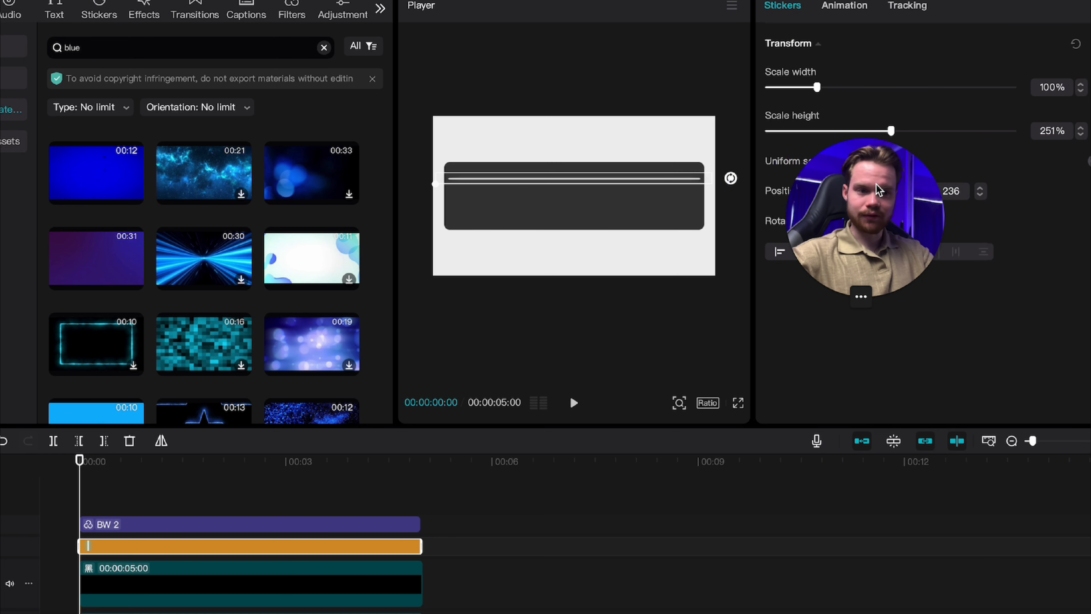
Add the plain blue 12-second clip above the BW 2 filter at the timeline start, trim it to the other clips' end, and select it
{"action": "left_click_drag", "start_coordinate": [92, 186], "coordinate": [84, 499]}
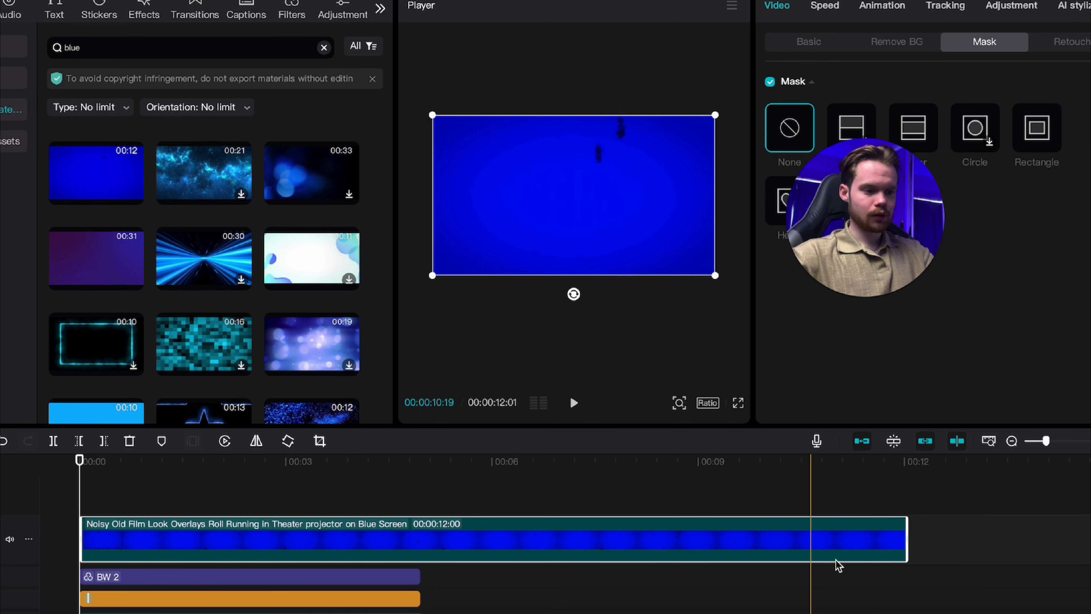
{"action": "left_click_drag", "start_coordinate": [907, 545], "coordinate": [414, 599]}
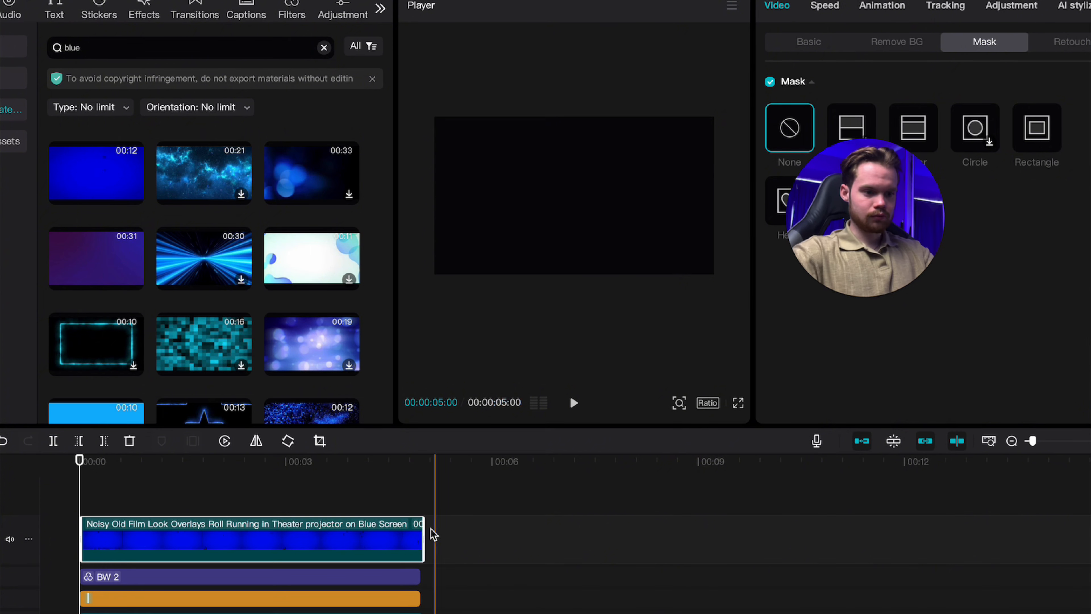
{"action": "left_click", "coordinate": [452, 503]}
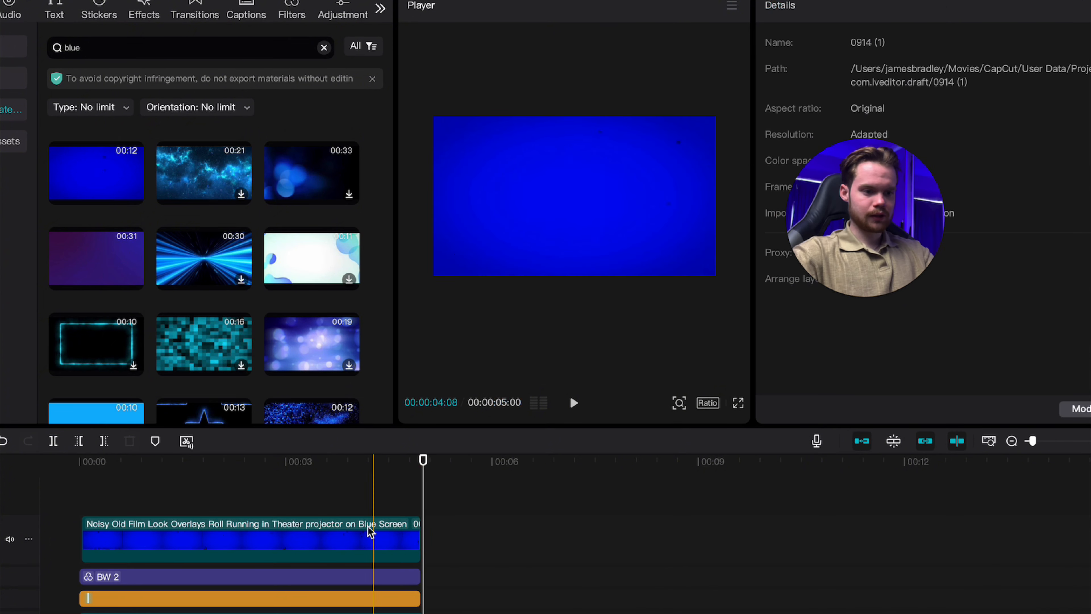
{"action": "left_click", "coordinate": [368, 531]}
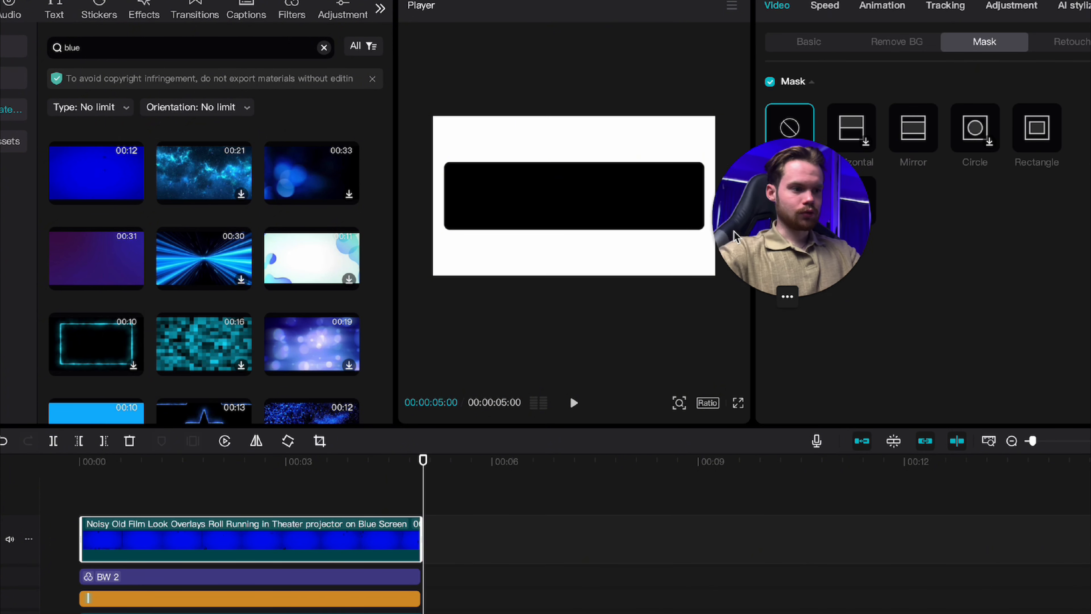
Set the blue clip's blend mode to Linear burn and scrub back to check the tinted bar and line
{"action": "left_click", "coordinate": [810, 41]}
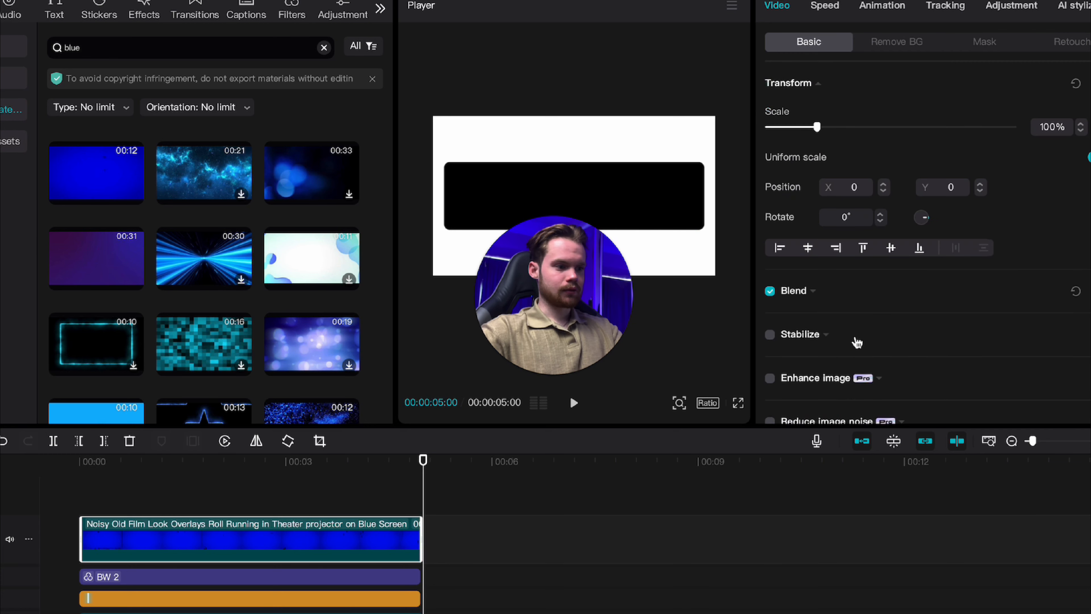
{"action": "scroll", "coordinate": [857, 343], "scroll_direction": "down", "scroll_amount": 1}
{"action": "left_click", "coordinate": [819, 253]}
{"action": "left_click", "coordinate": [984, 292]}
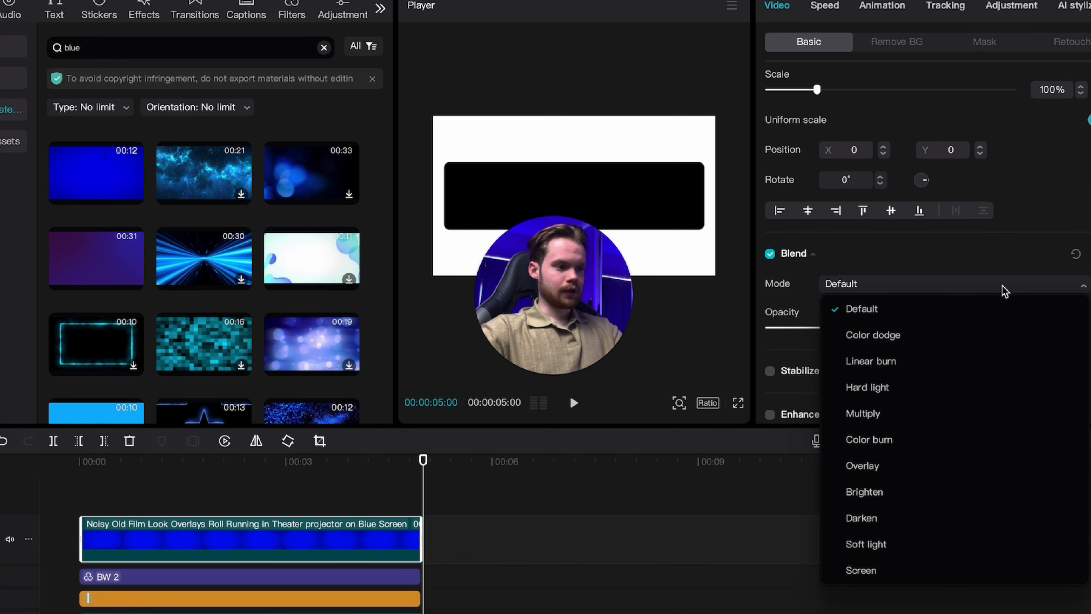
{"action": "left_click", "coordinate": [922, 365]}
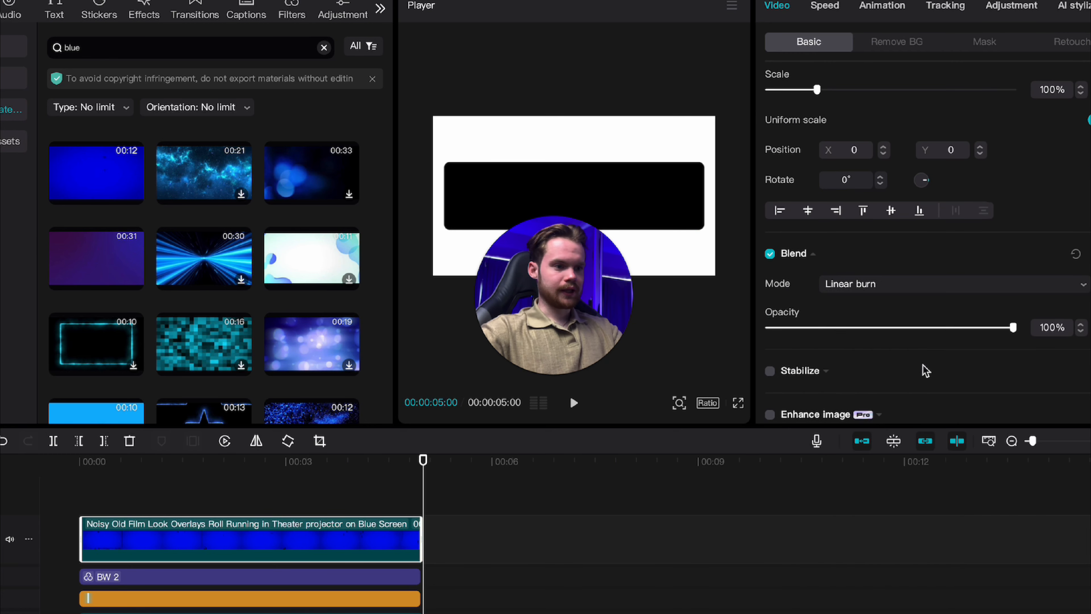
{"action": "left_click_drag", "start_coordinate": [421, 459], "coordinate": [346, 462]}
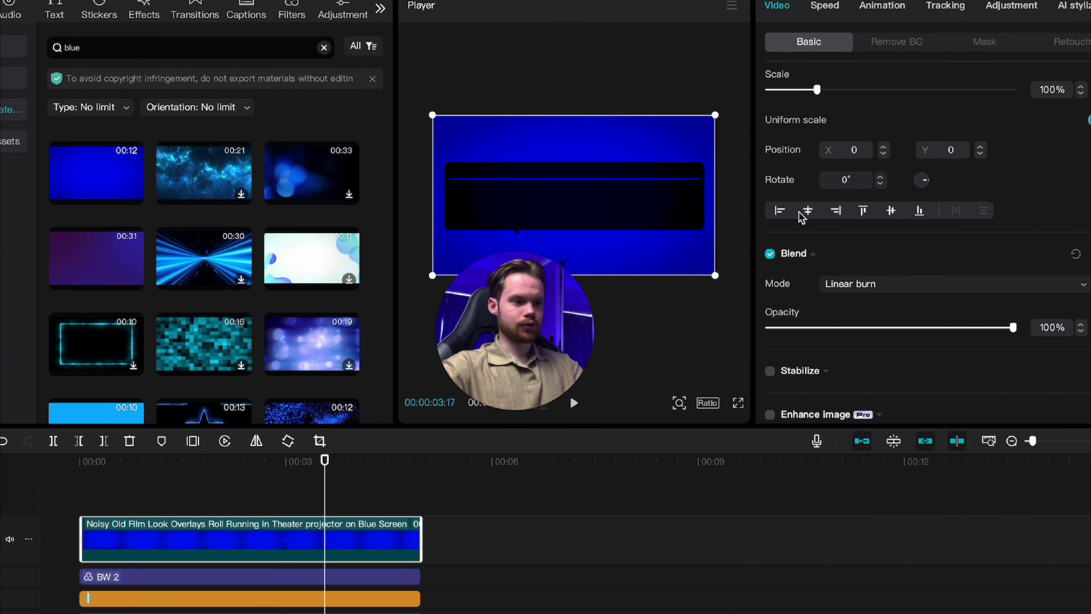
Undo the last change, try combining the blue clip, BW 2 filter and line sticker into a compound clip, and scrub towards the start
{"action": "key", "text": "ctrl+z"}
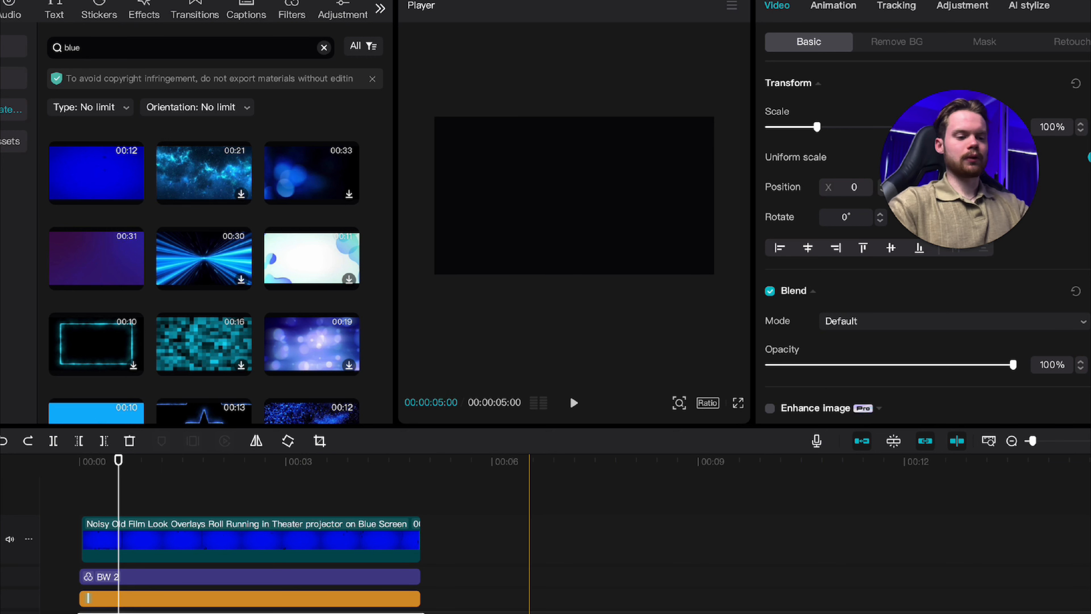
{"action": "left_click_drag", "start_coordinate": [428, 606], "coordinate": [385, 556]}
{"action": "right_click", "coordinate": [385, 556]}
{"action": "left_click", "coordinate": [428, 563]}
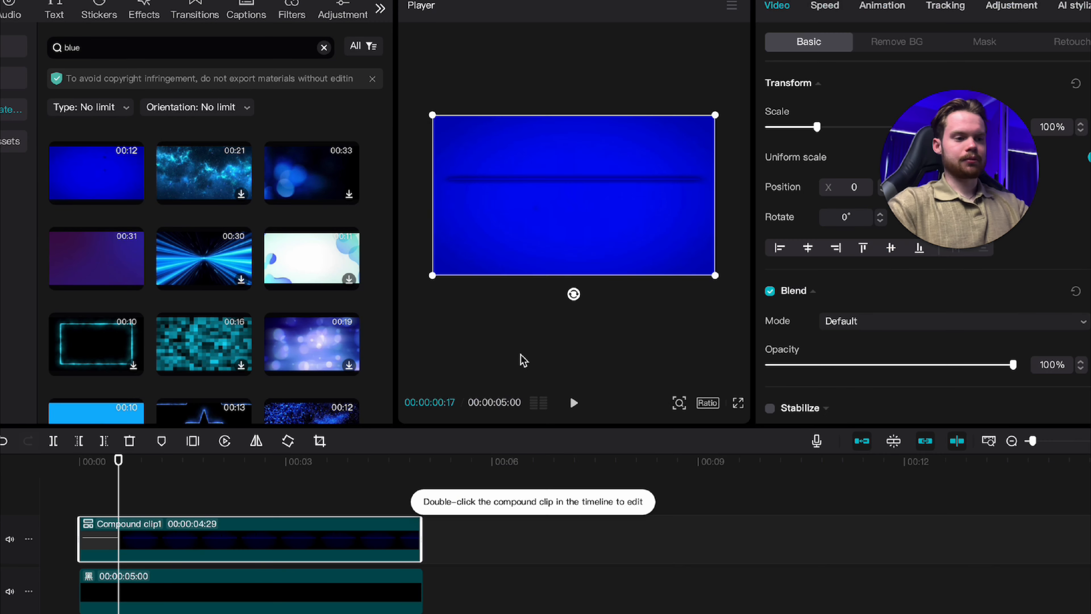
{"action": "left_click", "coordinate": [94, 485]}
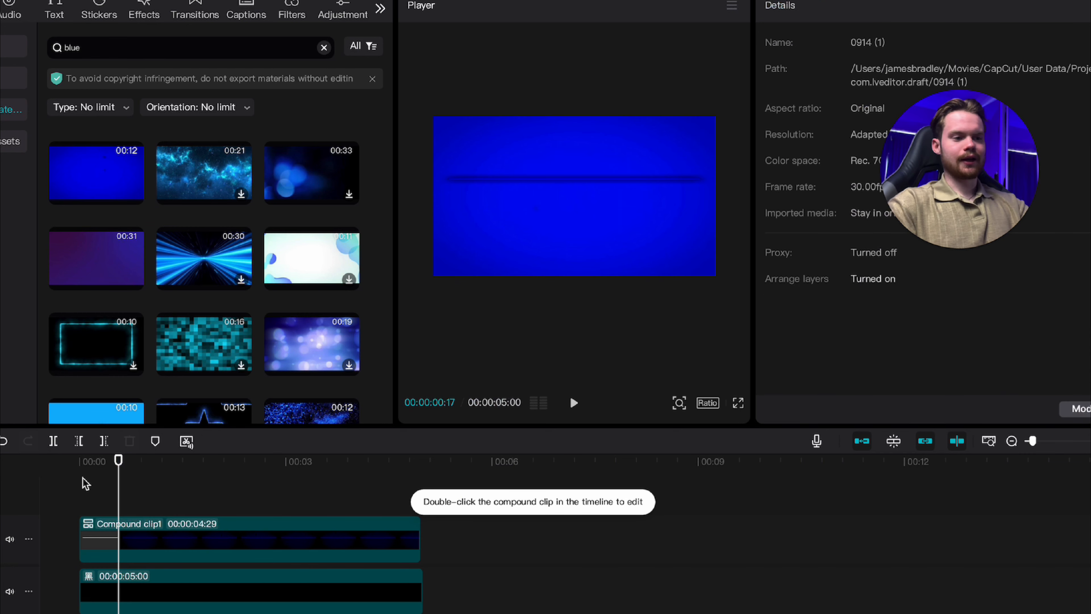
{"action": "left_click_drag", "start_coordinate": [117, 476], "coordinate": [68, 473]}
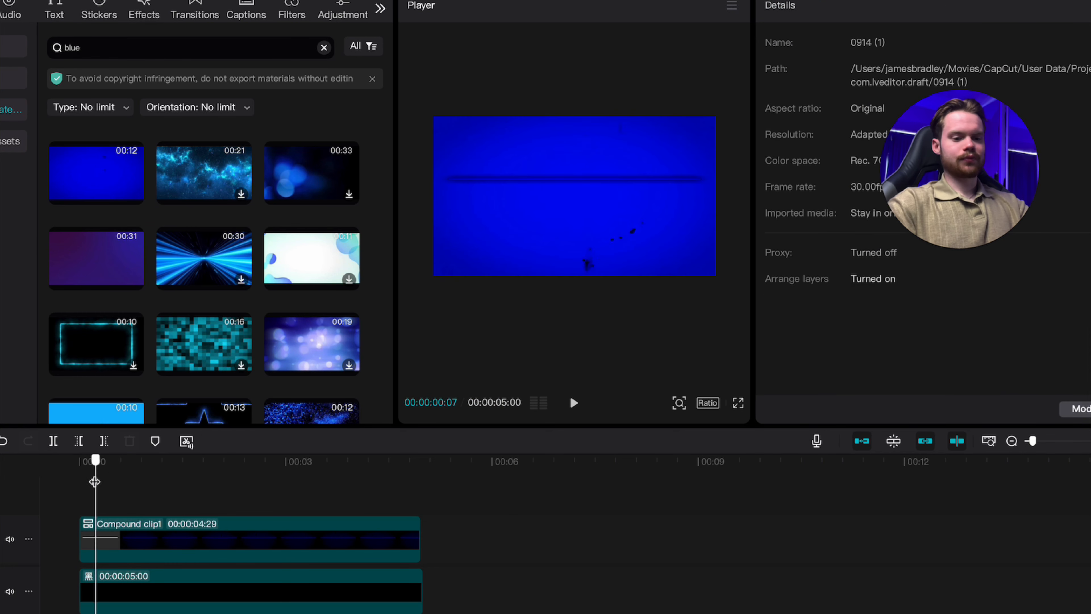
Try moving the white clip below the compound clip and then below the black clip
{"action": "double_click", "coordinate": [167, 543]}
{"action": "left_click_drag", "start_coordinate": [167, 542], "coordinate": [170, 610]}
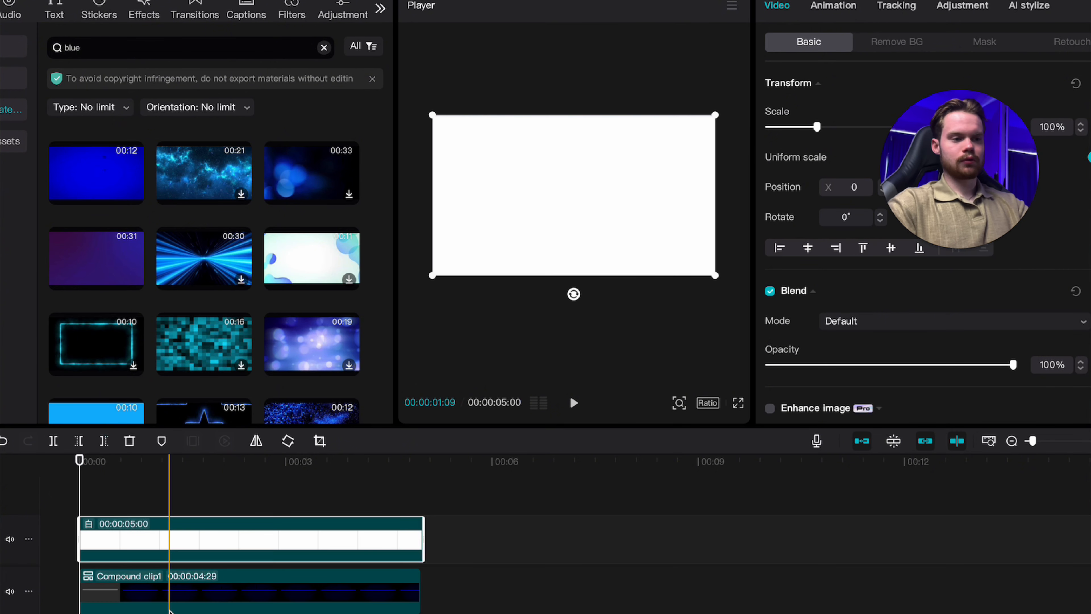
{"action": "left_click_drag", "start_coordinate": [175, 550], "coordinate": [174, 612]}
{"action": "left_click_drag", "start_coordinate": [79, 466], "coordinate": [126, 470]}
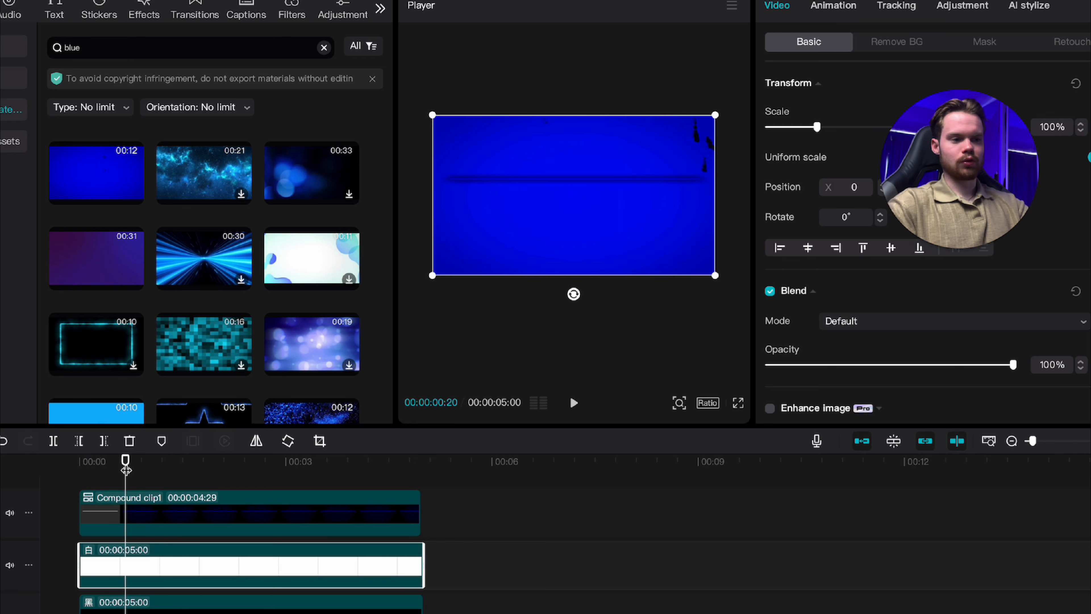
{"action": "left_click_drag", "start_coordinate": [148, 557], "coordinate": [165, 604]}
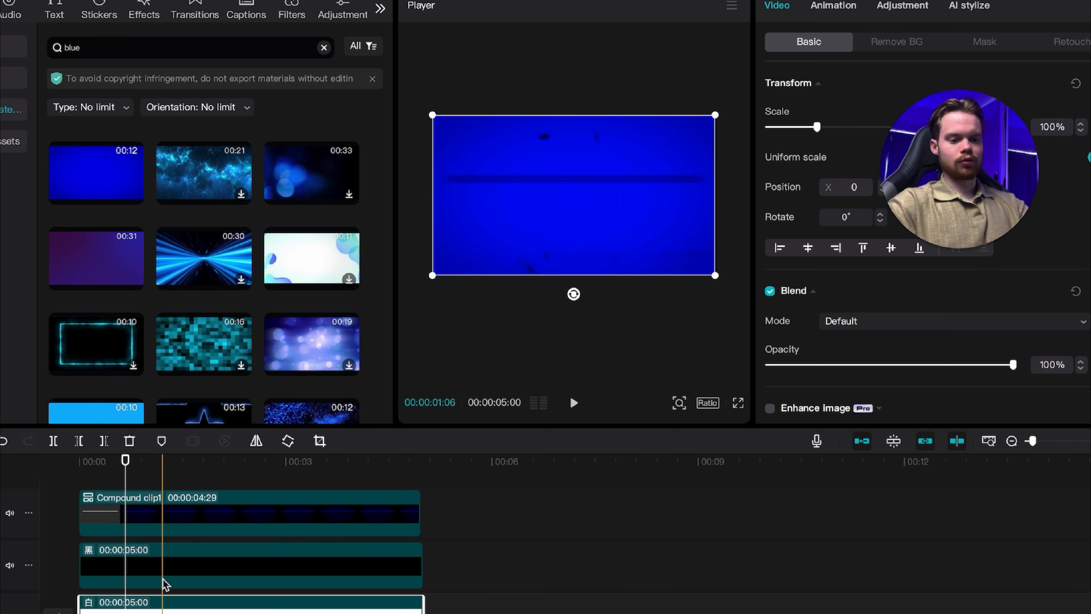
{"action": "left_click", "coordinate": [111, 462]}
Undo the white clip's track moves and the creation of the compound clip
{"action": "left_click", "coordinate": [5, 442]}
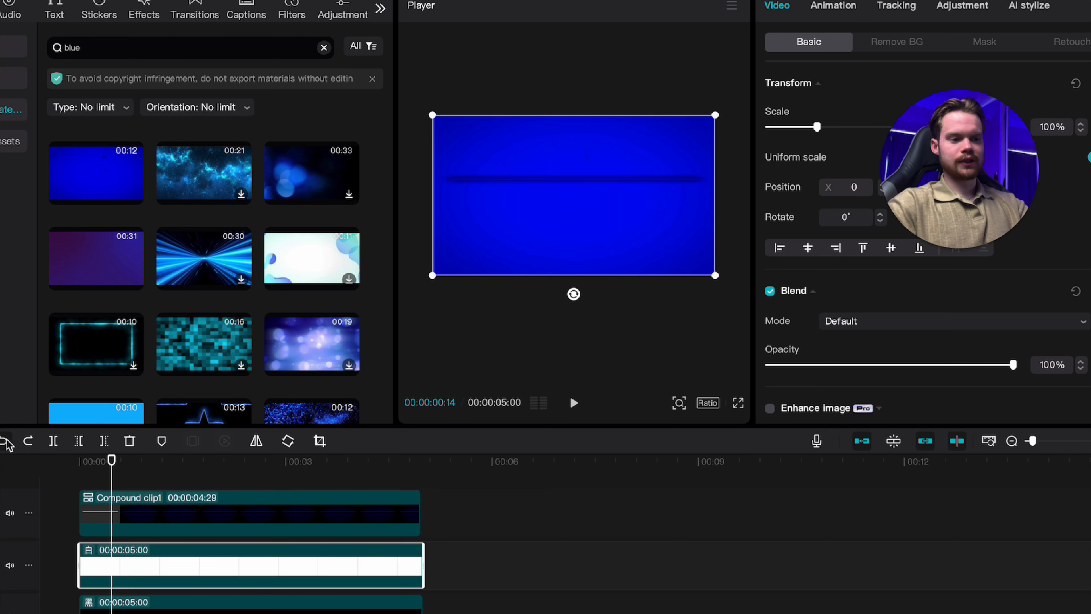
{"action": "left_click", "coordinate": [5, 442]}
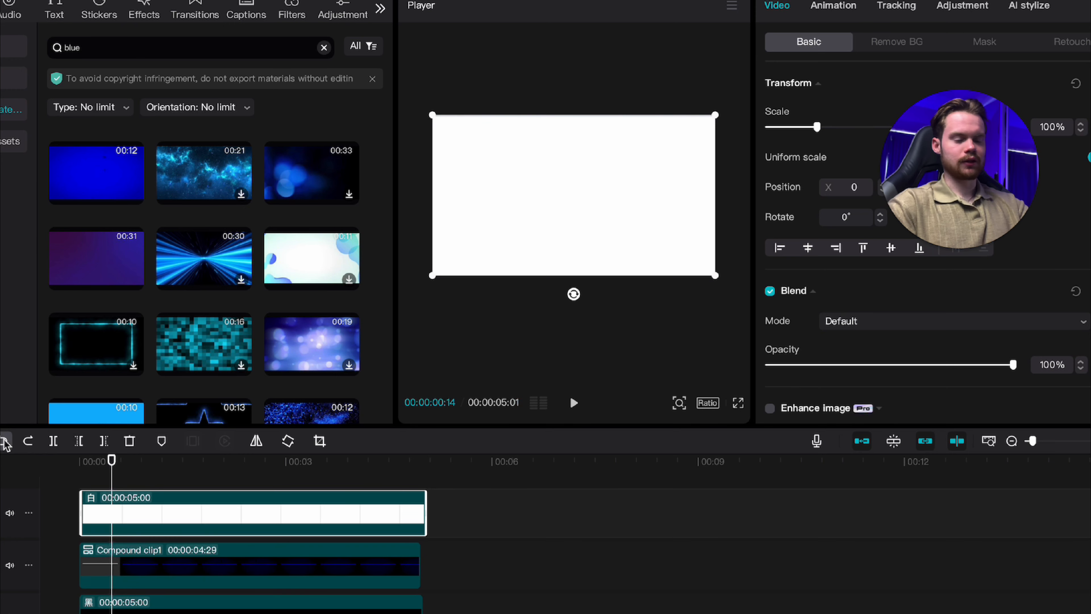
{"action": "left_click", "coordinate": [5, 442]}
{"action": "left_click", "coordinate": [5, 442]}
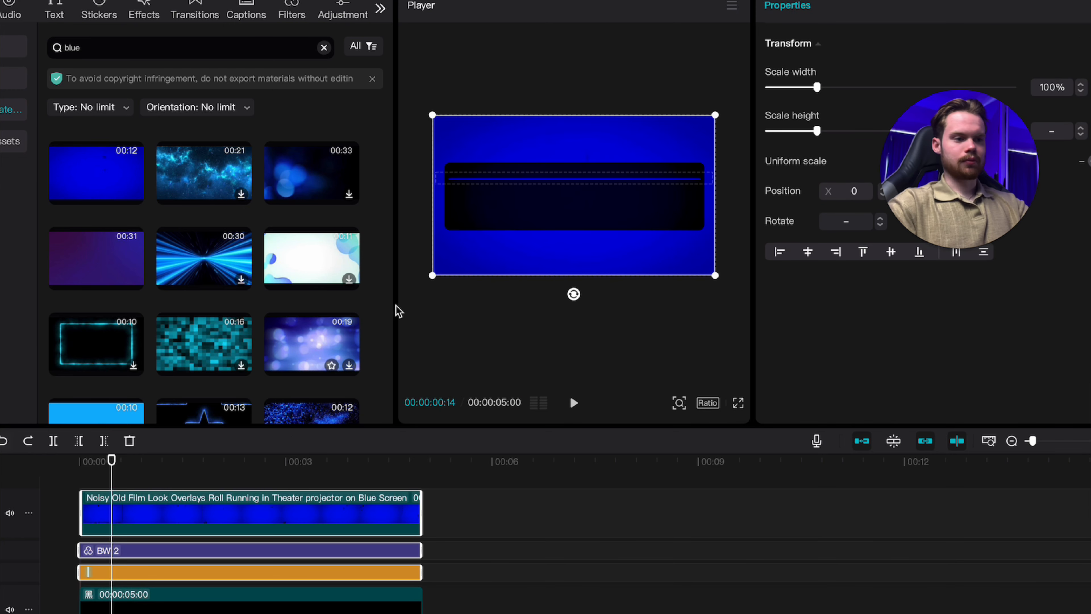
Examine the blue-tinted bar and line in the enlarged player and in the full-screen preview
{"action": "left_click", "coordinate": [570, 365]}
{"action": "scroll", "coordinate": [620, 192], "scroll_direction": "up", "scroll_amount": 2}
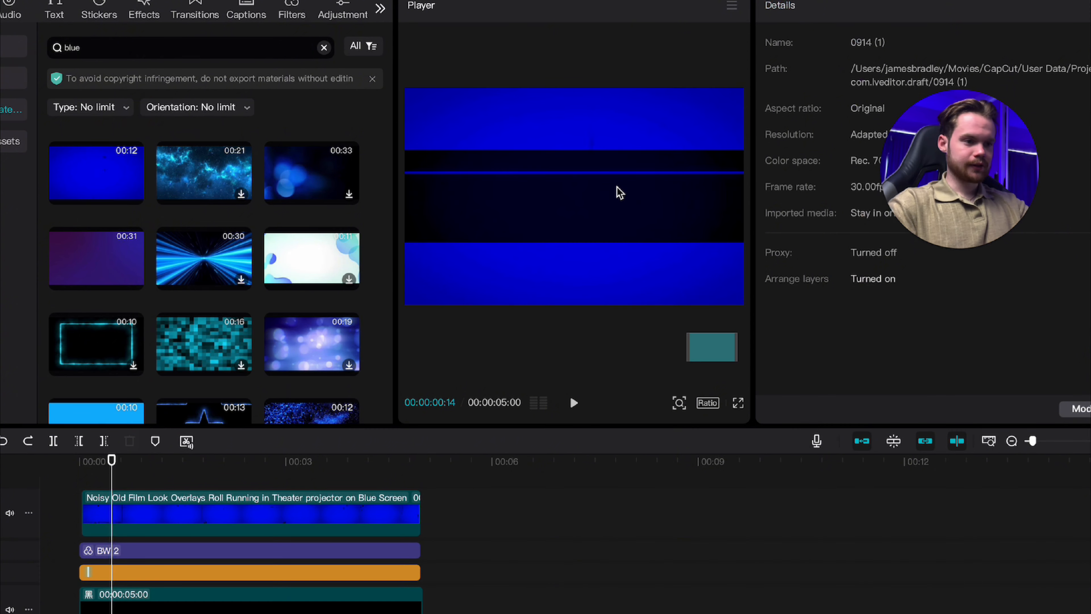
{"action": "scroll", "coordinate": [620, 193], "scroll_direction": "down", "scroll_amount": 2}
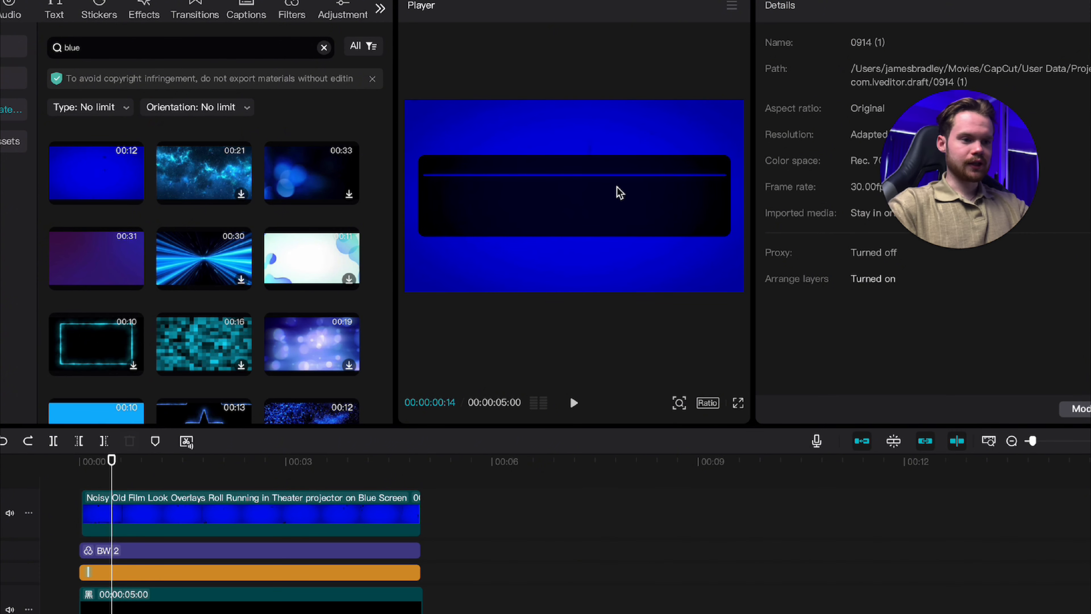
{"action": "left_click", "coordinate": [739, 408]}
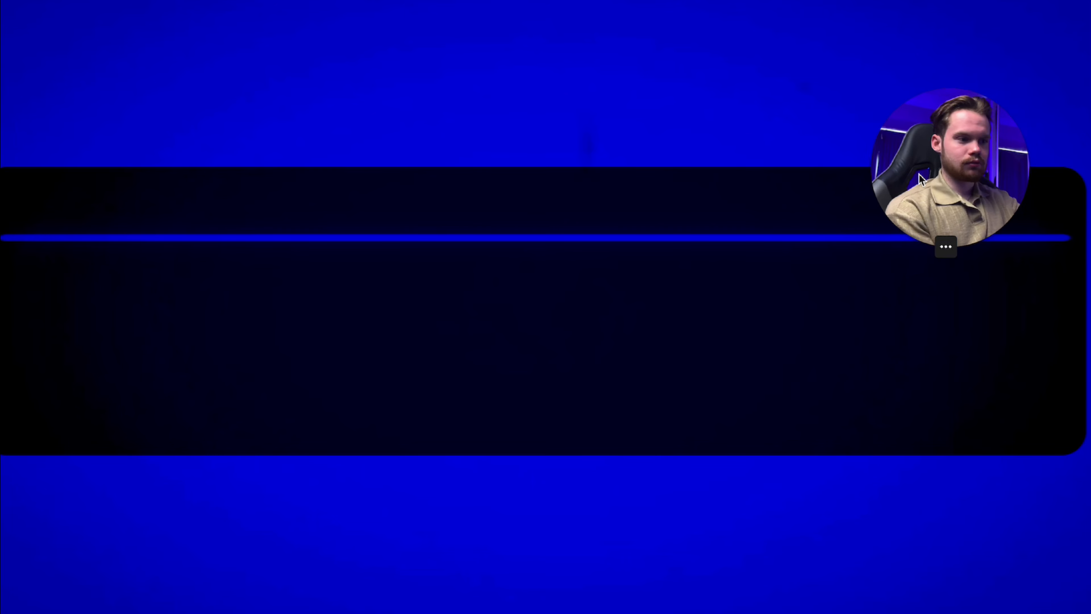
{"action": "left_click_drag", "start_coordinate": [919, 178], "coordinate": [948, 98]}
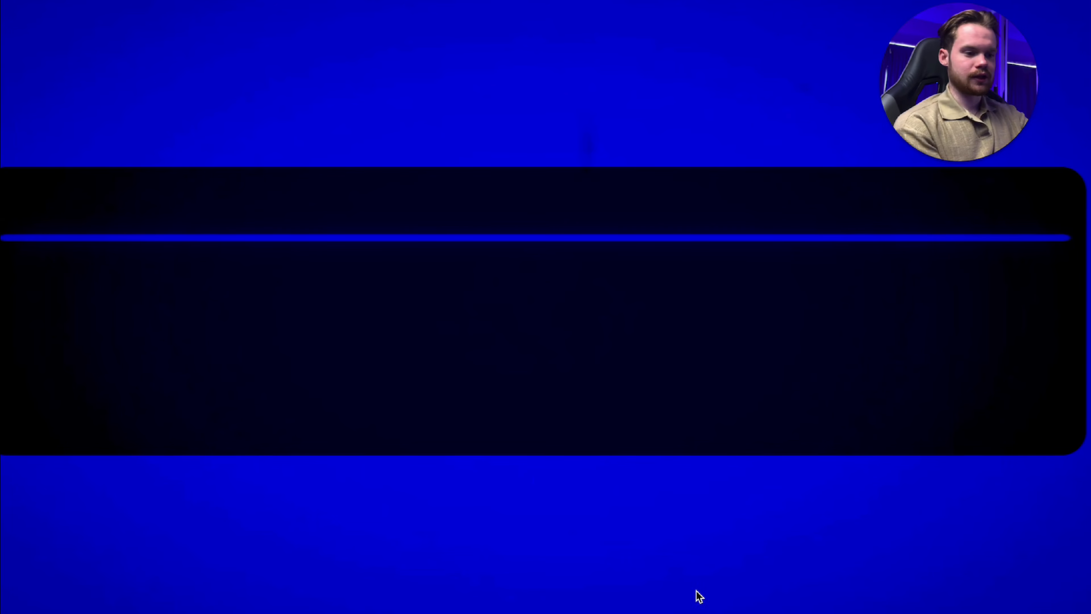
{"action": "key", "text": "Escape"}
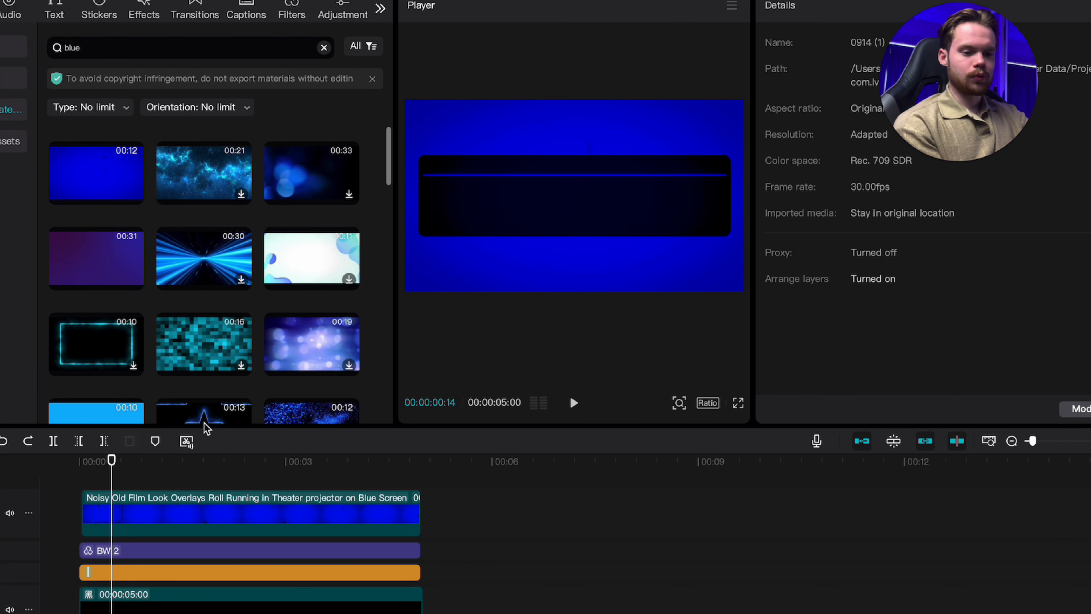
Slide the blue overlay clip flush with the timeline start and scrub through the beginning to check it
{"action": "left_click_drag", "start_coordinate": [111, 485], "coordinate": [62, 479]}
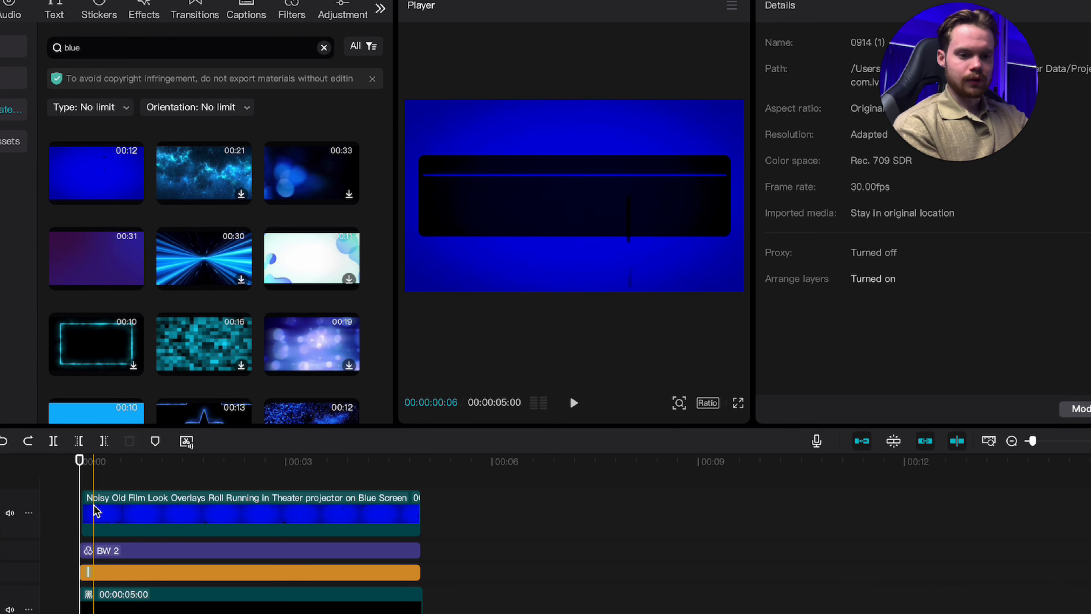
{"action": "left_click", "coordinate": [86, 505]}
{"action": "left_click_drag", "start_coordinate": [146, 512], "coordinate": [120, 513]}
{"action": "left_click_drag", "start_coordinate": [80, 483], "coordinate": [135, 480]}
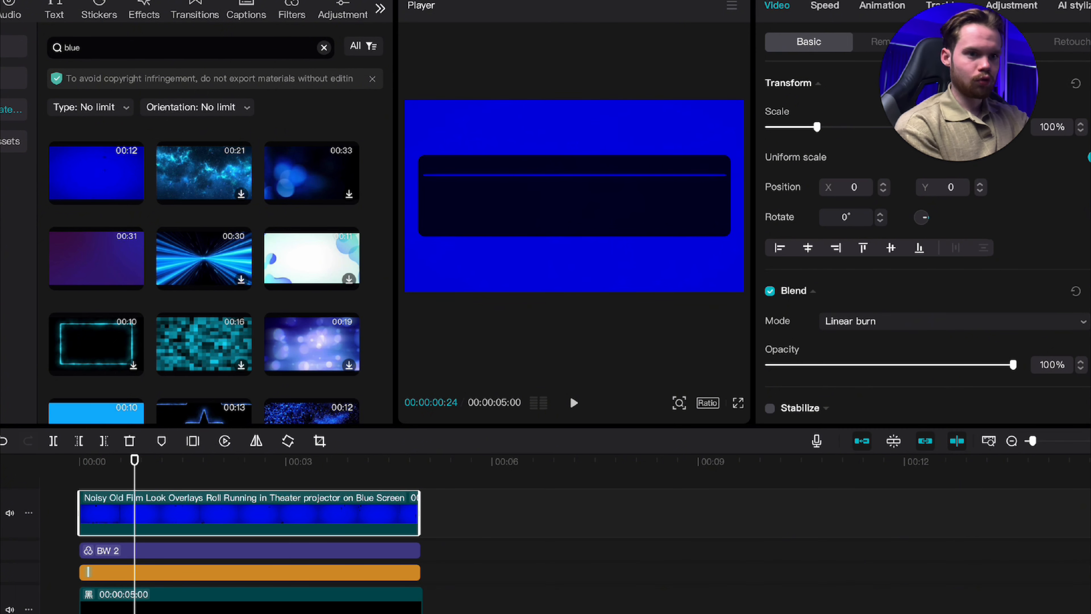
Scale the blue overlay clip to 253% and play the composition from the start to check it
{"action": "left_click", "coordinate": [893, 126]}
{"action": "left_click_drag", "start_coordinate": [134, 470], "coordinate": [32, 462]}
{"action": "key", "text": "space"}
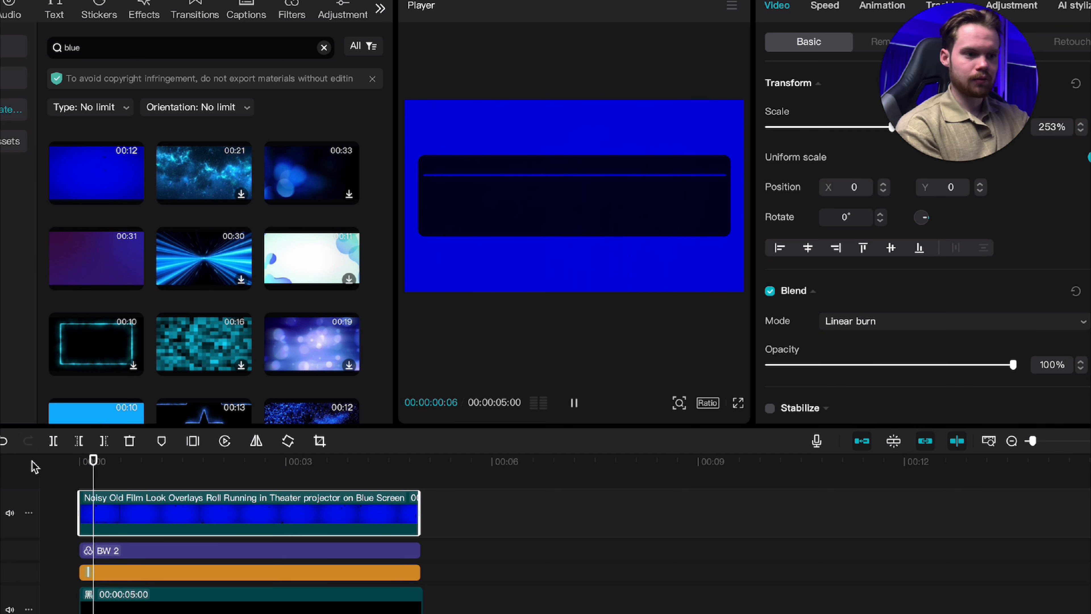
{"action": "key", "text": "space"}
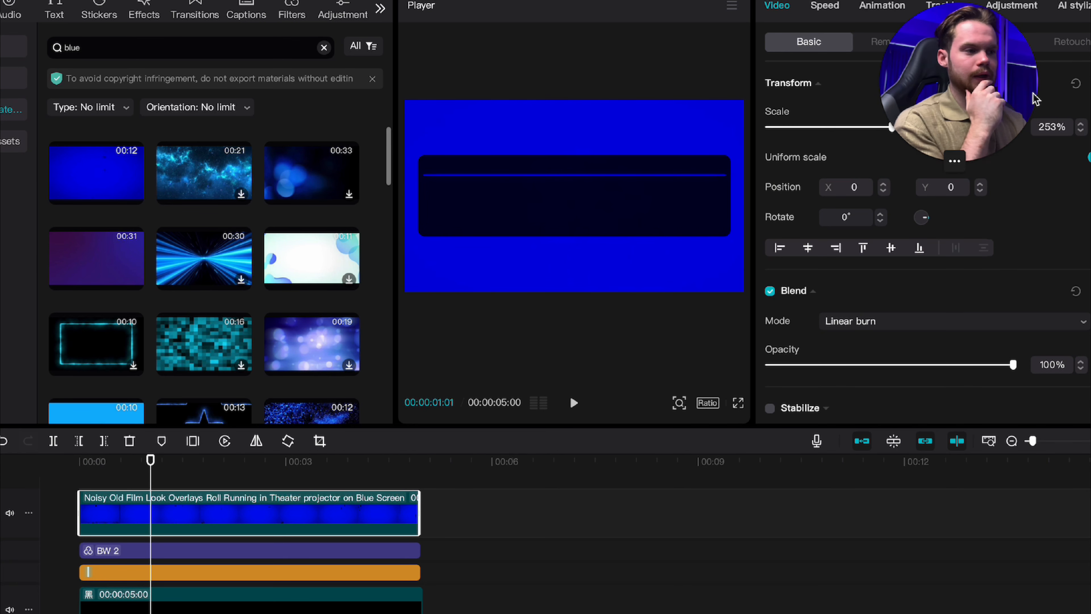
{"action": "left_click_drag", "start_coordinate": [937, 60], "coordinate": [922, 166]}
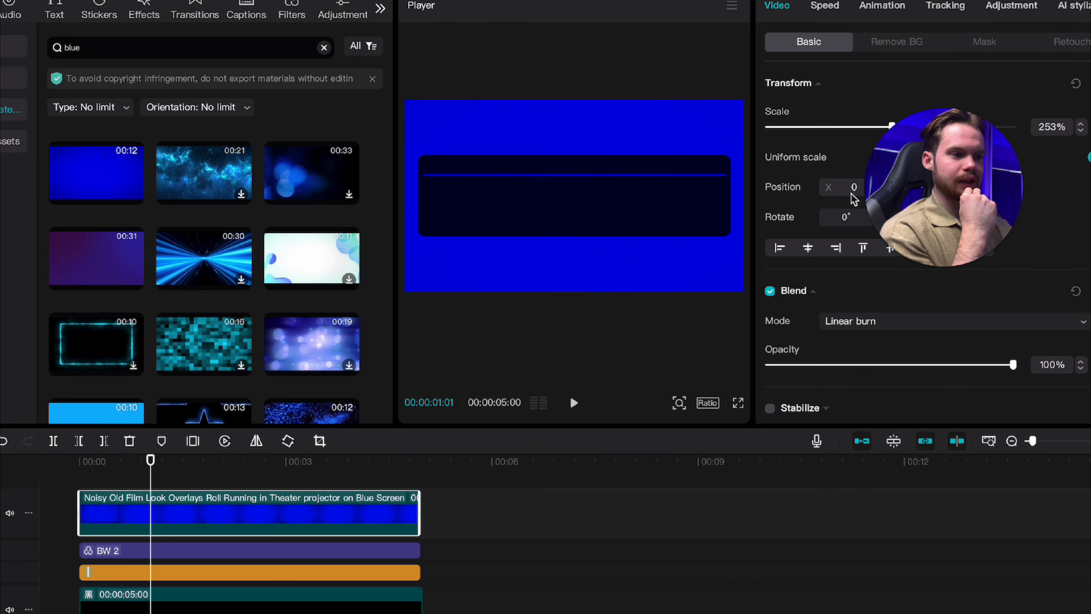
{"action": "left_click_drag", "start_coordinate": [920, 191], "coordinate": [888, 191]}
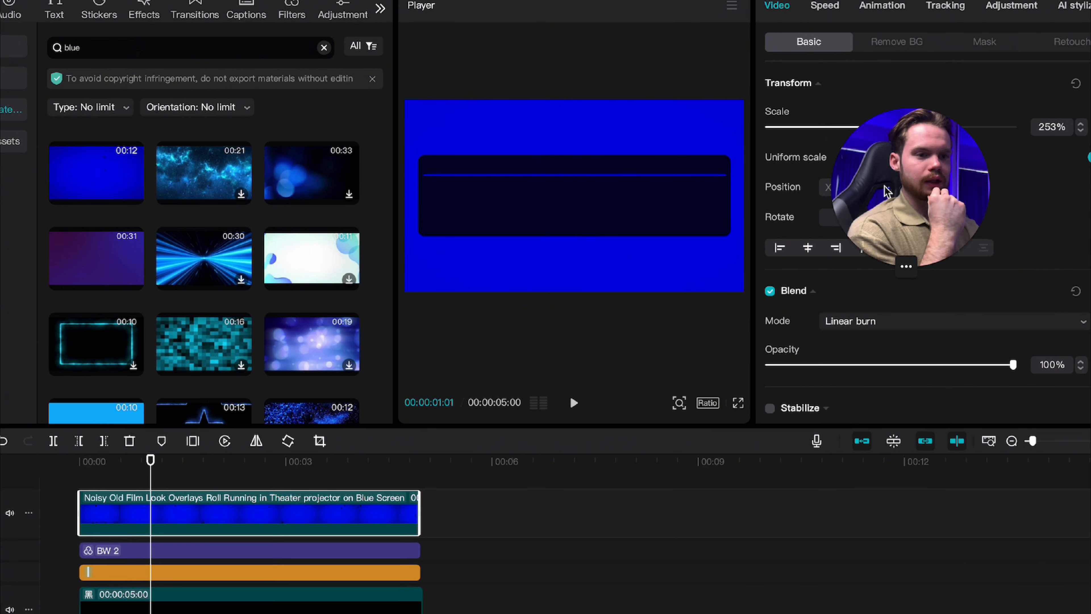
Add a default text clip above the blue overlay at the timeline start and change its wording to $1,000,000
{"action": "left_click", "coordinate": [57, 17]}
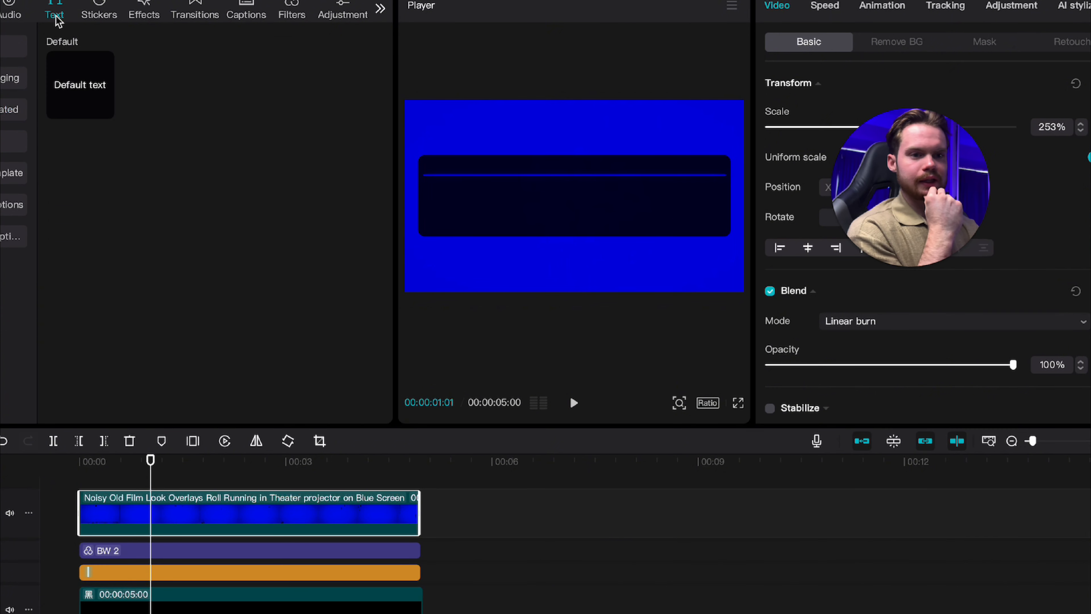
{"action": "left_click_drag", "start_coordinate": [98, 86], "coordinate": [75, 481]}
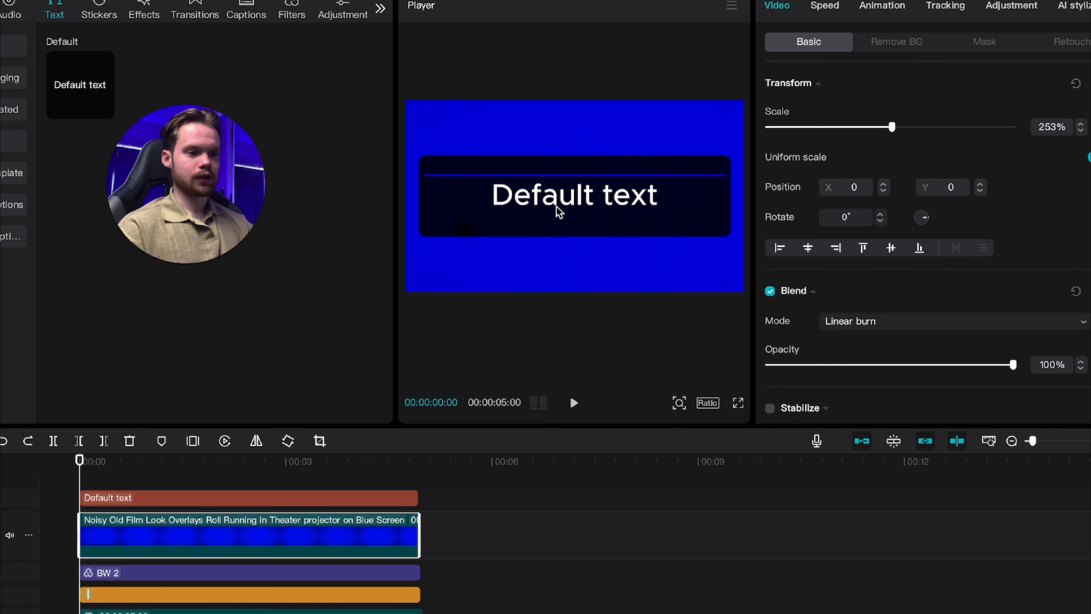
{"action": "left_click", "coordinate": [581, 195]}
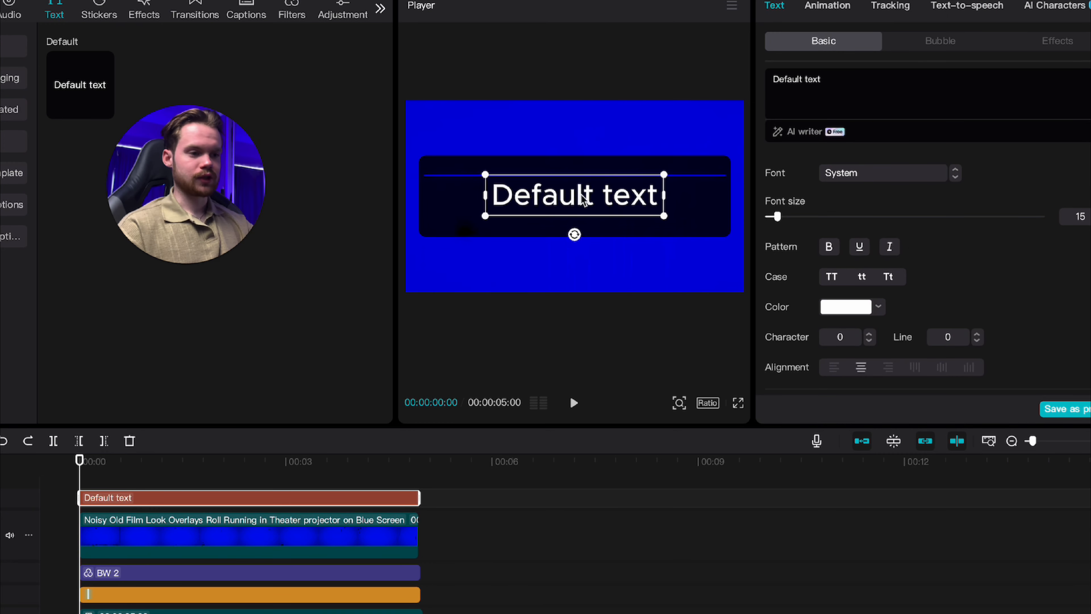
{"action": "left_click", "coordinate": [862, 100]}
{"action": "key", "text": "ctrl+a"}
{"action": "key", "text": "BackSpace"}
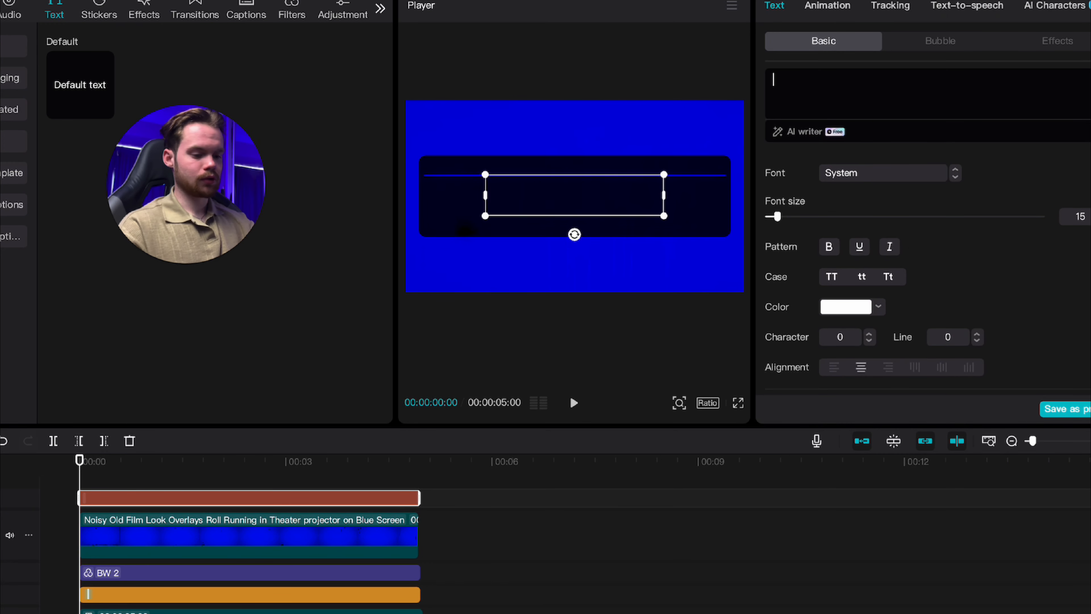
{"action": "type", "text": "$1"}
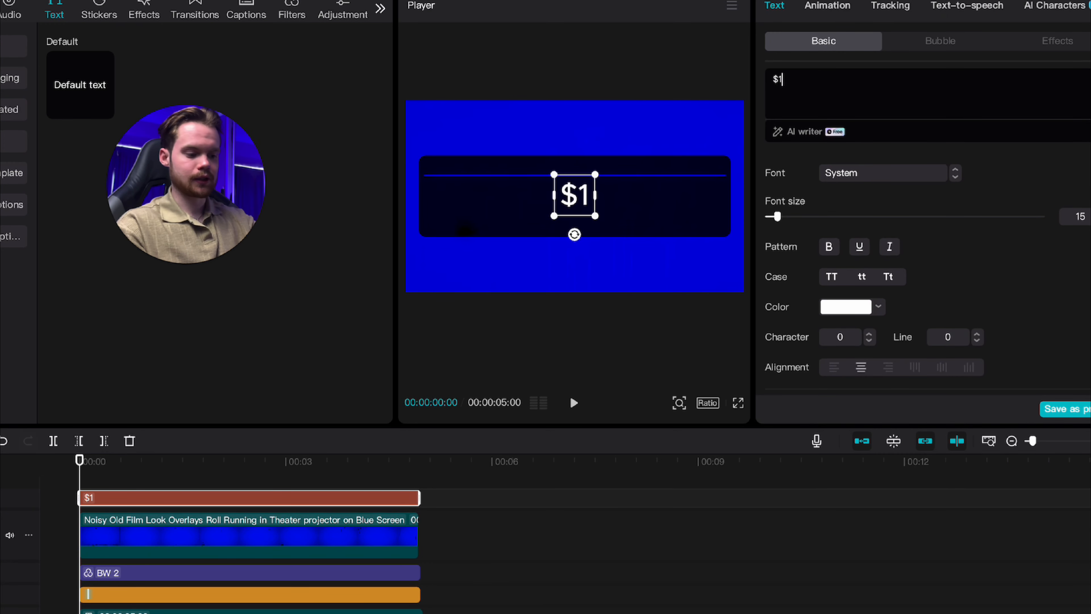
{"action": "type", "text": ",000,000"}
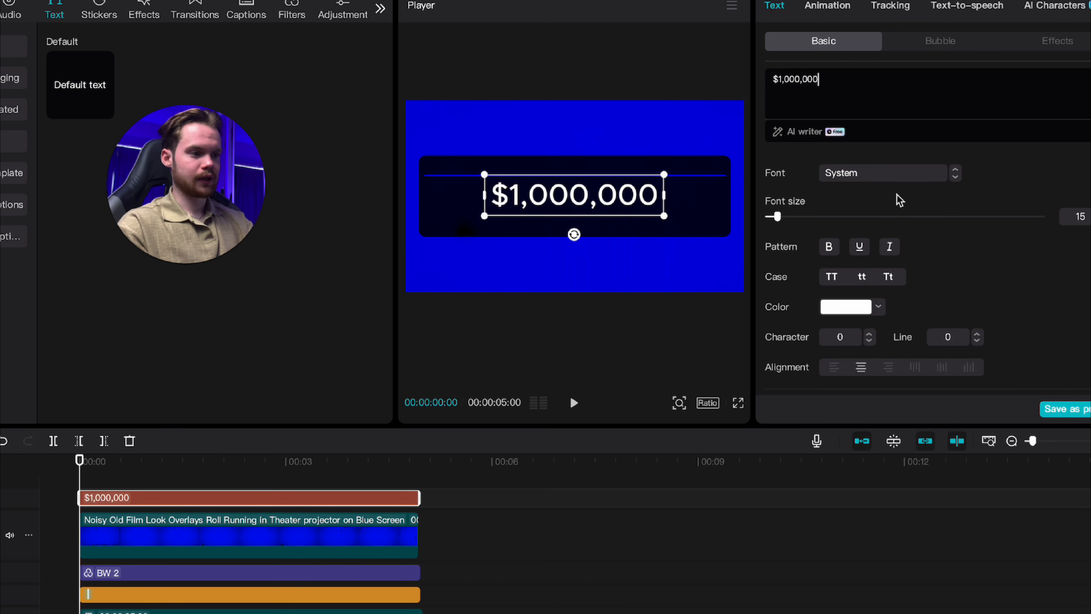
Set the $1,000,000 text in the Bridone Titling font with bold pattern
{"action": "left_click", "coordinate": [881, 175]}
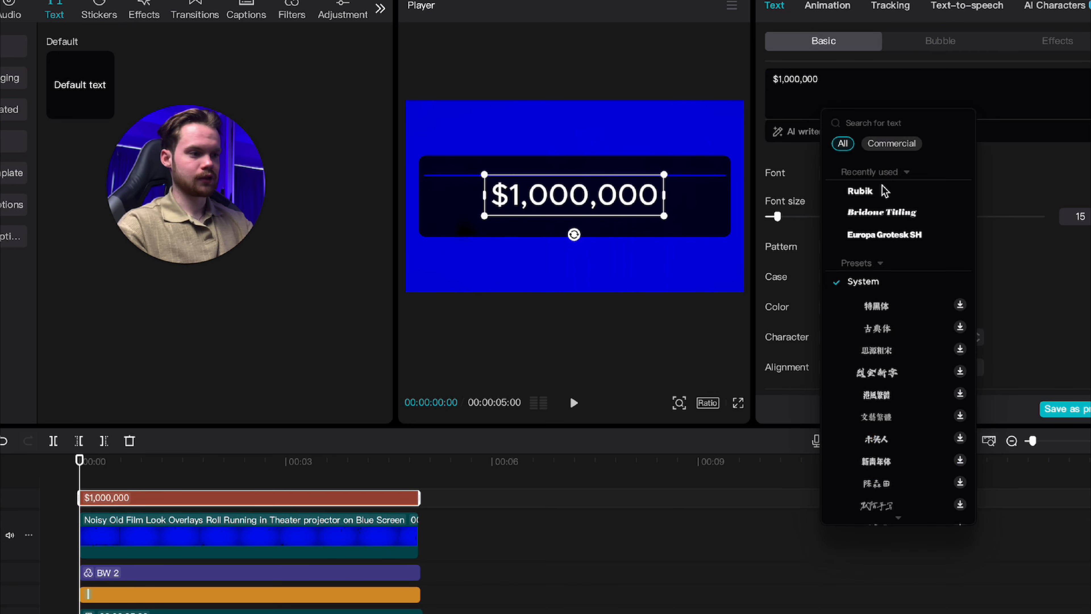
{"action": "left_click", "coordinate": [887, 214]}
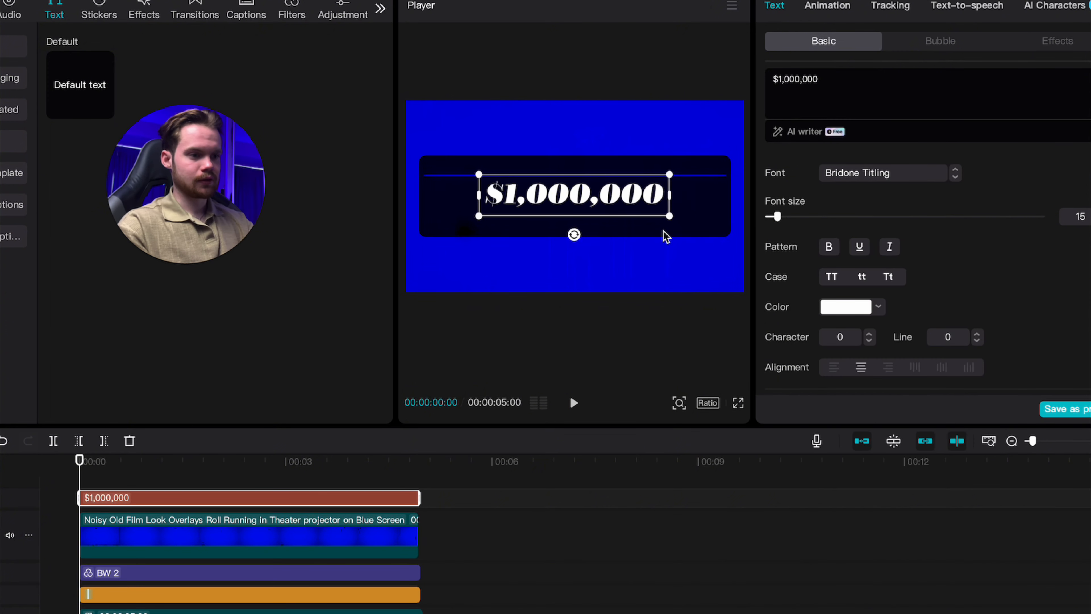
{"action": "left_click", "coordinate": [829, 249]}
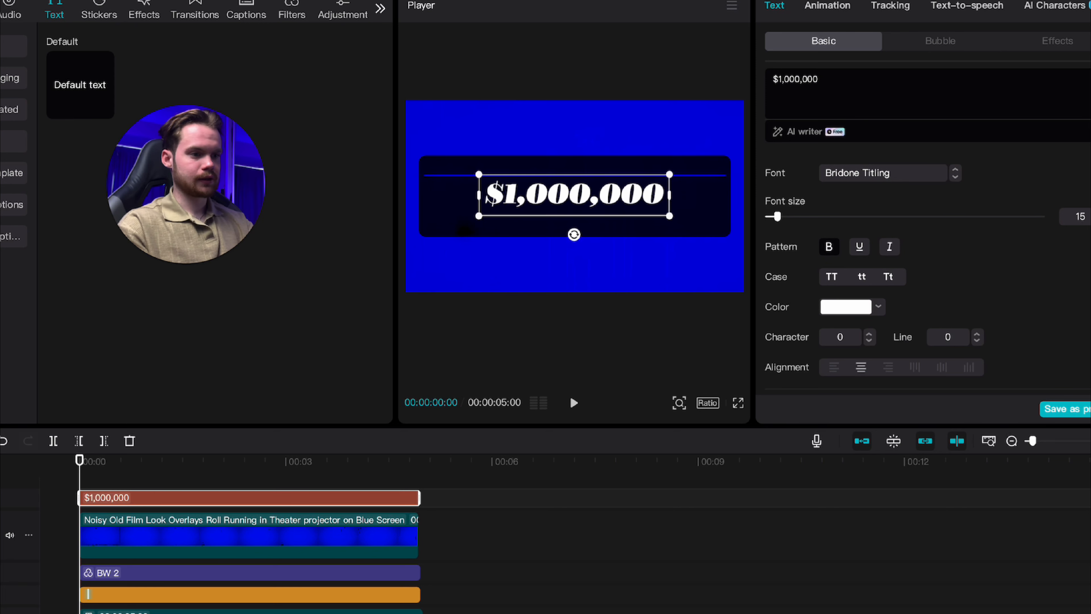
Enlarge the $1,000,000 text slightly and place it inside the dark bar below the glowing line
{"action": "left_click_drag", "start_coordinate": [670, 218], "coordinate": [703, 222]}
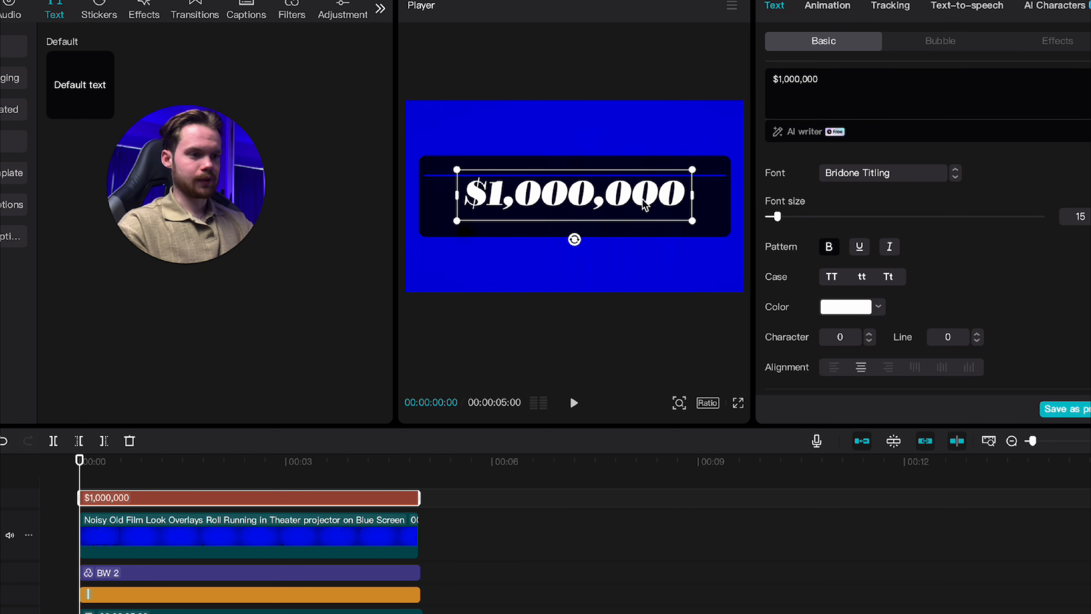
{"action": "left_click_drag", "start_coordinate": [626, 197], "coordinate": [628, 207]}
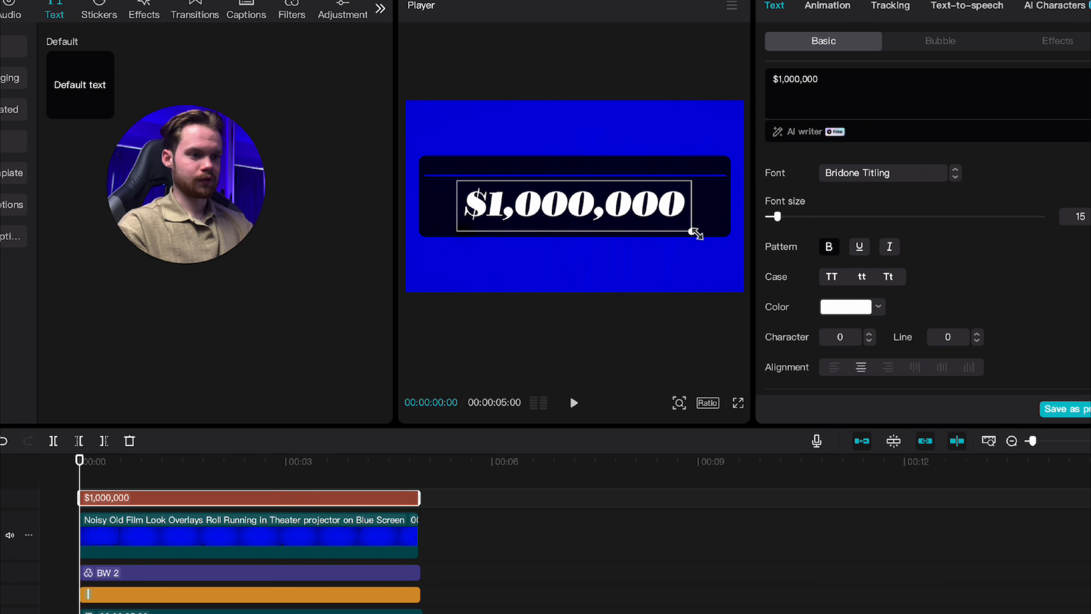
{"action": "left_click_drag", "start_coordinate": [695, 234], "coordinate": [683, 224]}
{"action": "left_click", "coordinate": [654, 117]}
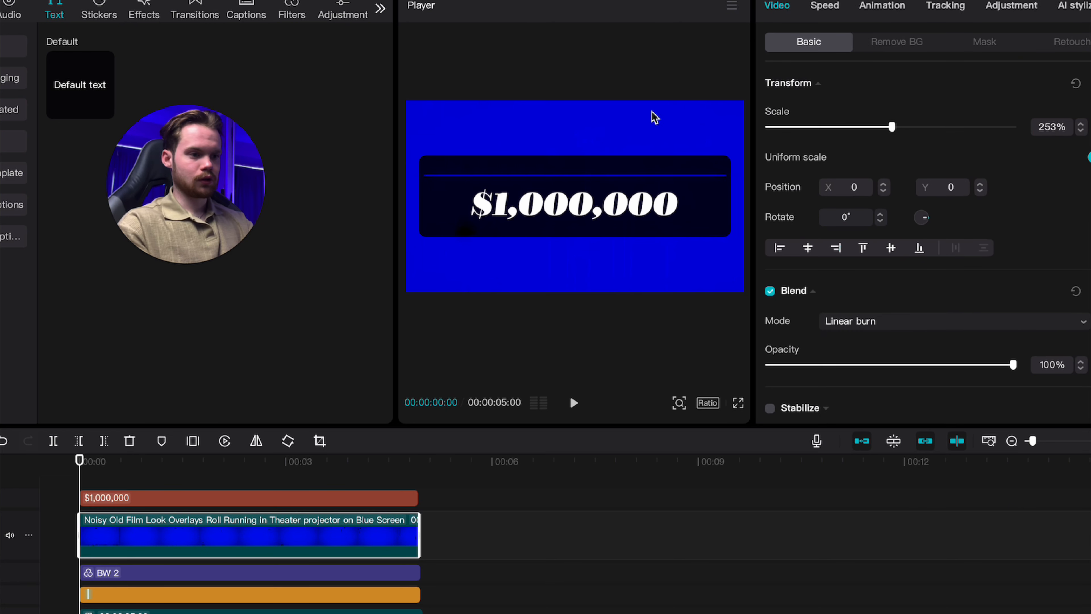
Apply the Bounce Left entrance animation to the $1,000,000 text with a duration of 1.5s
{"action": "left_click", "coordinate": [554, 207]}
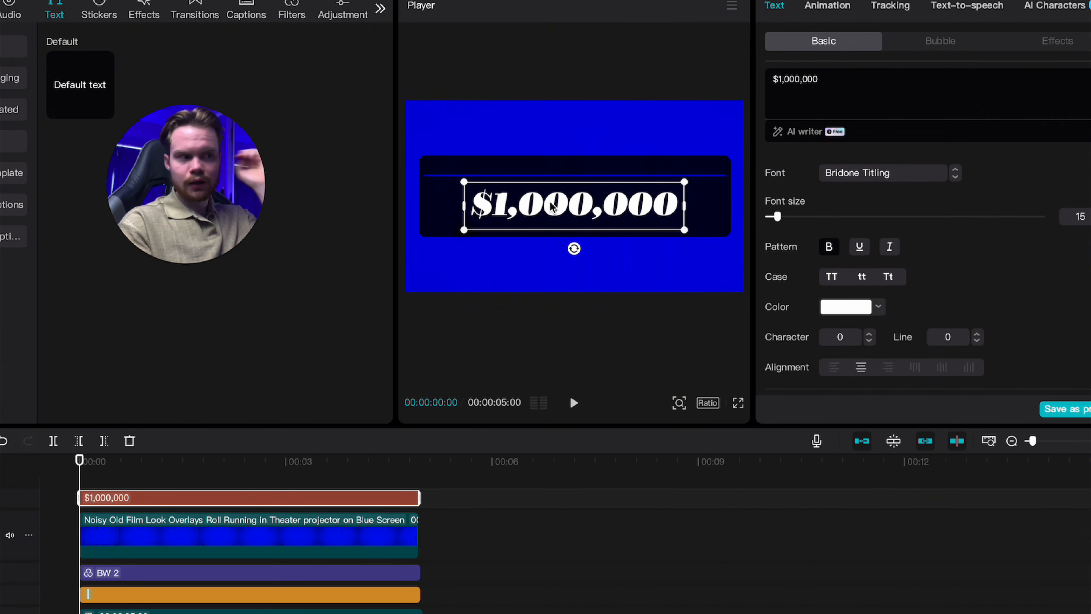
{"action": "left_click", "coordinate": [827, 6]}
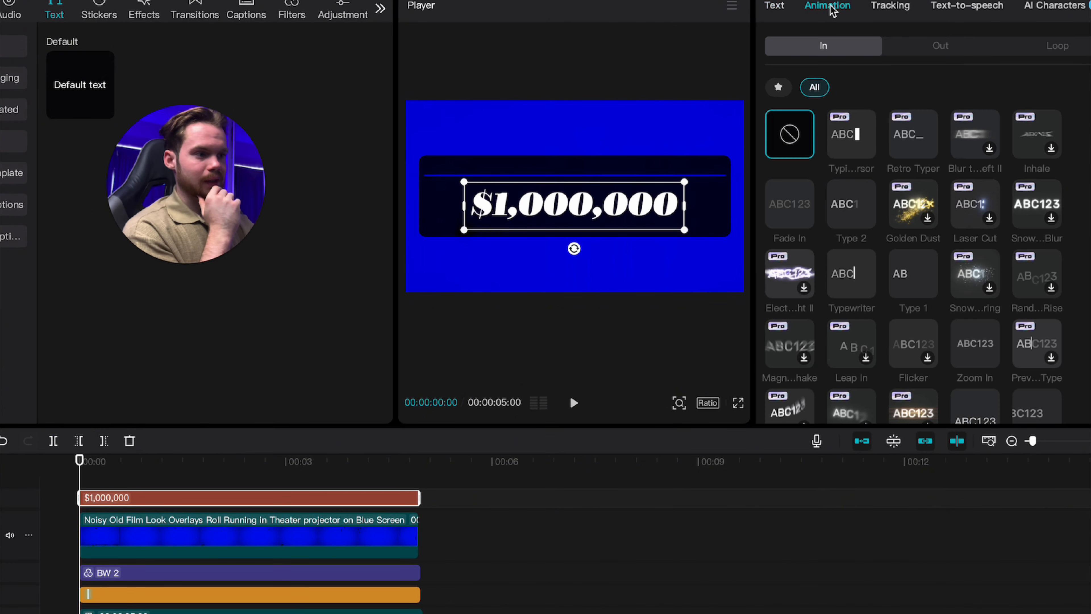
{"action": "left_click", "coordinate": [790, 232]}
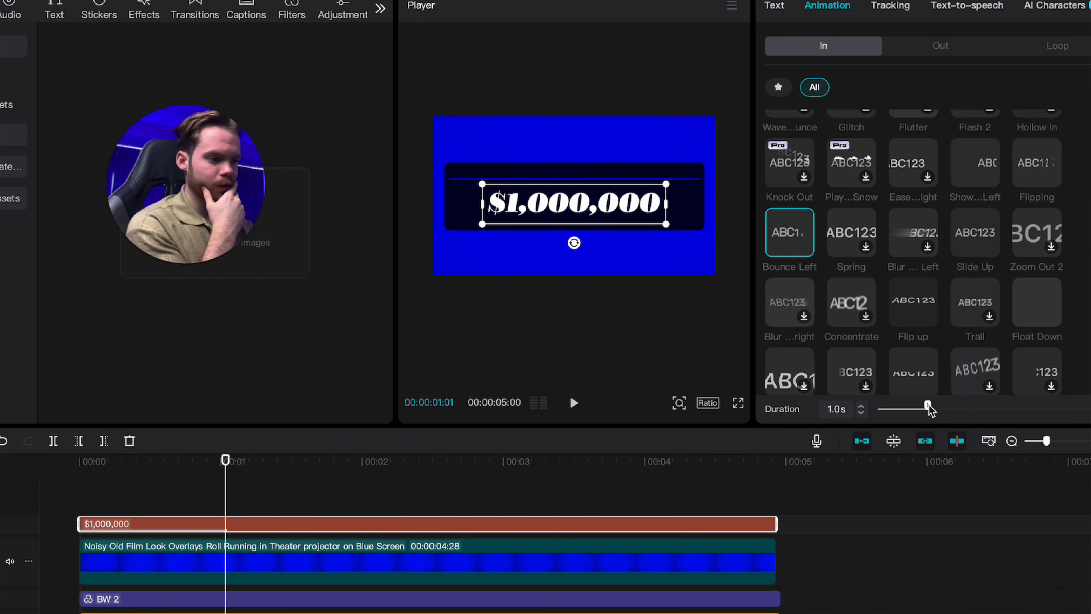
{"action": "left_click_drag", "start_coordinate": [928, 406], "coordinate": [939, 406]}
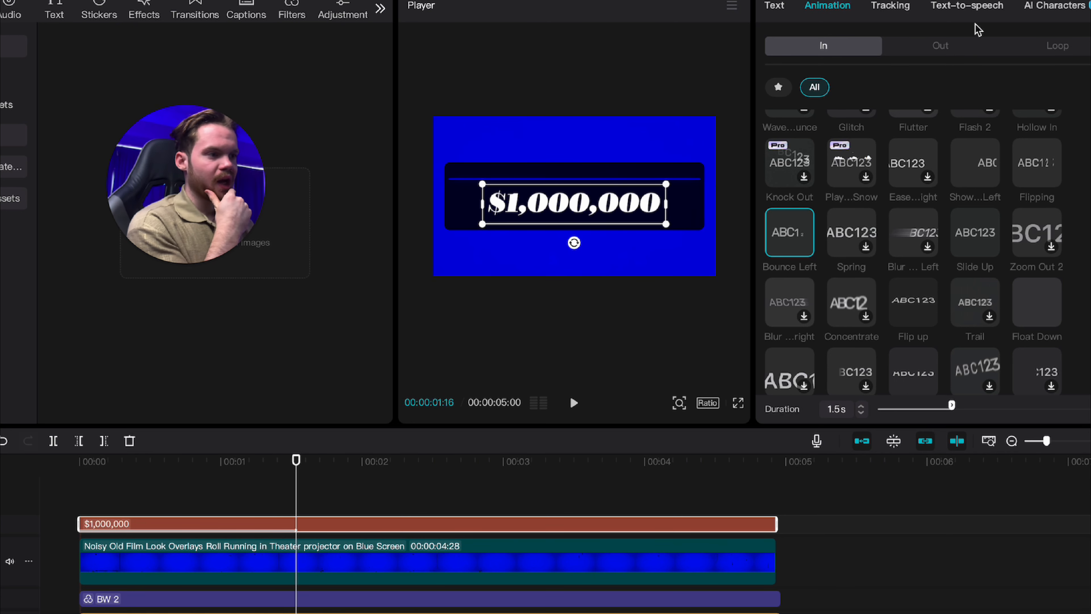
Add the Jiggly loop animation to the $1,000,000 text and set its speed to 1.6s
{"action": "left_click", "coordinate": [940, 45]}
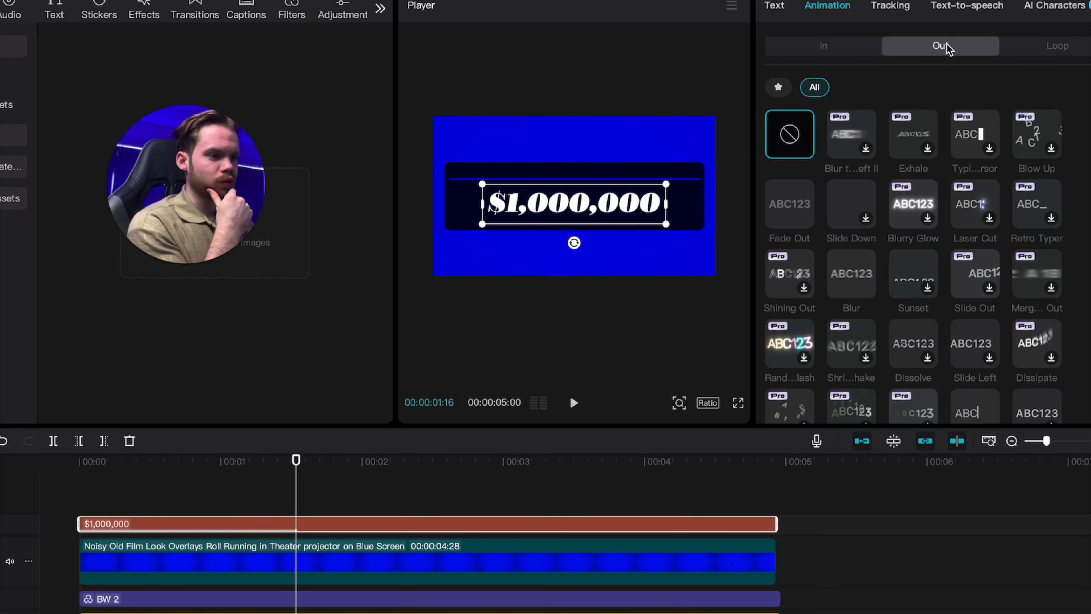
{"action": "left_click", "coordinate": [1068, 51]}
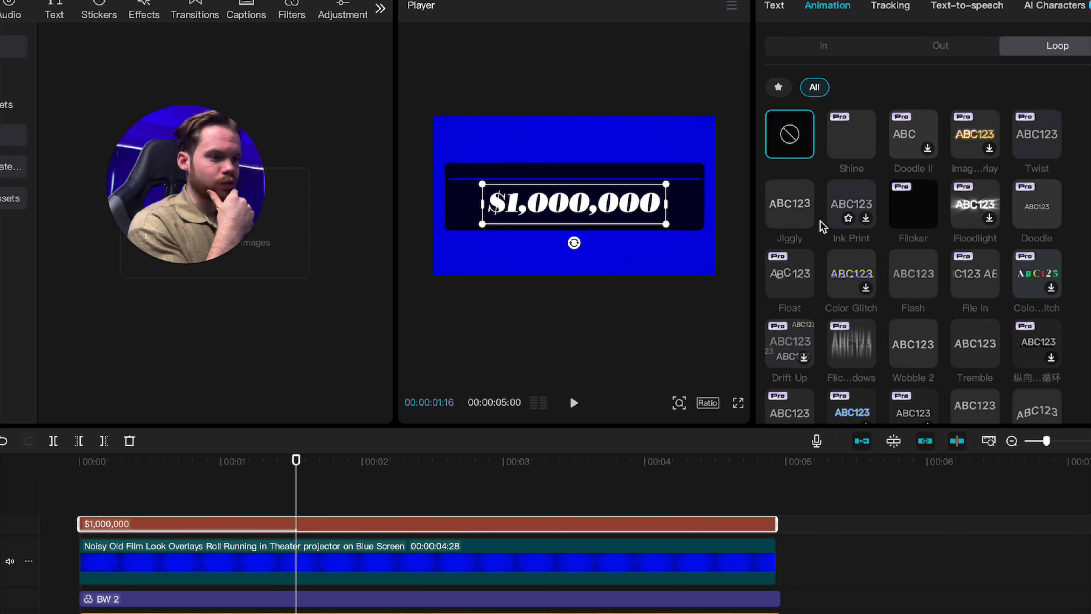
{"action": "left_click", "coordinate": [788, 210]}
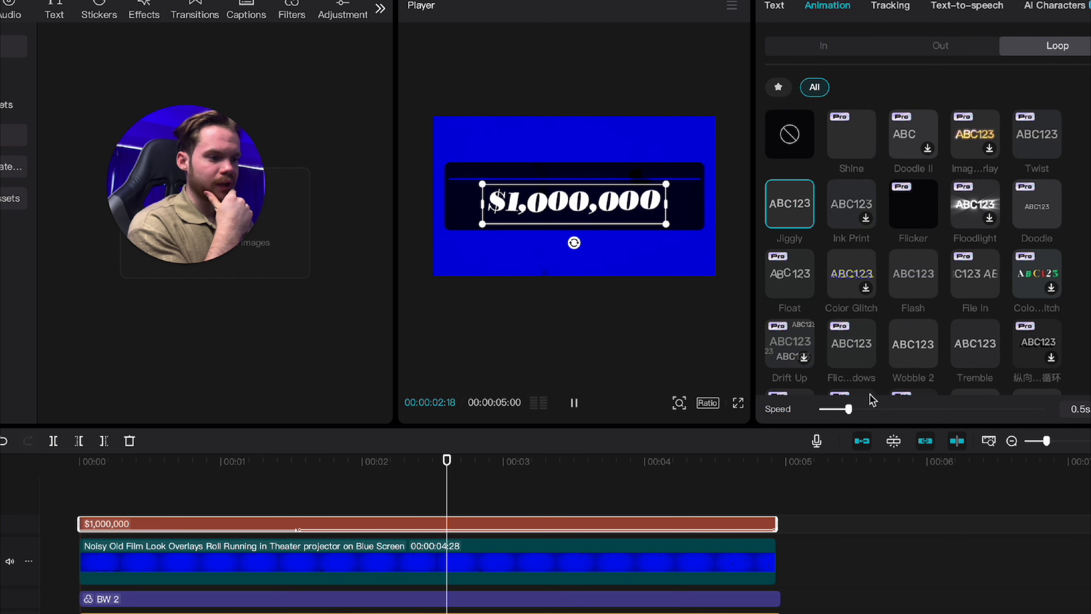
{"action": "left_click_drag", "start_coordinate": [848, 410], "coordinate": [924, 411]}
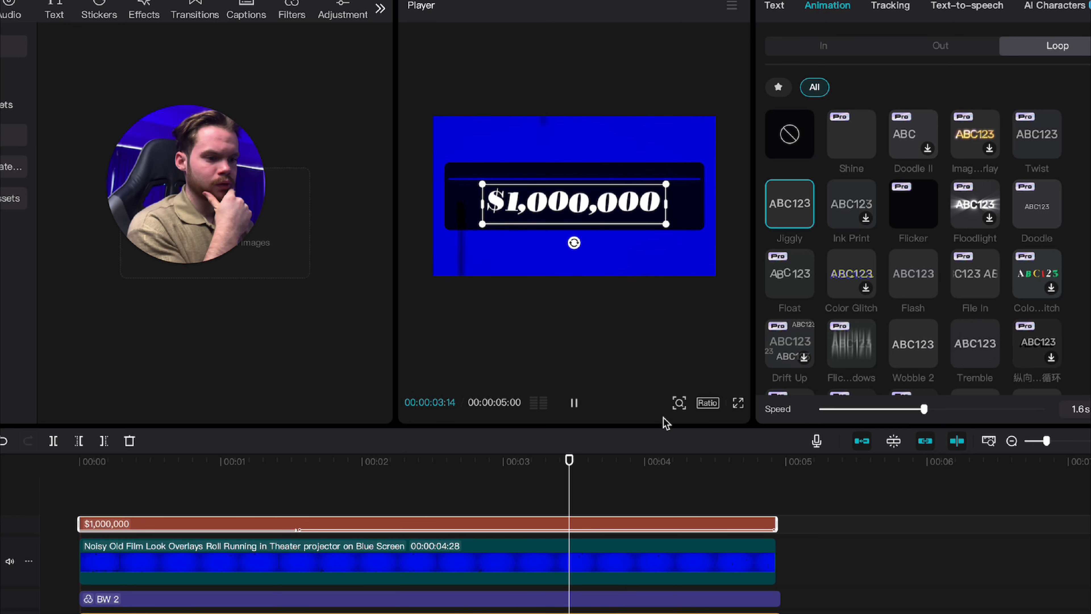
Play the composition from the start to check the text's entrance and loop animations
{"action": "left_click", "coordinate": [626, 487]}
{"action": "left_click_drag", "start_coordinate": [626, 487], "coordinate": [63, 535]}
{"action": "key", "text": "space"}
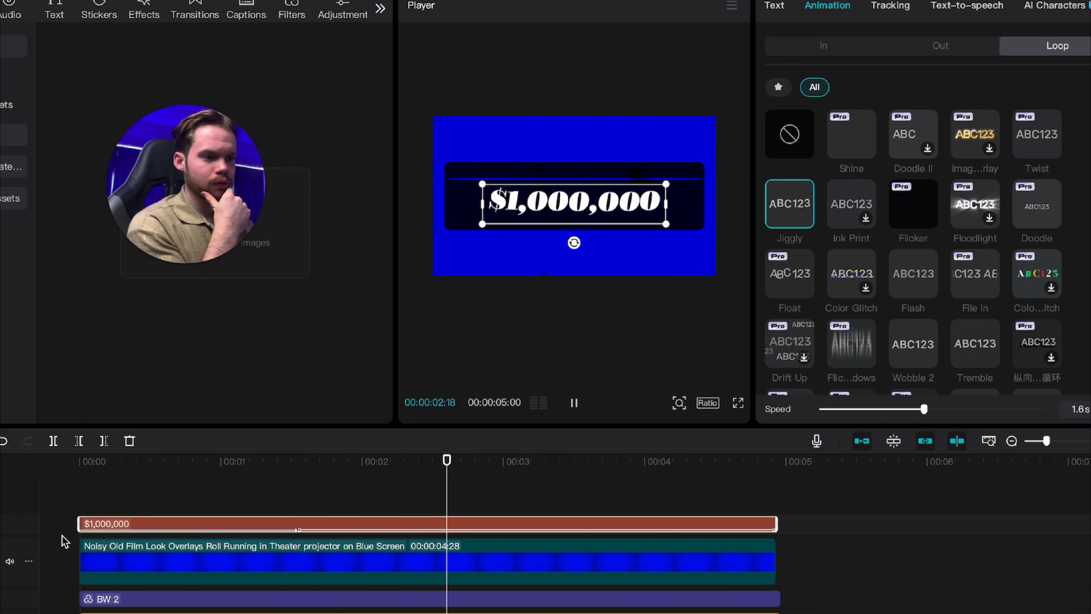
{"action": "key", "text": "space"}
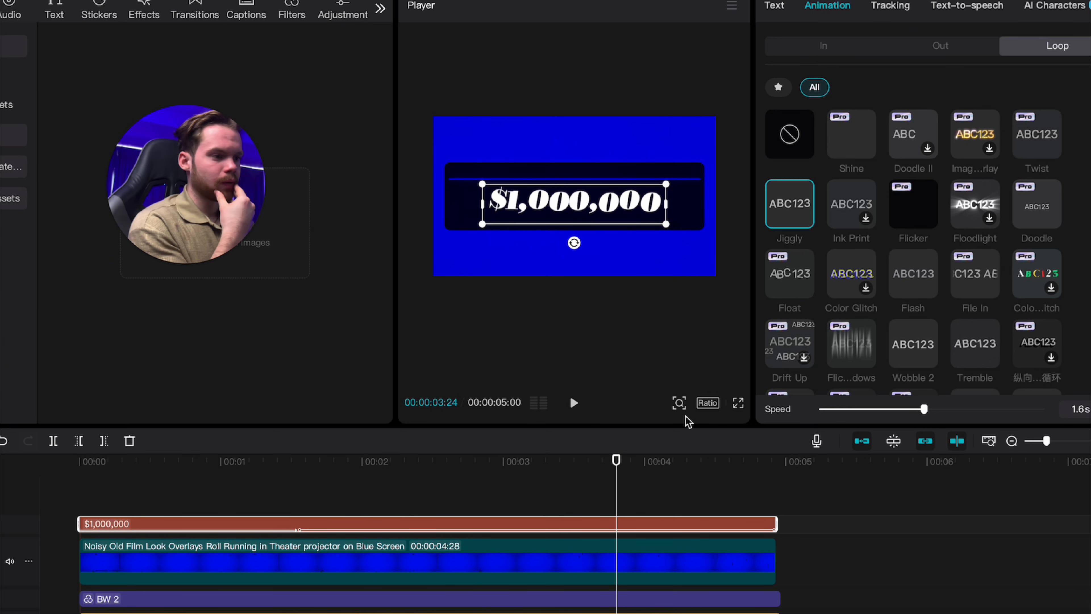
Try the Wobble and Jiggle loop animations on the text, with the Jiggle speed at 1.7s
{"action": "scroll", "coordinate": [860, 264], "scroll_direction": "down", "scroll_amount": 1}
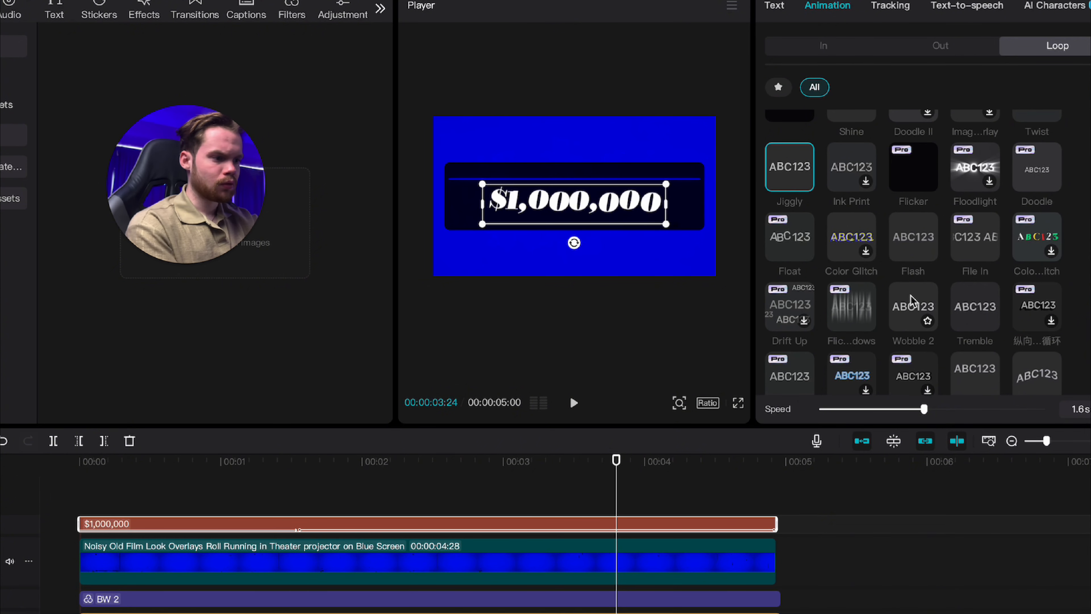
{"action": "scroll", "coordinate": [910, 297], "scroll_direction": "down", "scroll_amount": 2}
{"action": "left_click", "coordinate": [973, 274]}
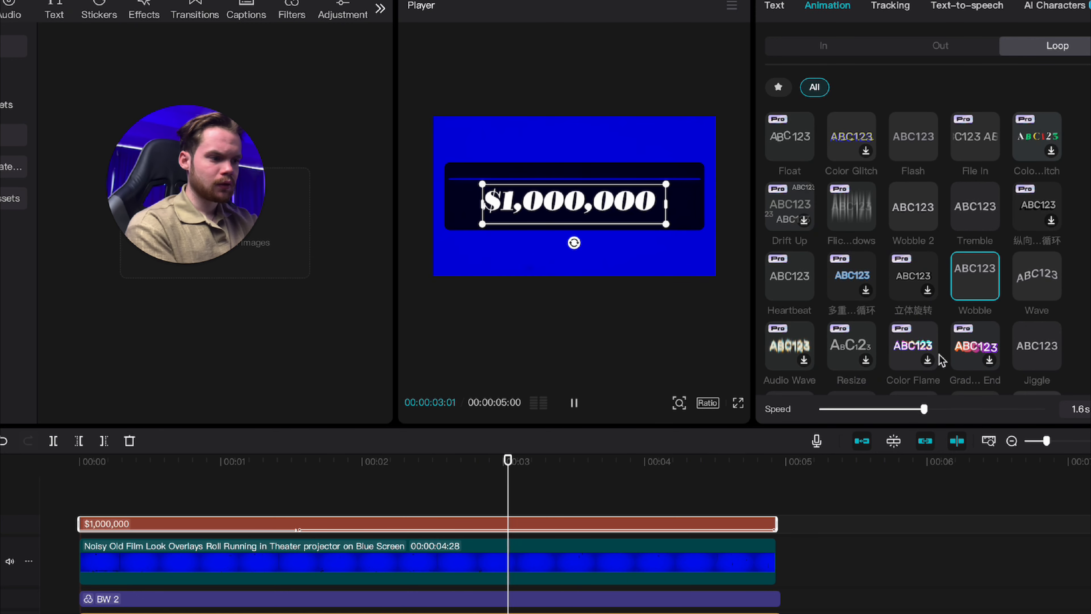
{"action": "left_click", "coordinate": [1037, 345]}
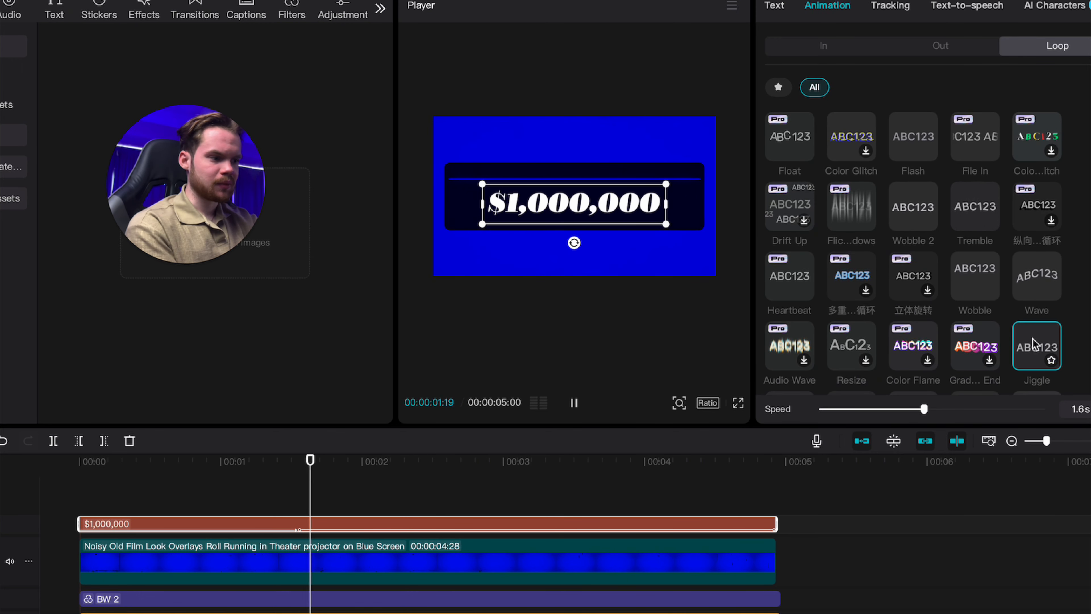
{"action": "left_click", "coordinate": [929, 409]}
{"action": "scroll", "coordinate": [1051, 280], "scroll_direction": "down", "scroll_amount": 3}
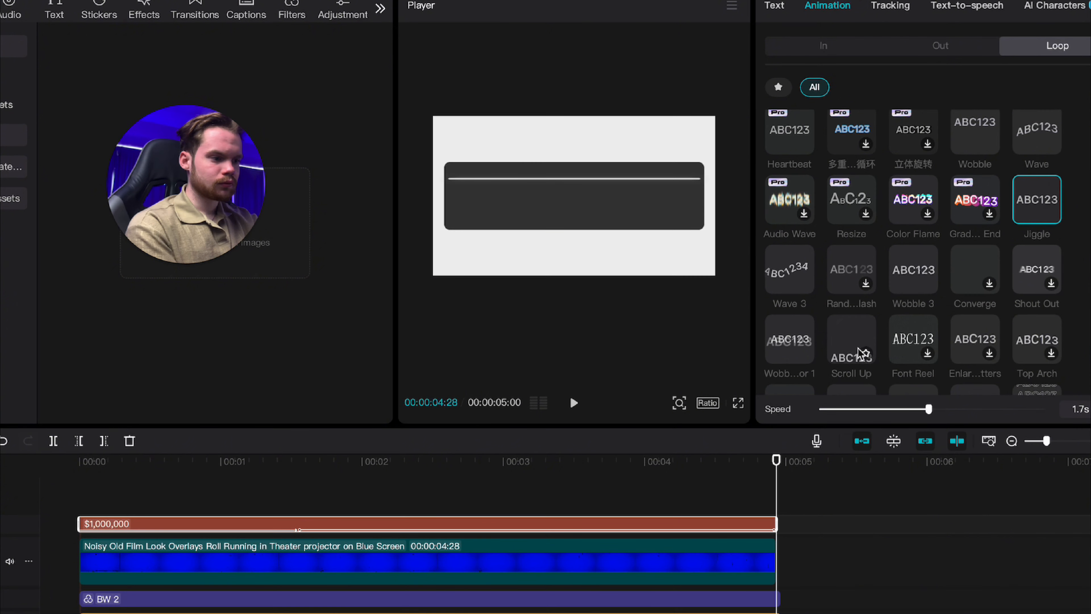
{"action": "scroll", "coordinate": [874, 342], "scroll_direction": "up", "scroll_amount": 3}
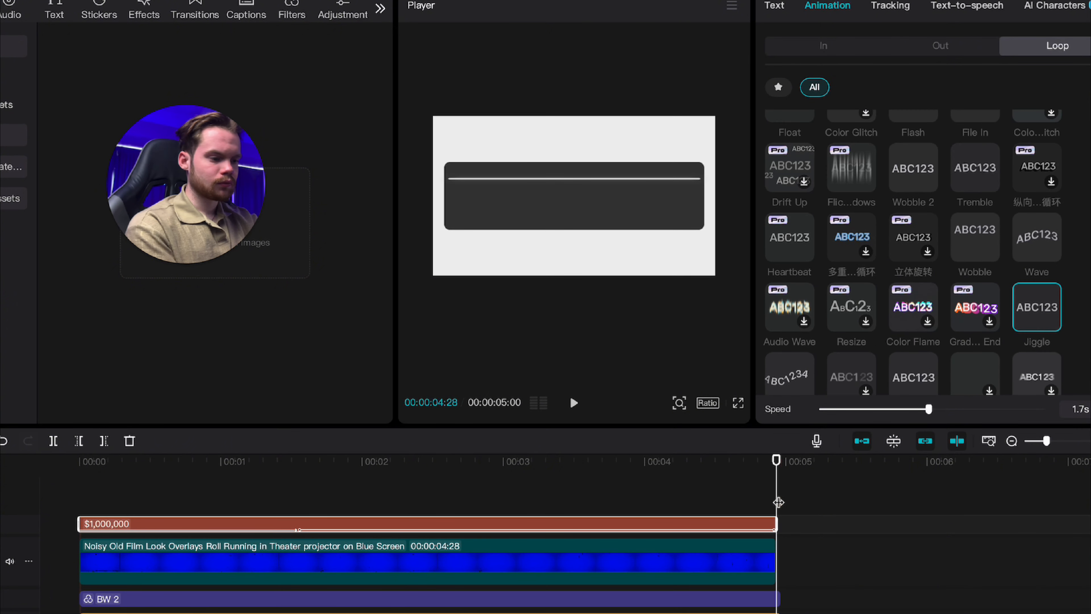
{"action": "left_click_drag", "start_coordinate": [775, 483], "coordinate": [673, 480]}
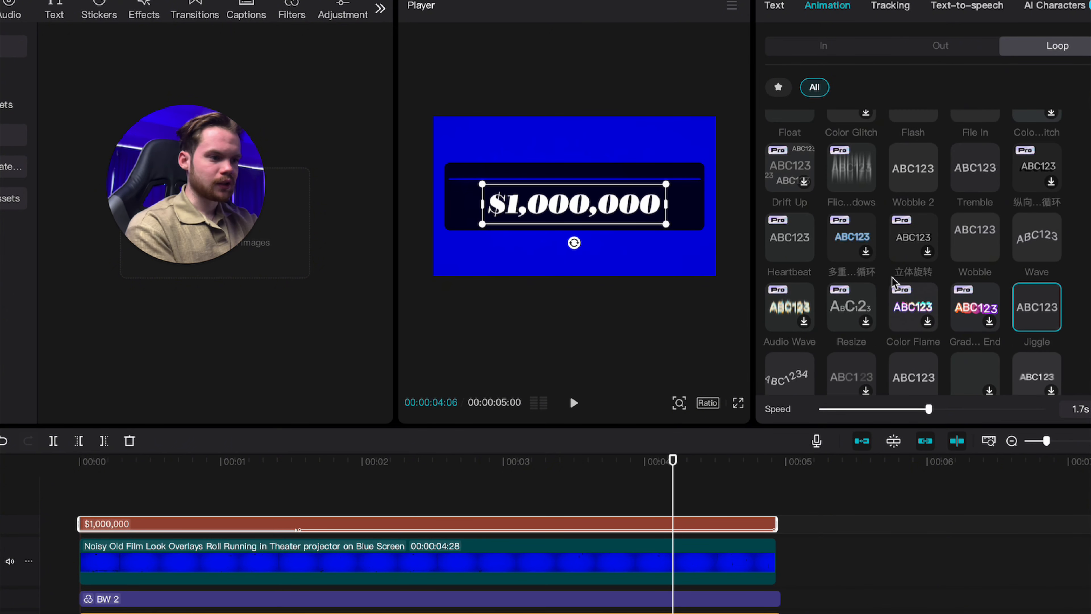
Reapply the Jiggly loop animation at a speed of 1.6s and return the playhead to the timeline start
{"action": "scroll", "coordinate": [859, 266], "scroll_direction": "up", "scroll_amount": 5}
{"action": "left_click", "coordinate": [786, 211]}
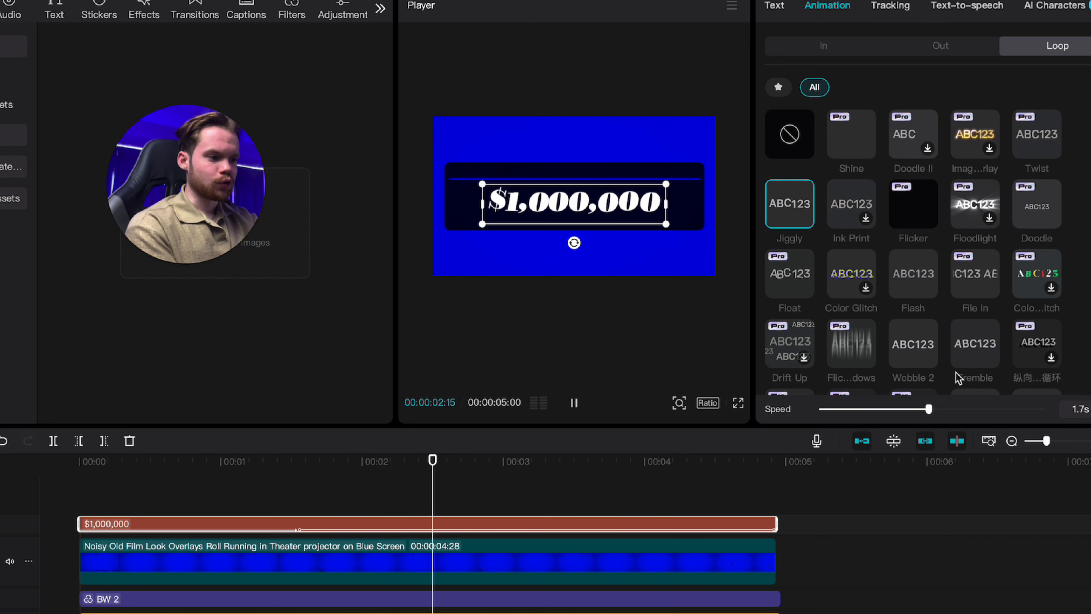
{"action": "left_click_drag", "start_coordinate": [558, 472], "coordinate": [79, 473]}
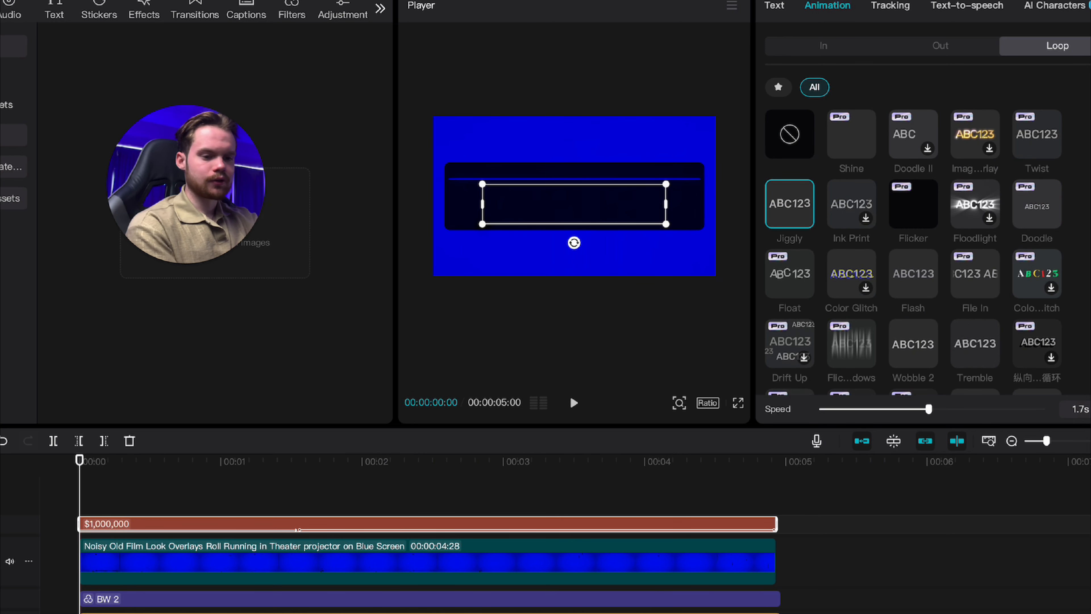
{"action": "left_click_drag", "start_coordinate": [930, 409], "coordinate": [921, 408]}
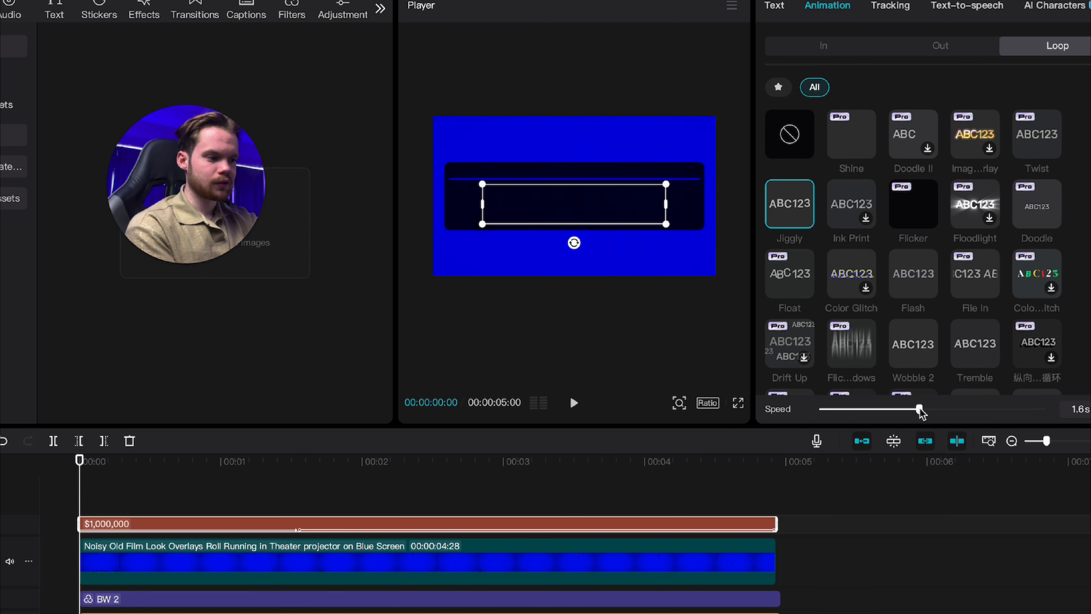
{"action": "left_click_drag", "start_coordinate": [493, 461], "coordinate": [84, 477]}
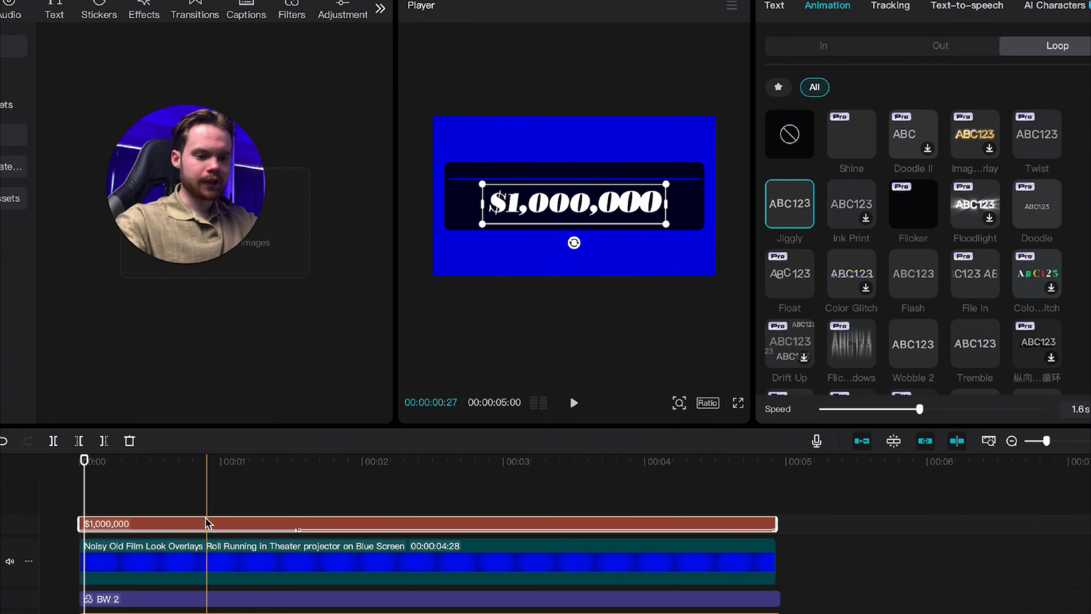
Duplicate the $1,000,000 text onto a track above, move the copy up over the glowing line and change it to ACCOUNT BALANCE
{"action": "left_click_drag", "start_coordinate": [205, 518], "coordinate": [206, 498]}
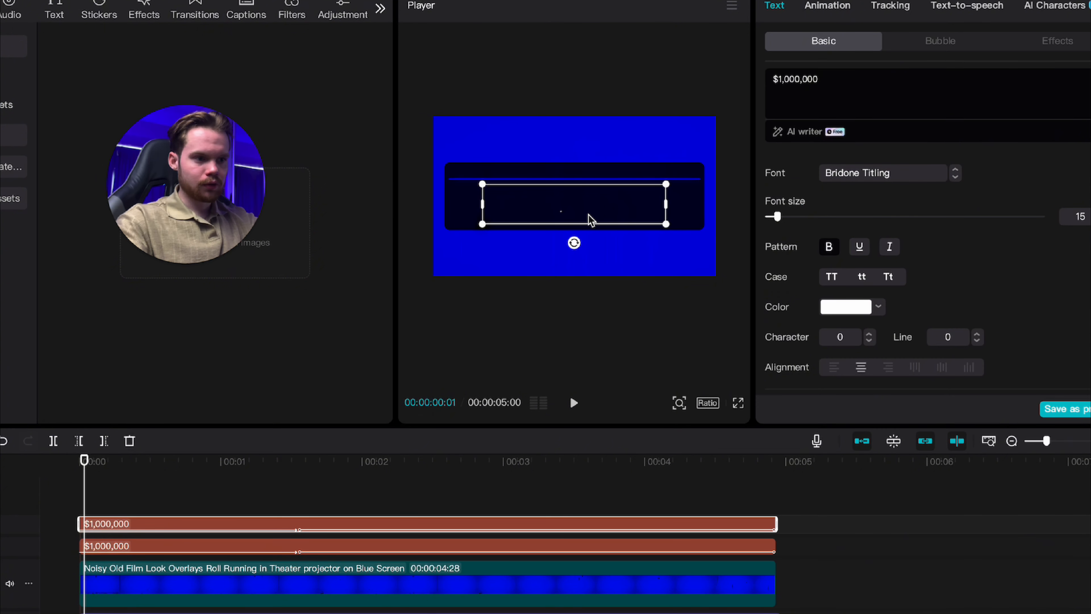
{"action": "left_click_drag", "start_coordinate": [585, 214], "coordinate": [584, 179]}
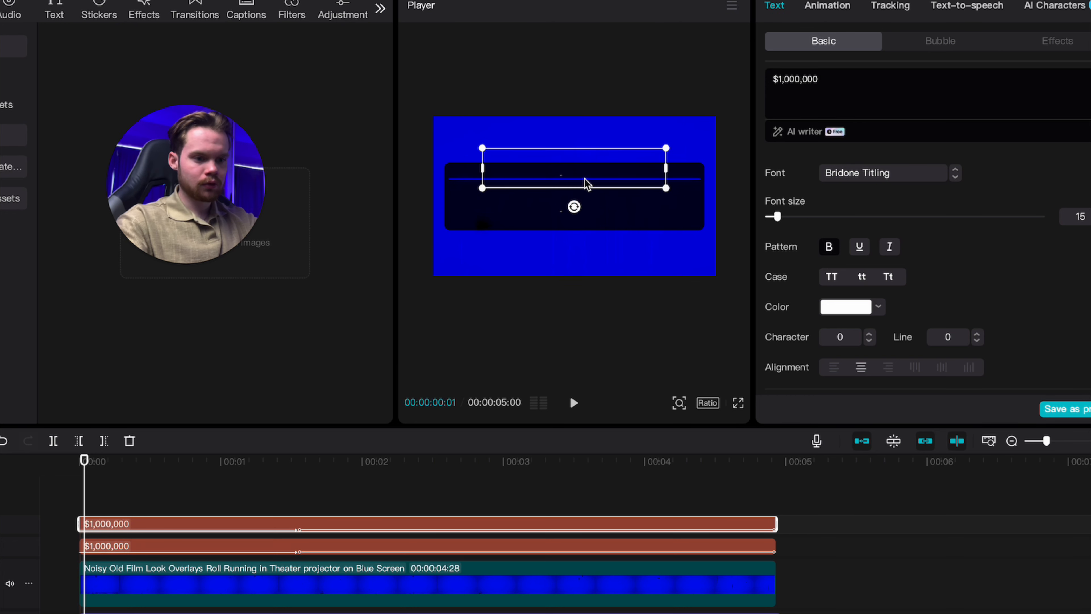
{"action": "left_click_drag", "start_coordinate": [828, 80], "coordinate": [713, 83]}
{"action": "key", "text": "BackSpace"}
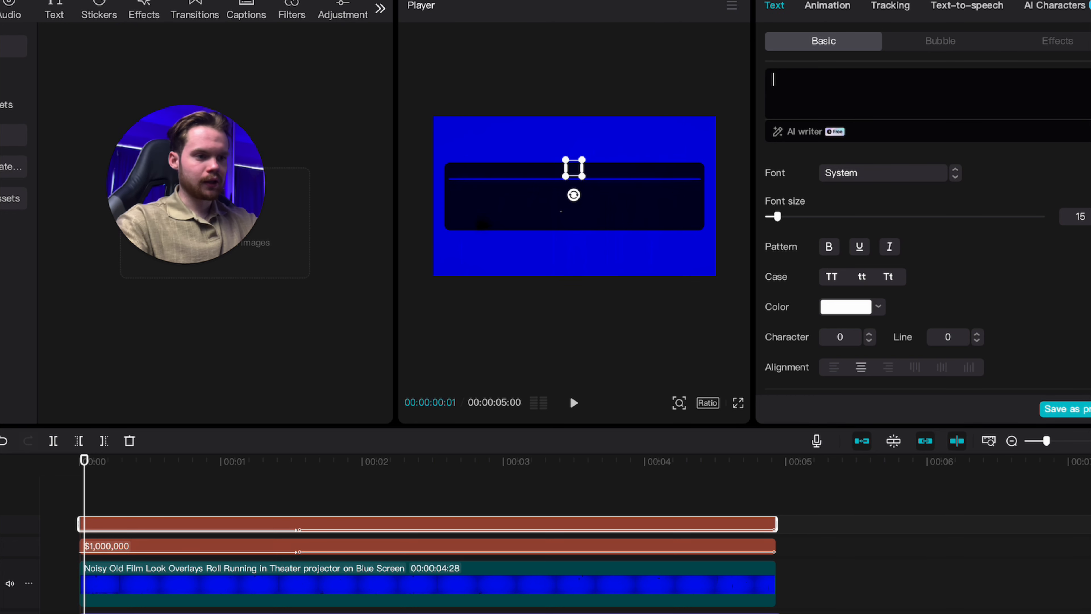
{"action": "type", "text": "ACCO"}
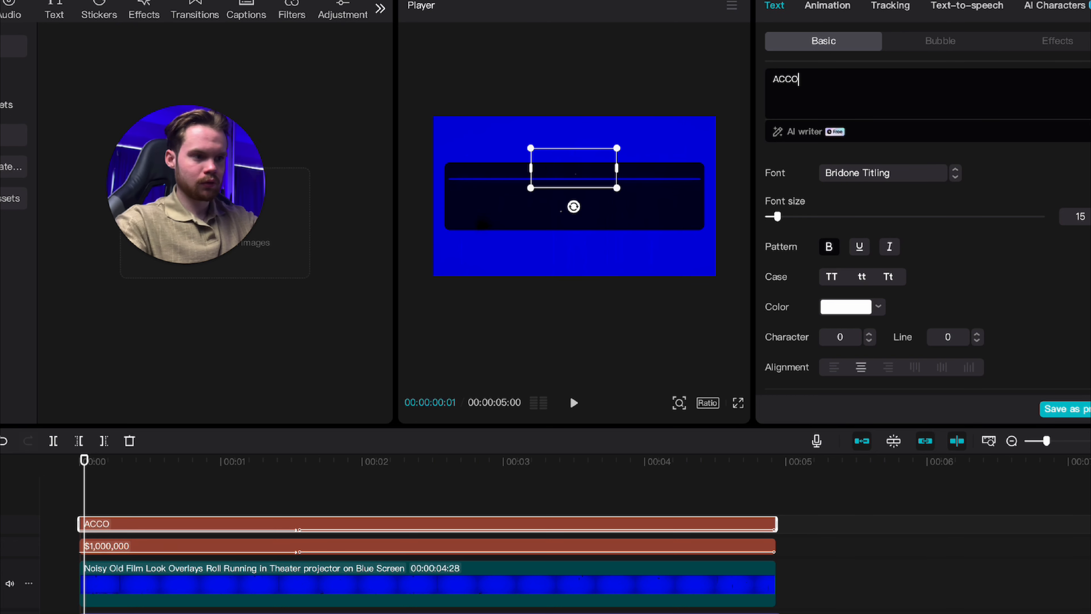
{"action": "type", "text": "UNT BALANCE"}
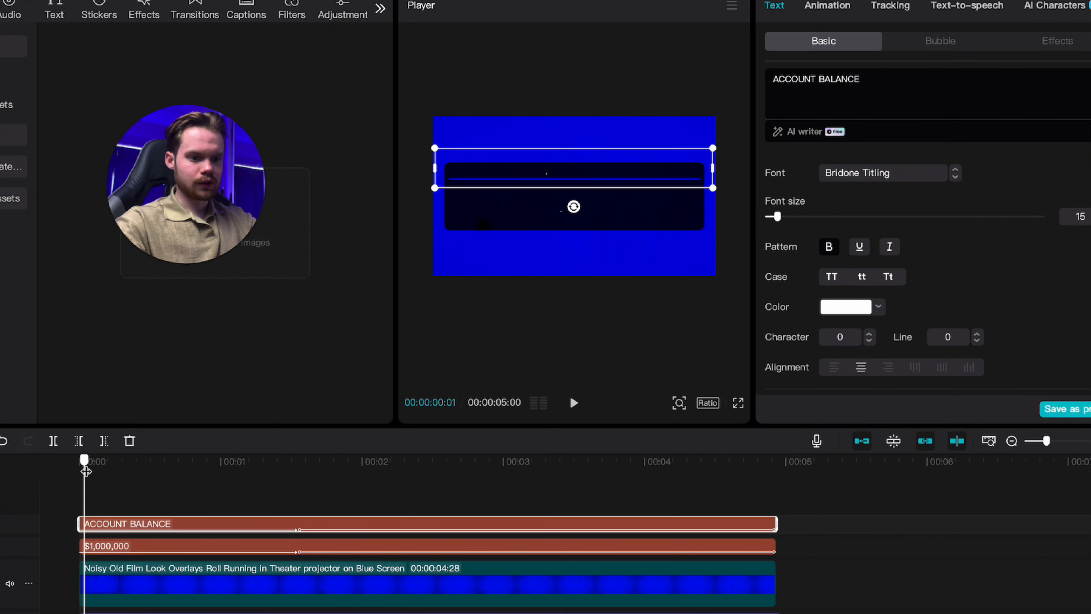
Shrink the ACCOUNT BALANCE text to fit the strip above the glowing line and place it near the bar's left end
{"action": "left_click_drag", "start_coordinate": [86, 470], "coordinate": [122, 459]}
{"action": "left_click_drag", "start_coordinate": [713, 190], "coordinate": [631, 176]}
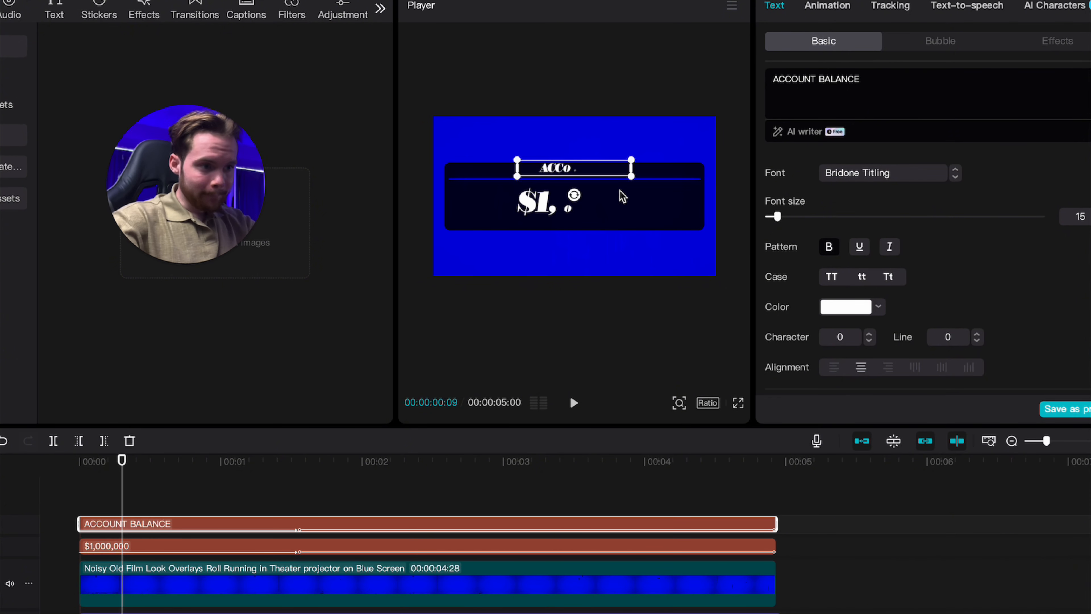
{"action": "scroll", "coordinate": [624, 183], "scroll_direction": "up", "scroll_amount": 3}
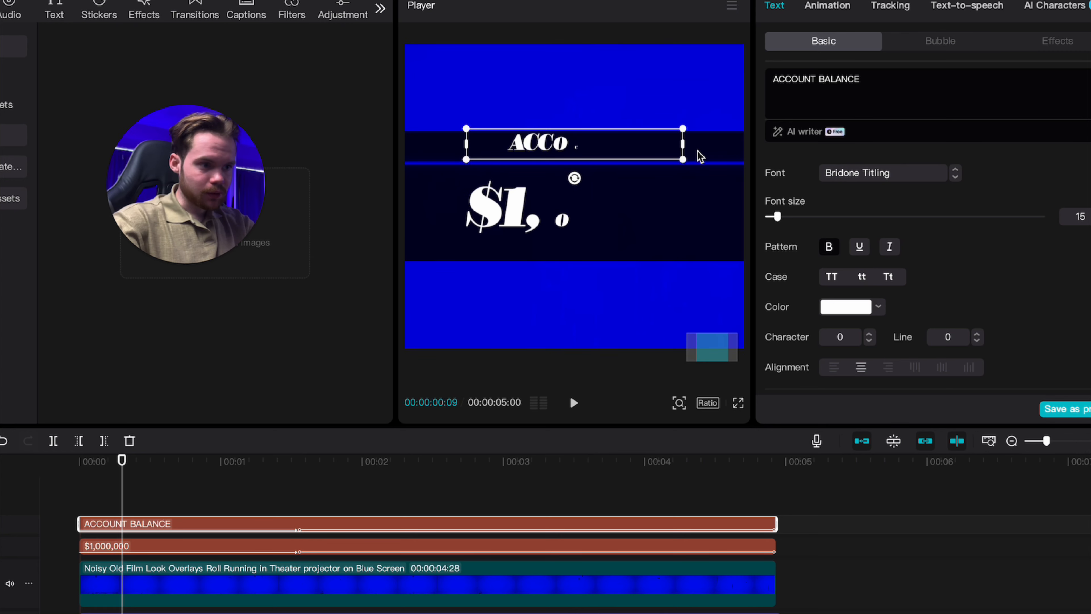
{"action": "key", "text": "space"}
{"action": "key", "text": "space"}
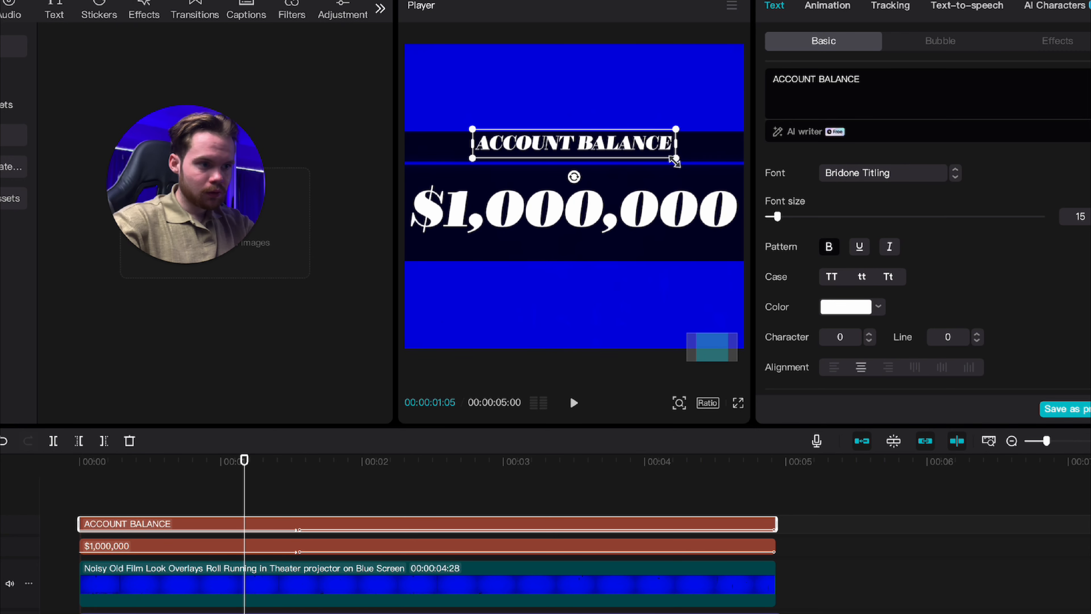
{"action": "left_click_drag", "start_coordinate": [617, 149], "coordinate": [530, 166]}
{"action": "scroll", "coordinate": [576, 153], "scroll_direction": "down", "scroll_amount": 3}
{"action": "scroll", "coordinate": [573, 153], "scroll_direction": "down", "scroll_amount": 2}
{"action": "left_click_drag", "start_coordinate": [576, 179], "coordinate": [518, 173]}
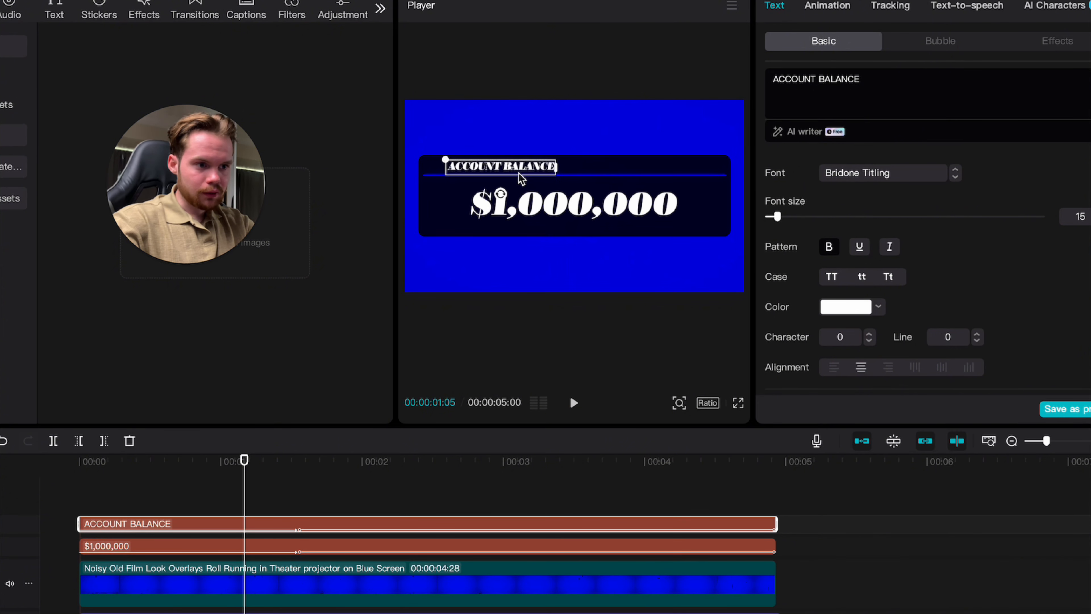
Play the composition from the start to check both texts' animations, and return the playhead to the timeline start
{"action": "left_click", "coordinate": [549, 117]}
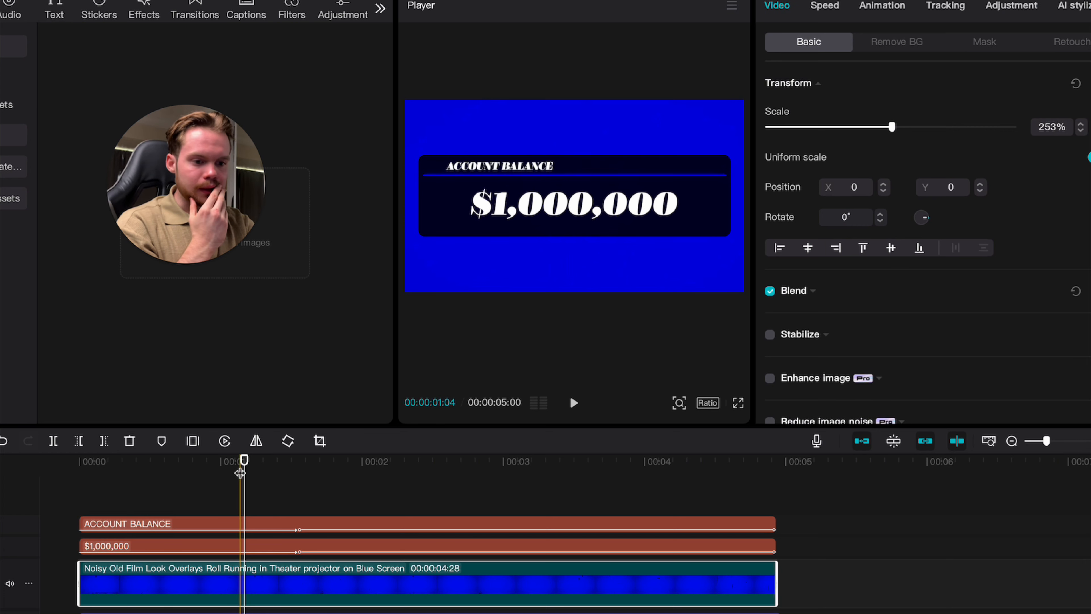
{"action": "left_click", "coordinate": [59, 464]}
{"action": "key", "text": "space"}
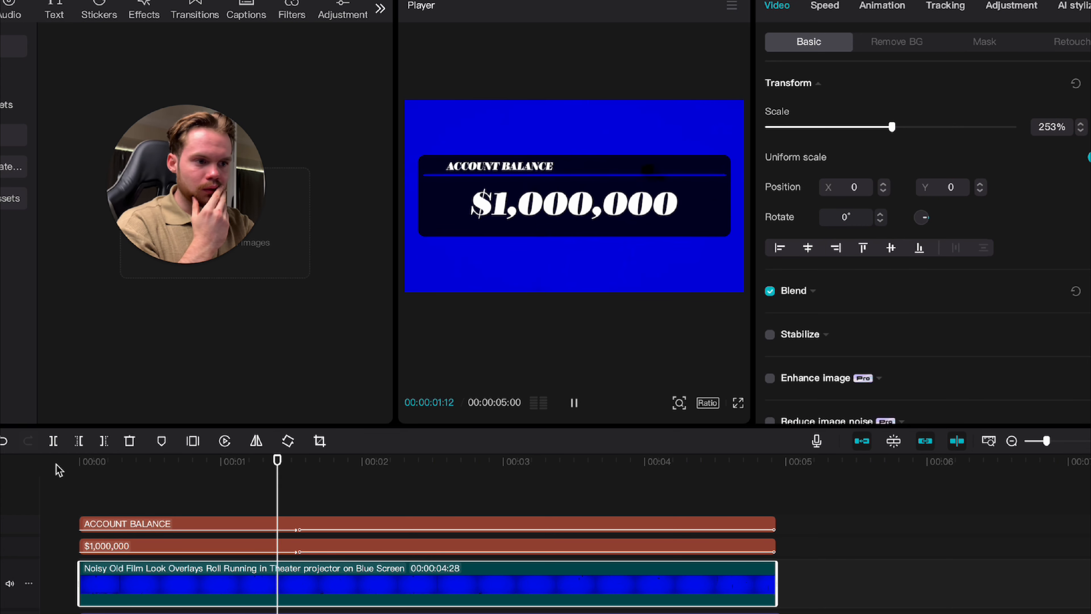
{"action": "key", "text": "space"}
{"action": "key", "text": "space"}
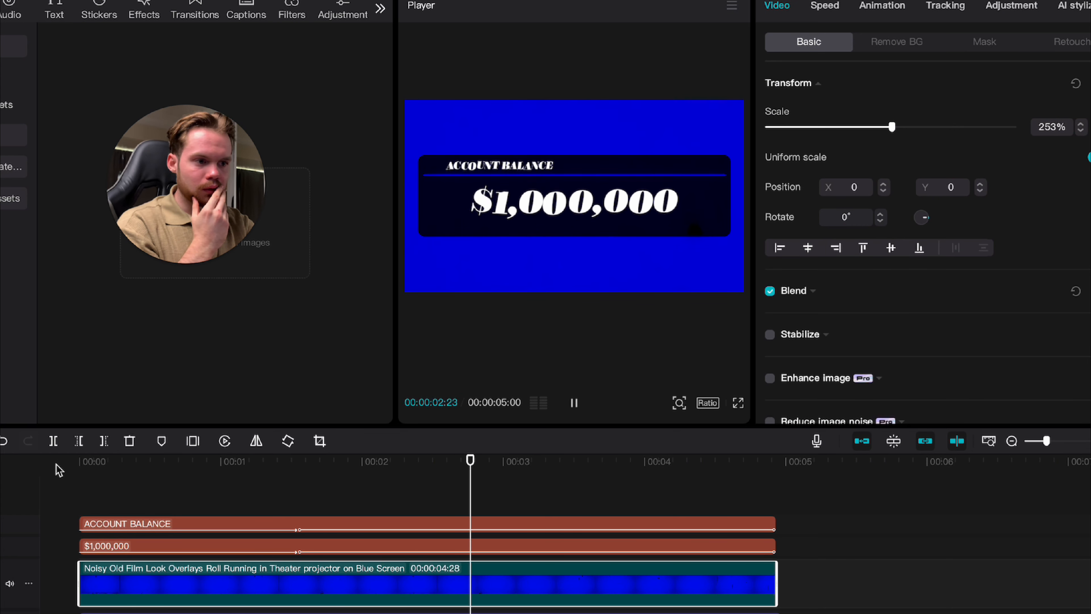
{"action": "key", "text": "space"}
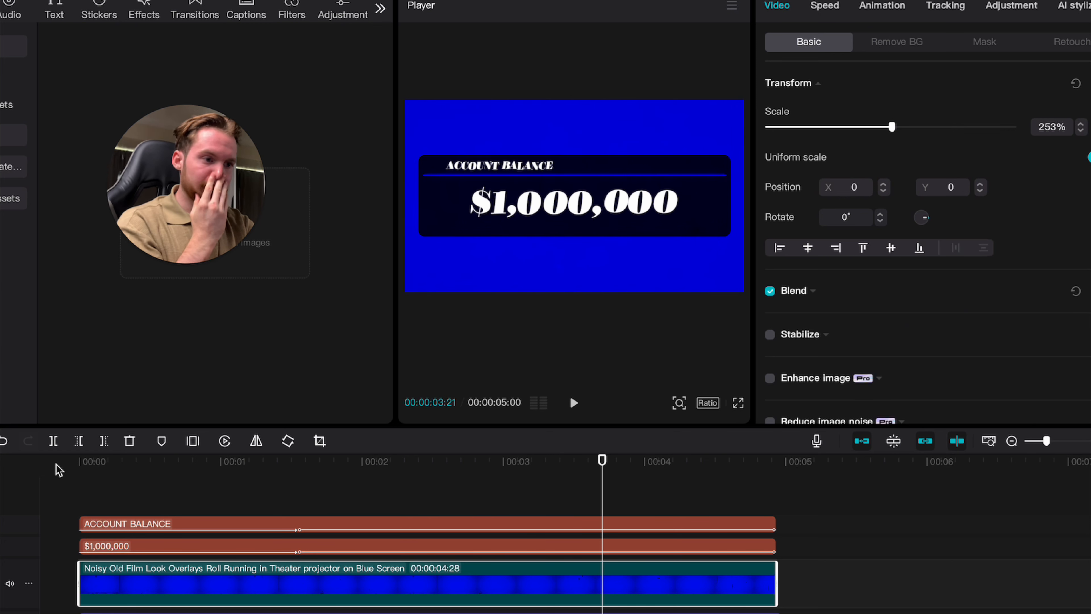
{"action": "left_click", "coordinate": [80, 486]}
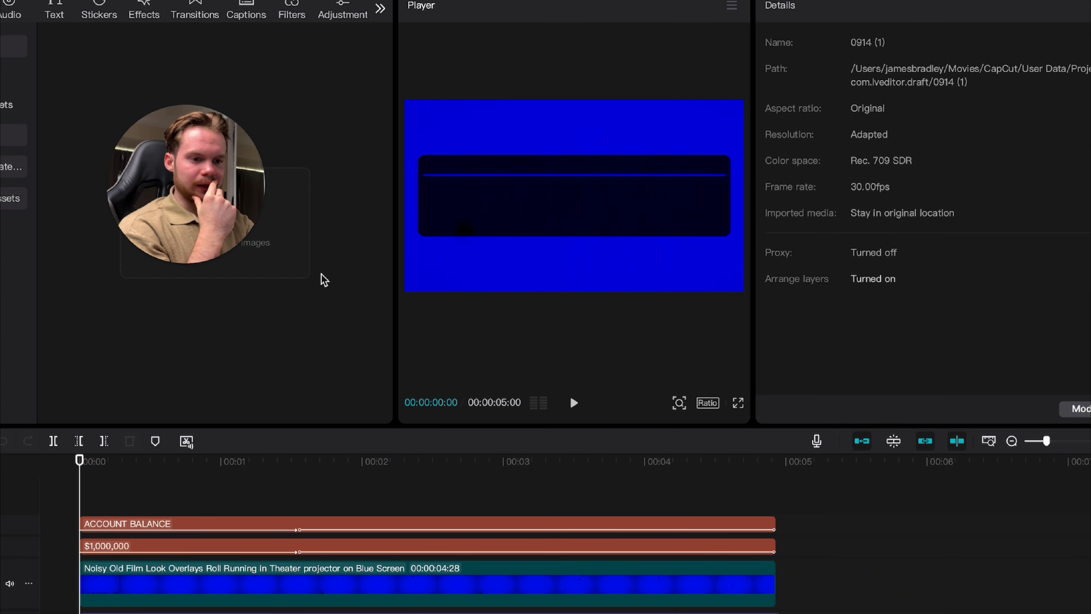
Duplicate the ACCOUNT BALANCE text onto a new track, move the copy below the line and replace its wording with $
{"action": "left_click_drag", "start_coordinate": [85, 476], "coordinate": [278, 469]}
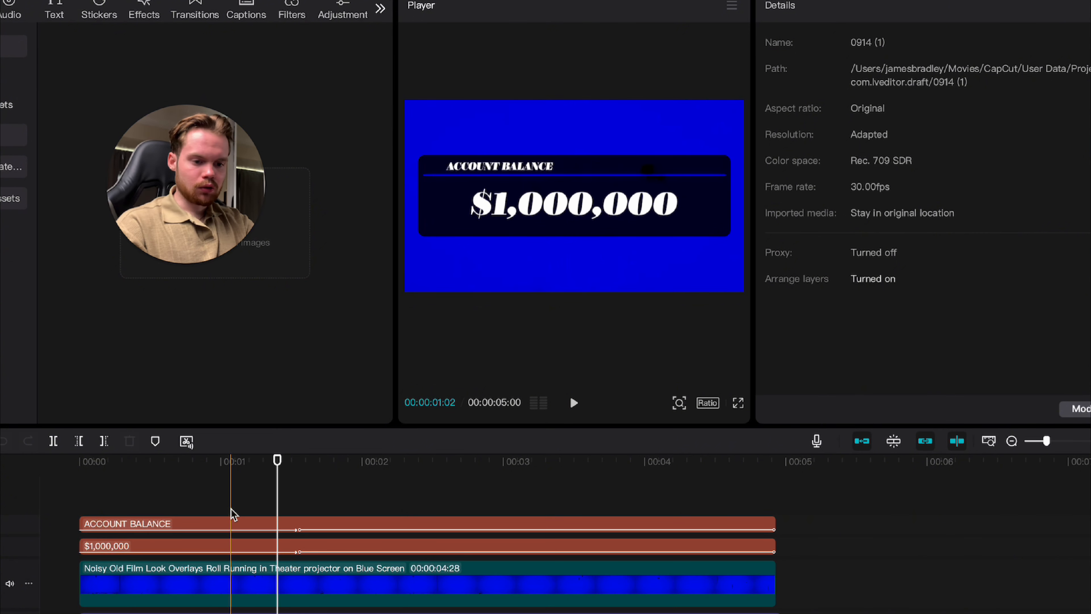
{"action": "mouse_move", "coordinate": [232, 518]}
{"action": "left_mouse_down"}
{"action": "mouse_move", "coordinate": [231, 494]}
{"action": "mouse_move", "coordinate": [239, 514]}
{"action": "mouse_move", "coordinate": [225, 506]}
{"action": "left_mouse_up"}
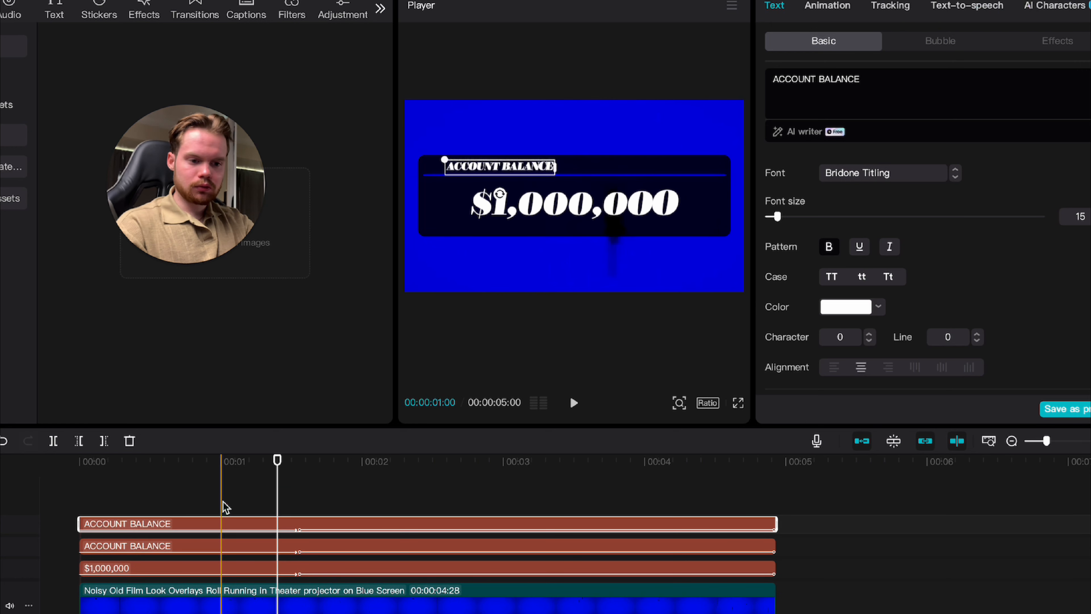
{"action": "left_click_drag", "start_coordinate": [487, 176], "coordinate": [477, 209]}
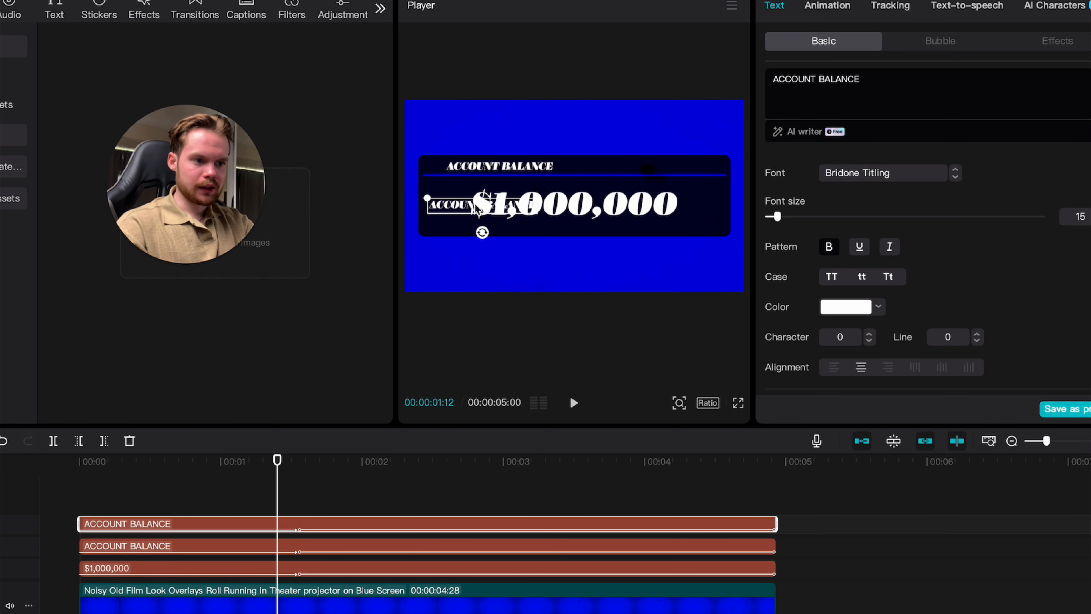
{"action": "double_click", "coordinate": [468, 209]}
{"action": "key", "text": "BackSpace"}
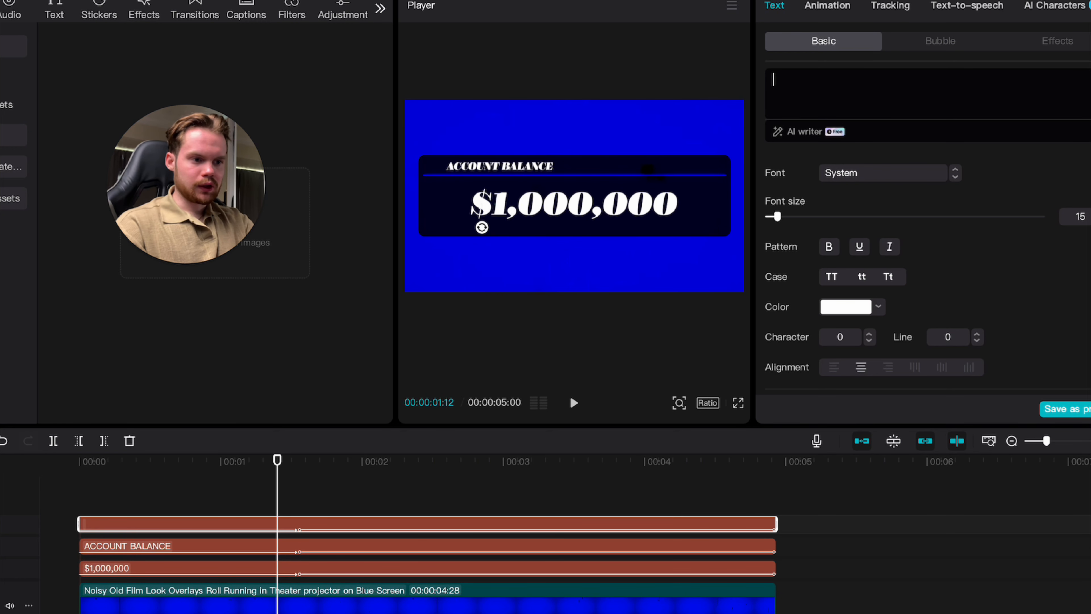
{"action": "type", "text": "$"}
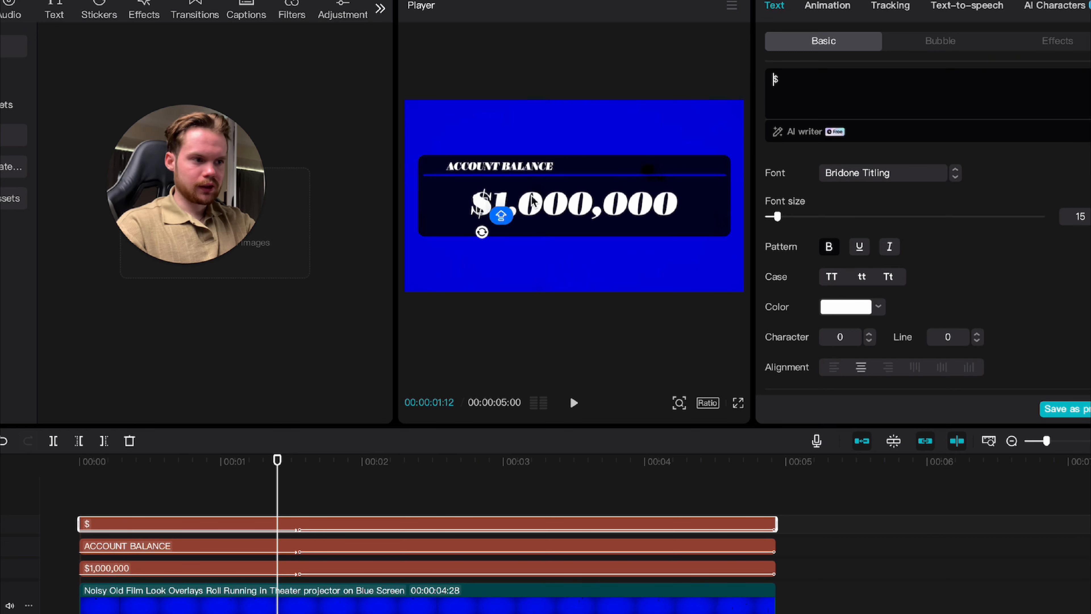
{"action": "left_click", "coordinate": [530, 266]}
Place the small $ text in the bar's upper-left corner, just before the ACCOUNT BALANCE text
{"action": "left_click", "coordinate": [480, 212]}
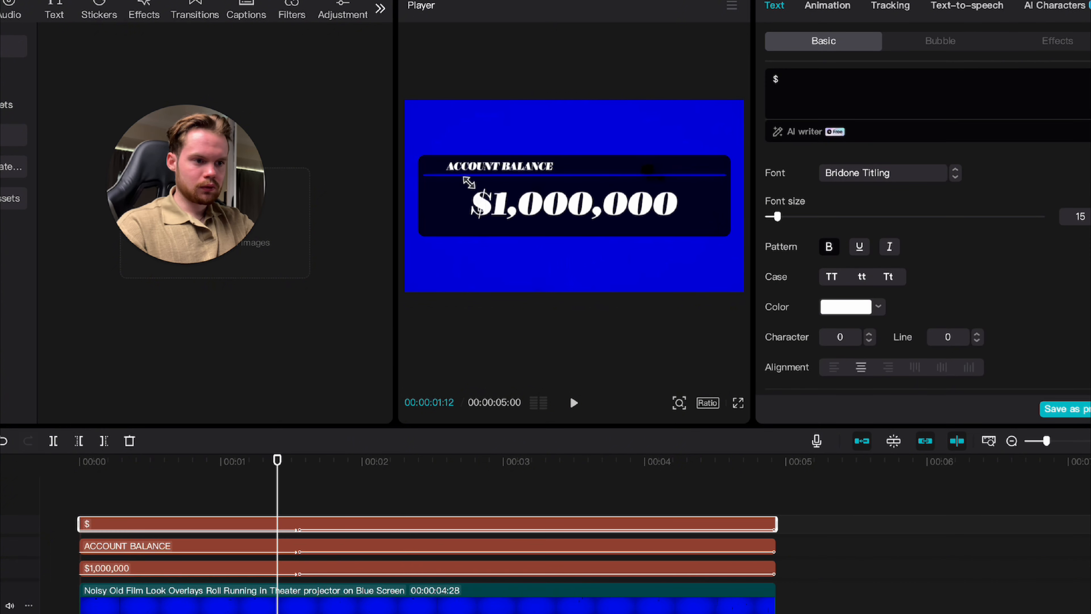
{"action": "left_click_drag", "start_coordinate": [493, 220], "coordinate": [431, 172]}
{"action": "double_click", "coordinate": [431, 172]}
{"action": "scroll", "coordinate": [431, 172], "scroll_direction": "up", "scroll_amount": 3}
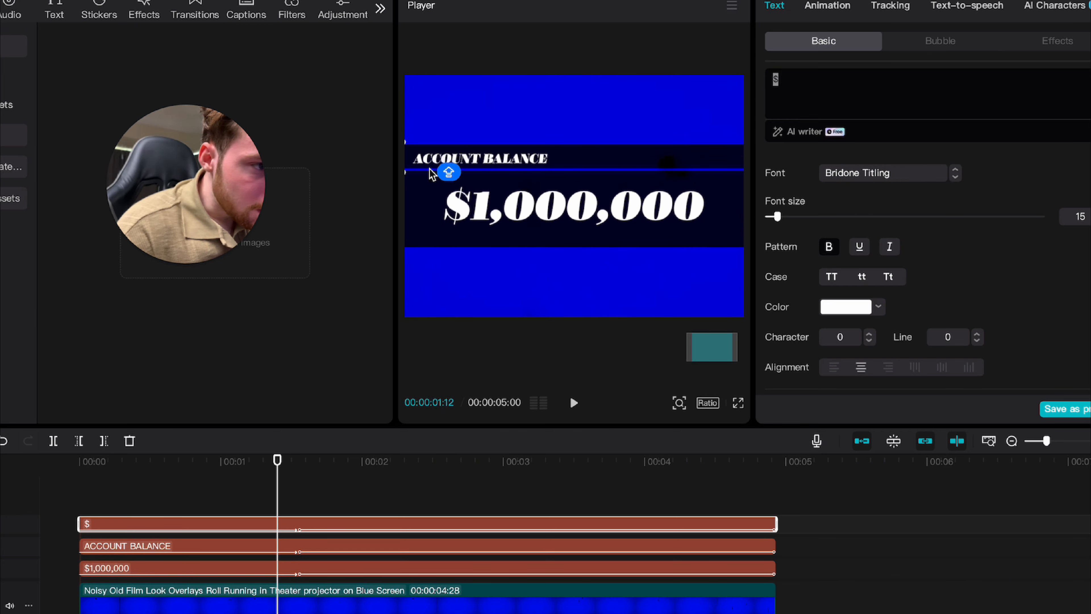
{"action": "scroll", "coordinate": [467, 137], "scroll_direction": "up", "scroll_amount": 4}
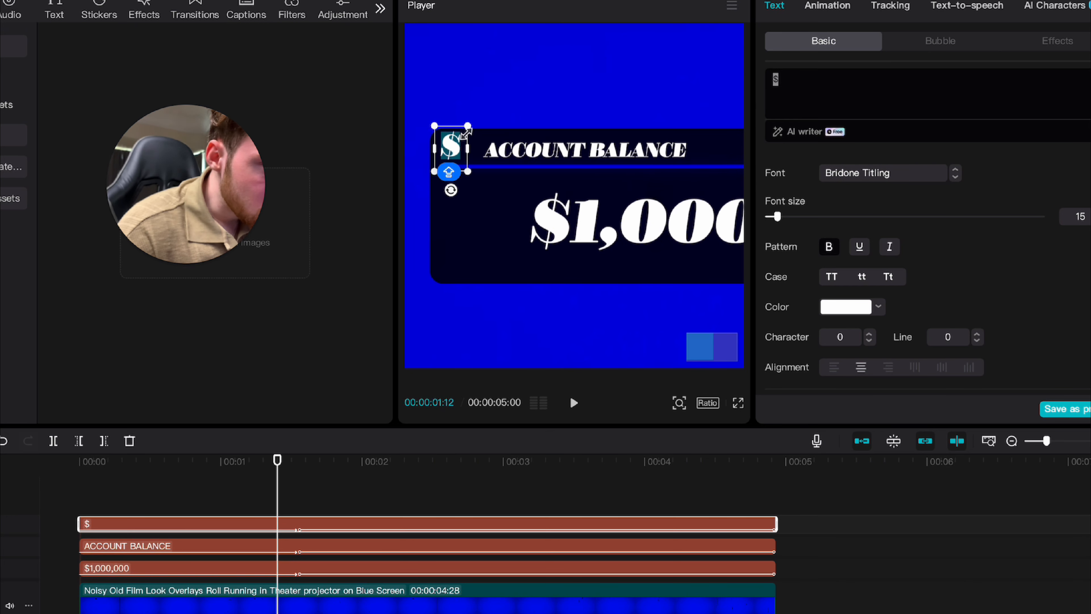
{"action": "left_click", "coordinate": [498, 123]}
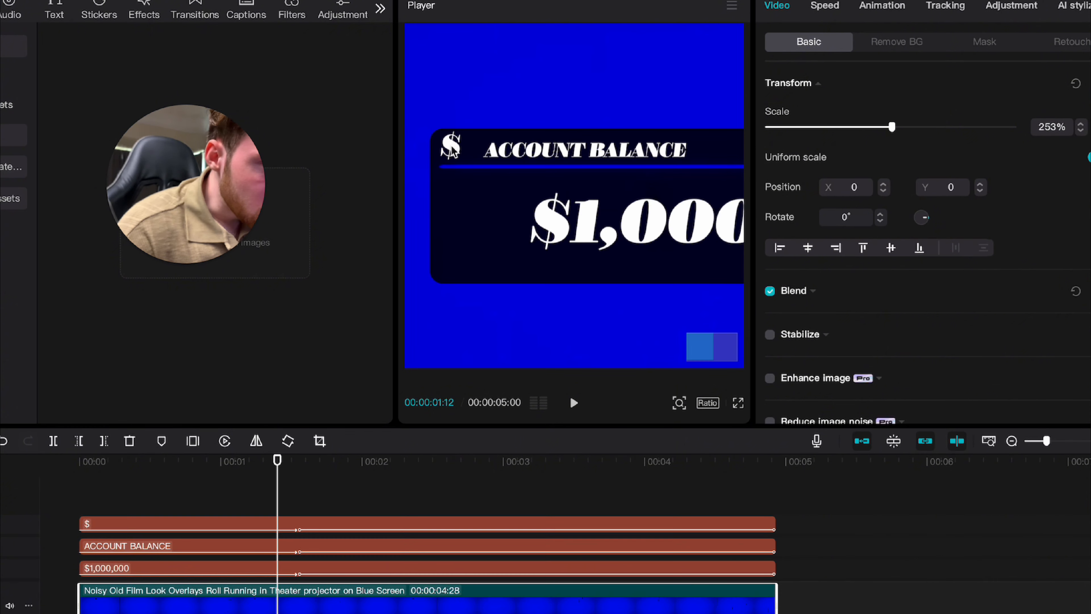
Change the small $ text's font to Europa Grotesk SH
{"action": "left_click", "coordinate": [452, 150]}
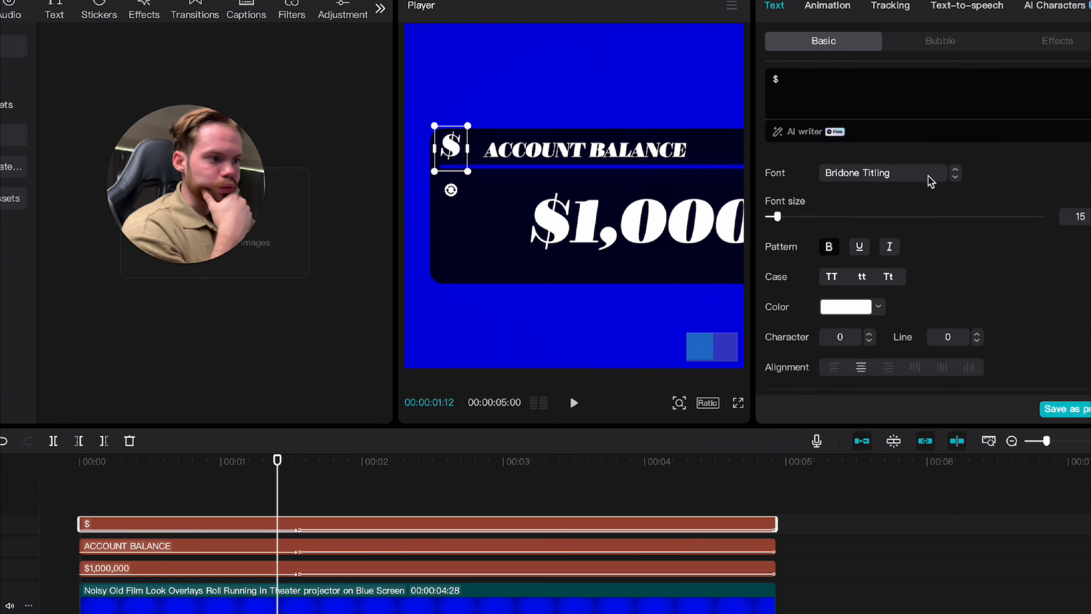
{"action": "left_click", "coordinate": [912, 176]}
{"action": "scroll", "coordinate": [903, 167], "scroll_direction": "down", "scroll_amount": 10}
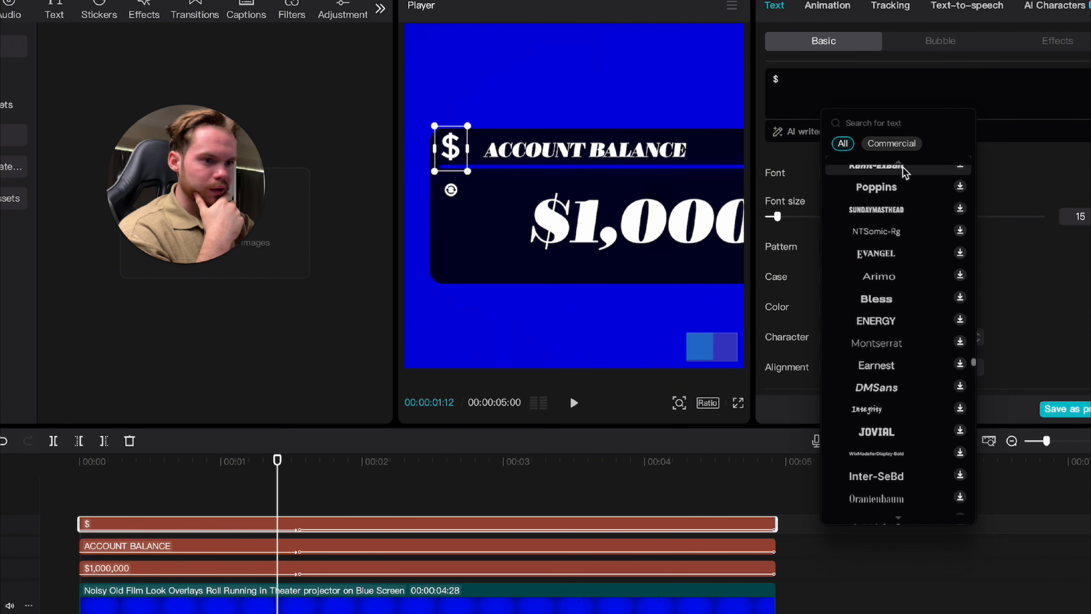
{"action": "scroll", "coordinate": [903, 167], "scroll_direction": "up", "scroll_amount": 10}
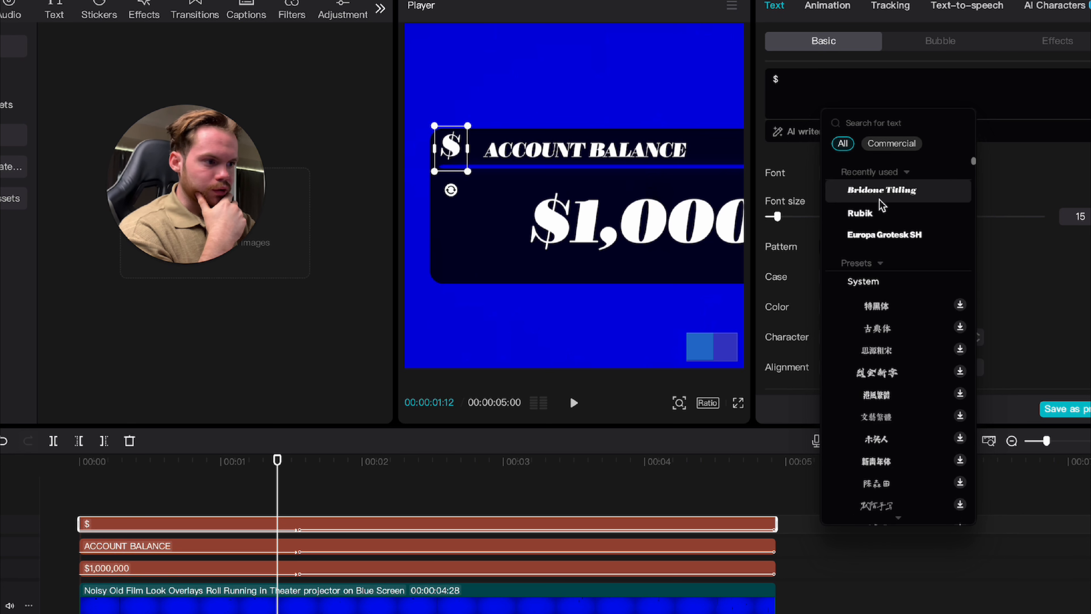
{"action": "left_click", "coordinate": [877, 234]}
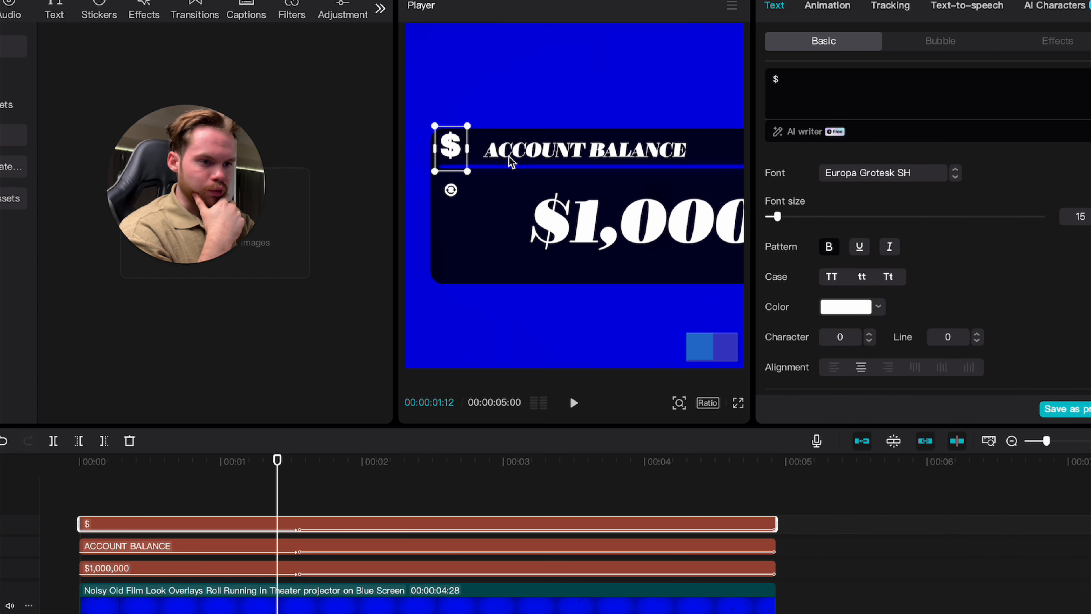
Scale the $ symbol down slightly and move the ACCOUNT BALANCE text closer beside it
{"action": "left_click_drag", "start_coordinate": [468, 169], "coordinate": [450, 159]}
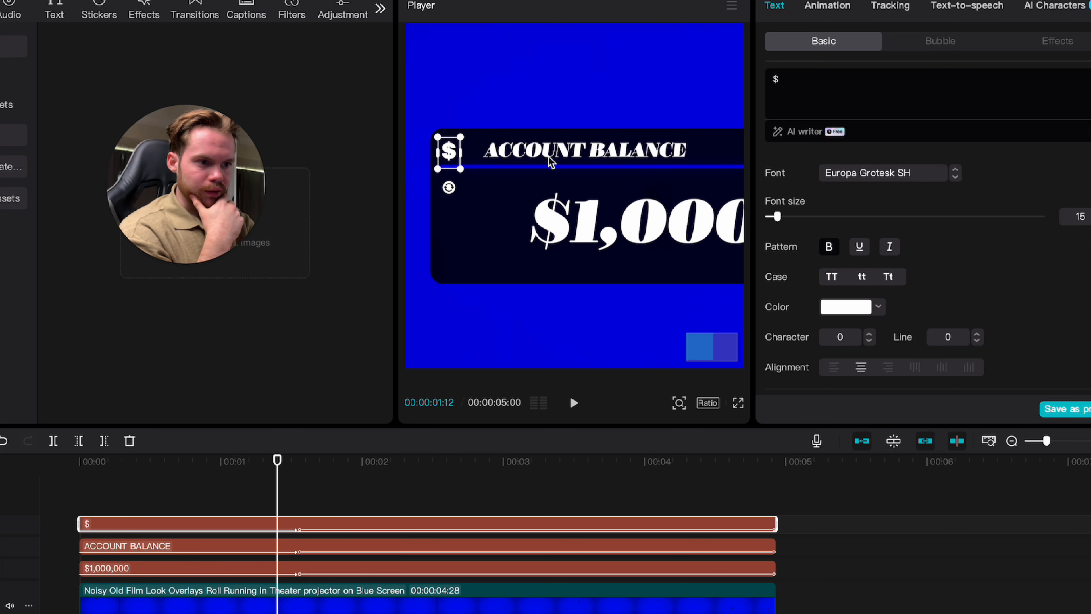
{"action": "left_click", "coordinate": [550, 161]}
{"action": "mouse_move", "coordinate": [548, 156]}
{"action": "left_mouse_down"}
{"action": "mouse_move", "coordinate": [530, 157]}
{"action": "mouse_move", "coordinate": [549, 155]}
{"action": "left_mouse_up"}
Recolor the small $ symbol by sampling the blue background, giving it the hex color 0000E0
{"action": "left_click", "coordinate": [452, 153]}
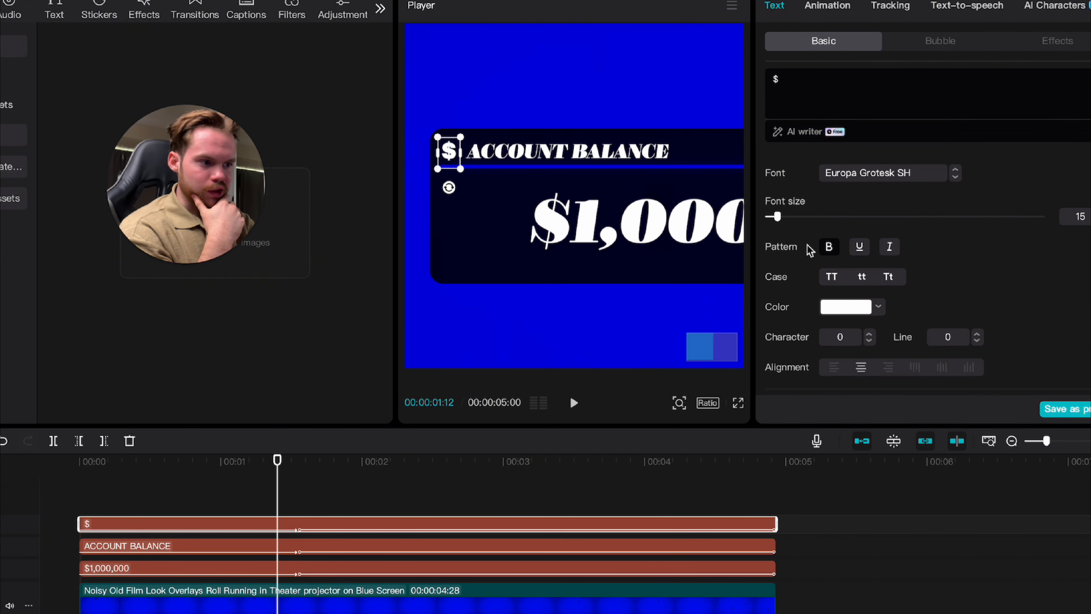
{"action": "left_click", "coordinate": [879, 307]}
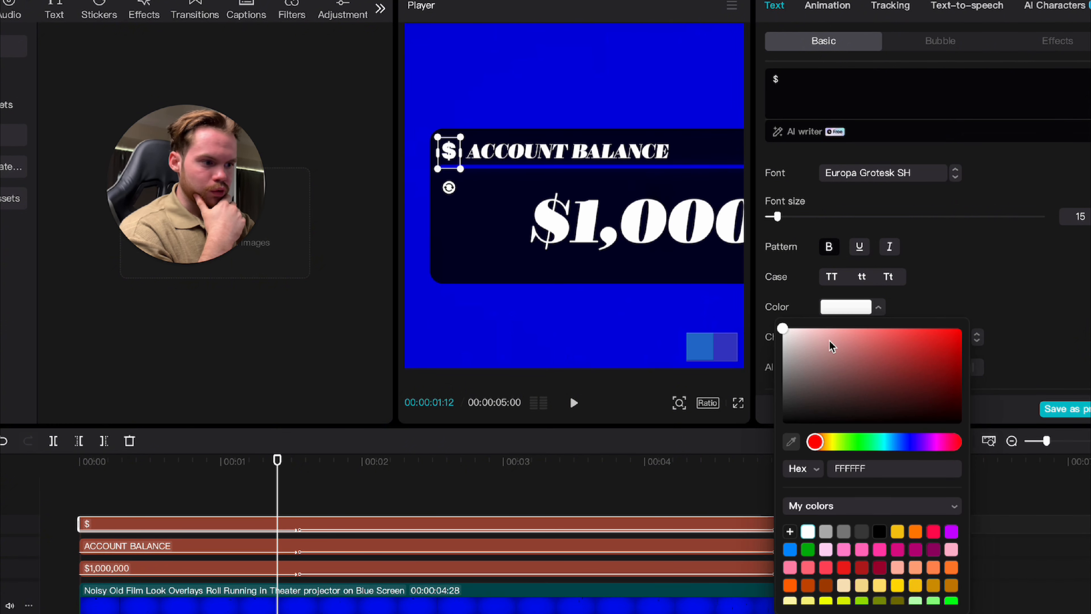
{"action": "left_click", "coordinate": [792, 443]}
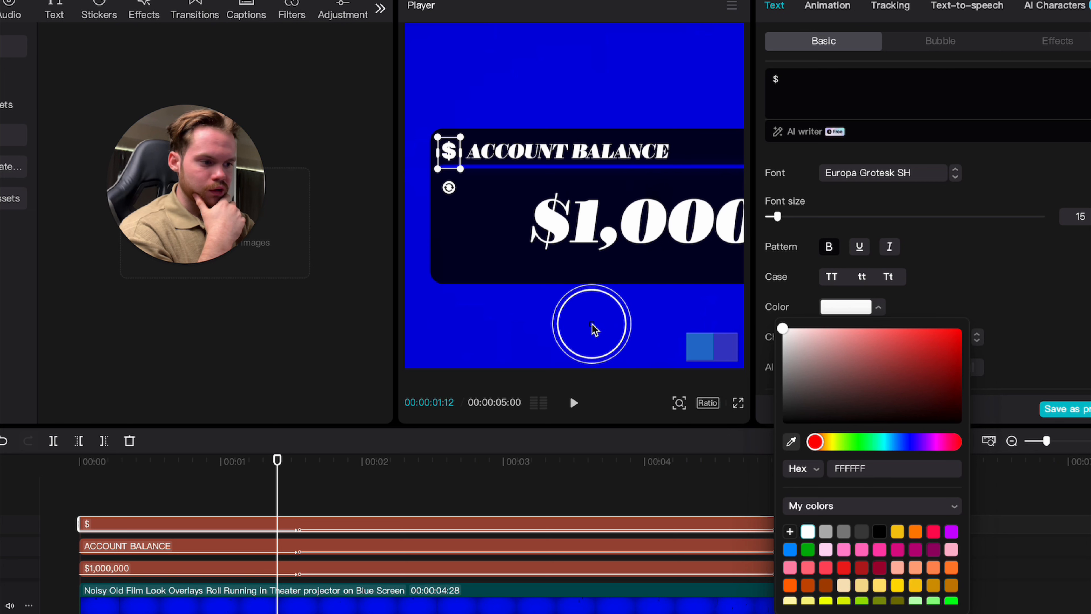
{"action": "left_click", "coordinate": [593, 330]}
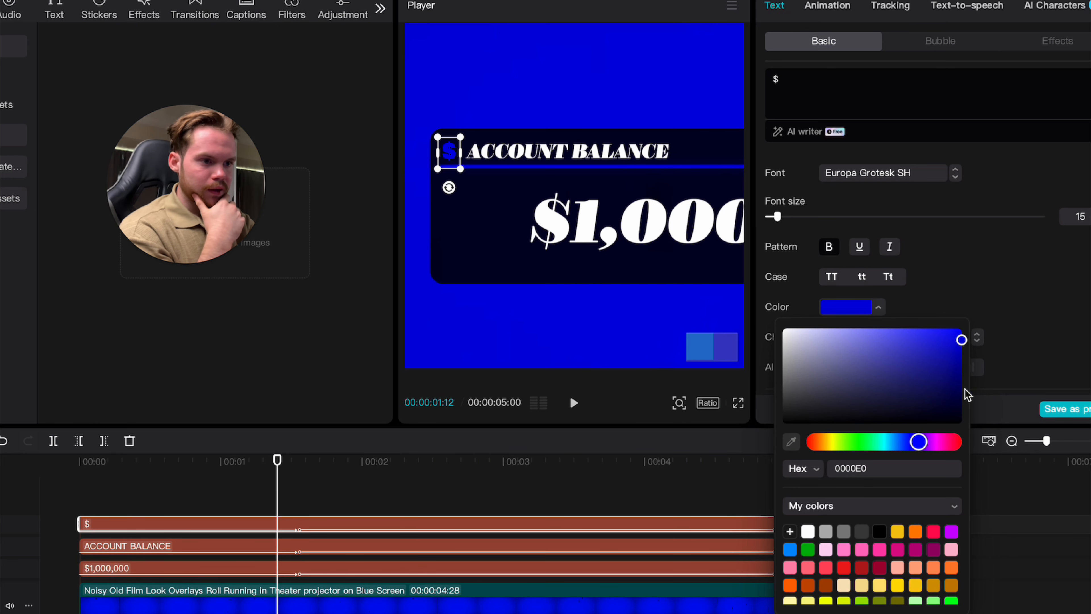
Play the composition to check the blue $ symbol alongside the animated texts
{"action": "left_click_drag", "start_coordinate": [278, 460], "coordinate": [80, 460]}
{"action": "key", "text": "space"}
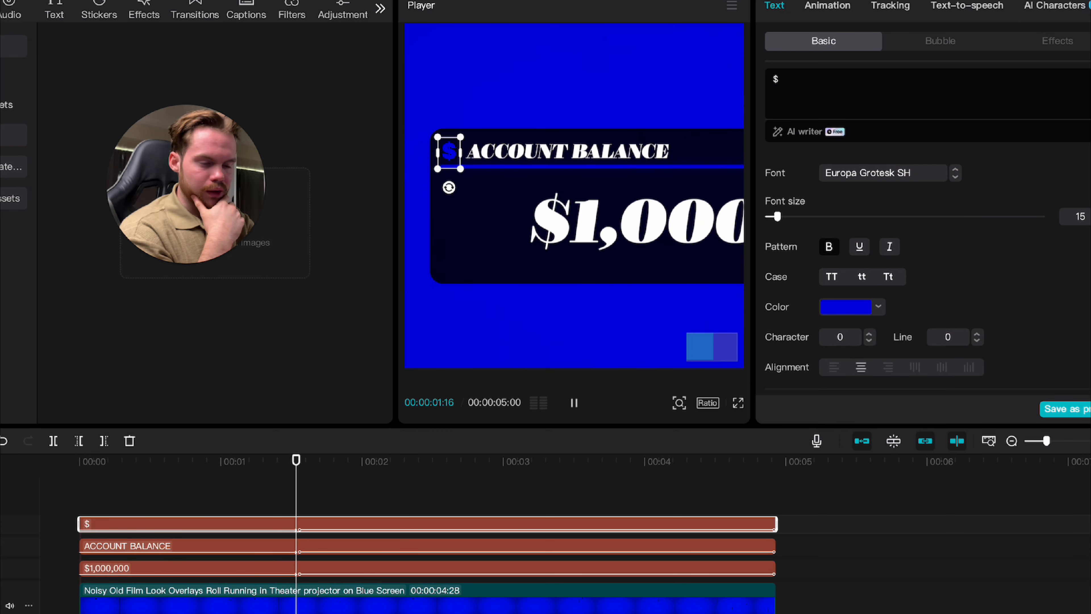
{"action": "key", "text": "space"}
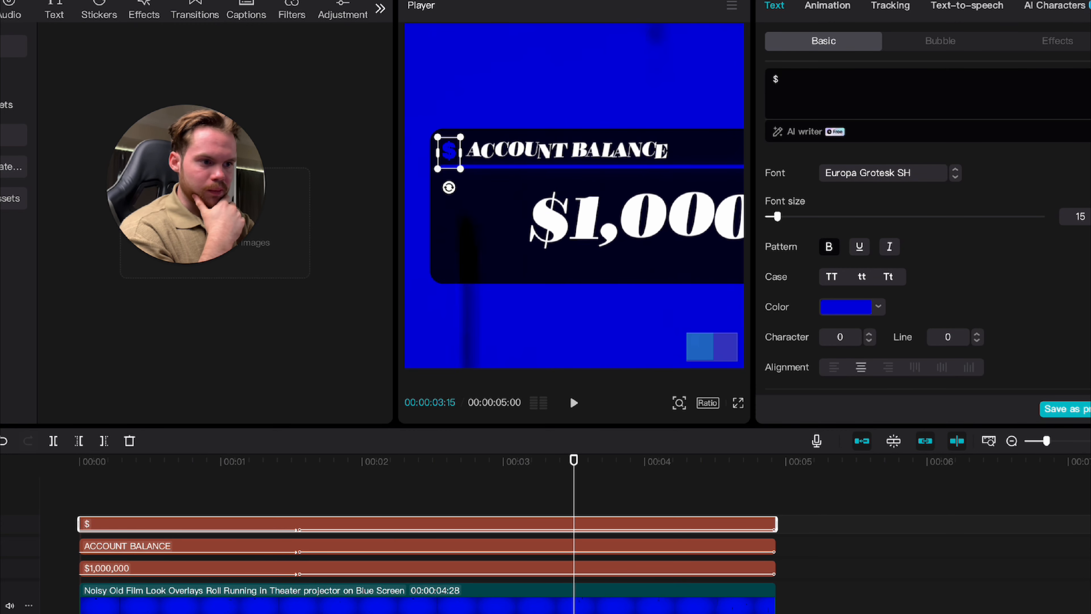
{"action": "scroll", "coordinate": [683, 155], "scroll_direction": "down", "scroll_amount": 3}
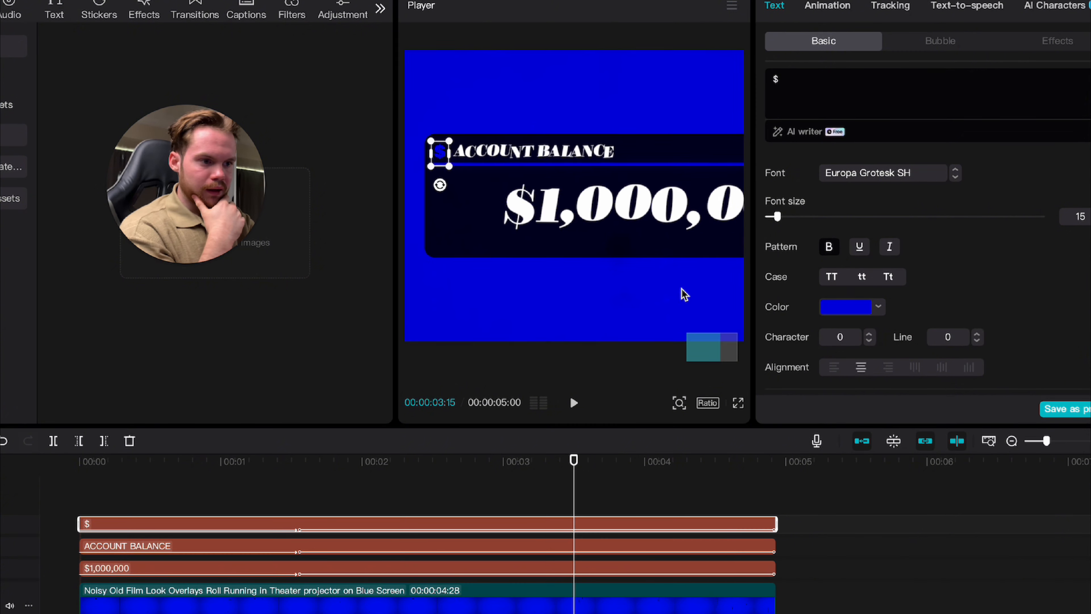
Scale the $1,000,000 text down slightly and center it horizontally inside the dark bar
{"action": "scroll", "coordinate": [681, 293], "scroll_direction": "down", "scroll_amount": 5}
{"action": "left_click", "coordinate": [624, 219]}
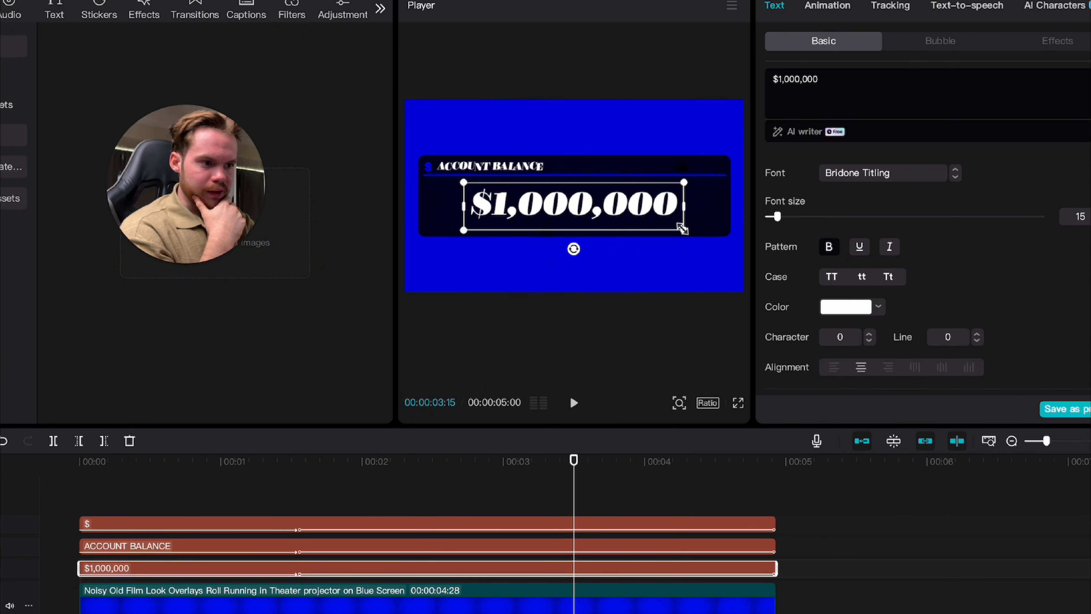
{"action": "left_click_drag", "start_coordinate": [684, 229], "coordinate": [622, 220]}
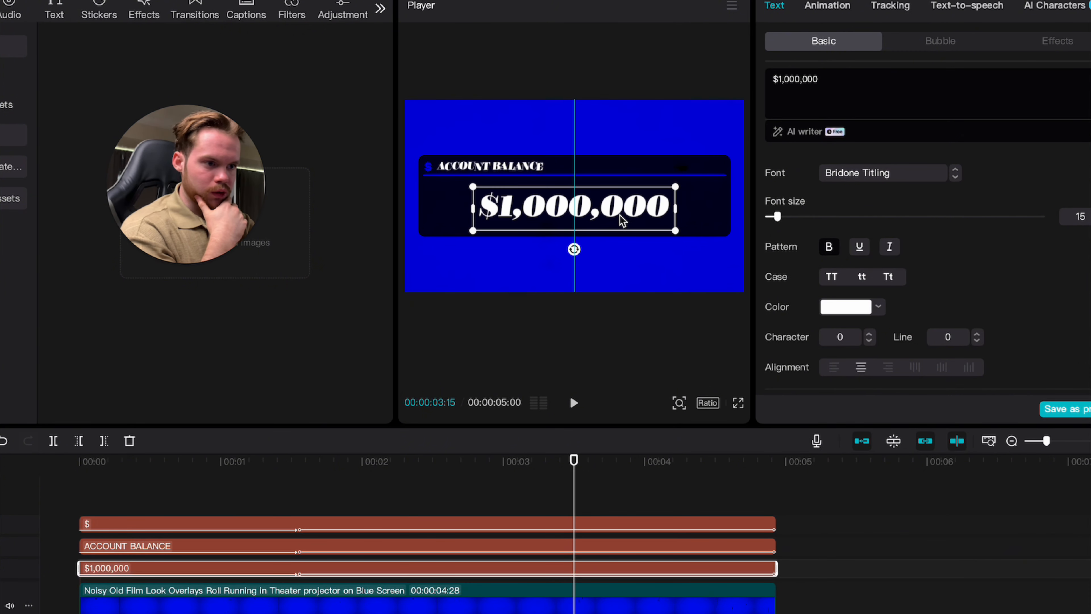
{"action": "left_click", "coordinate": [672, 73]}
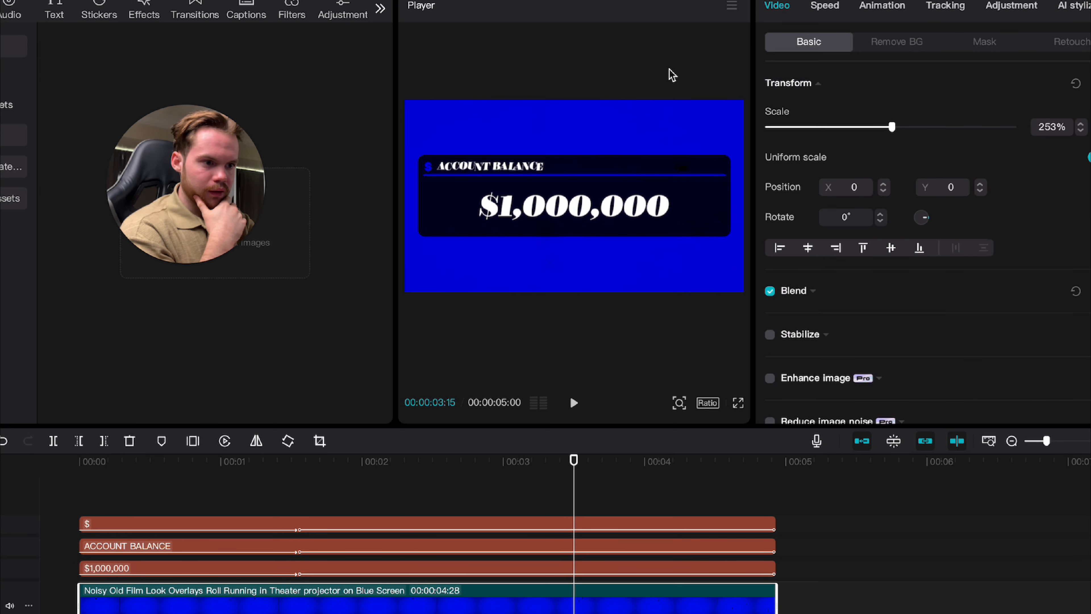
Play the composition from the start to check the resized $1,000,000 text and its animation
{"action": "left_click_drag", "start_coordinate": [574, 464], "coordinate": [3, 459]}
{"action": "key", "text": "space"}
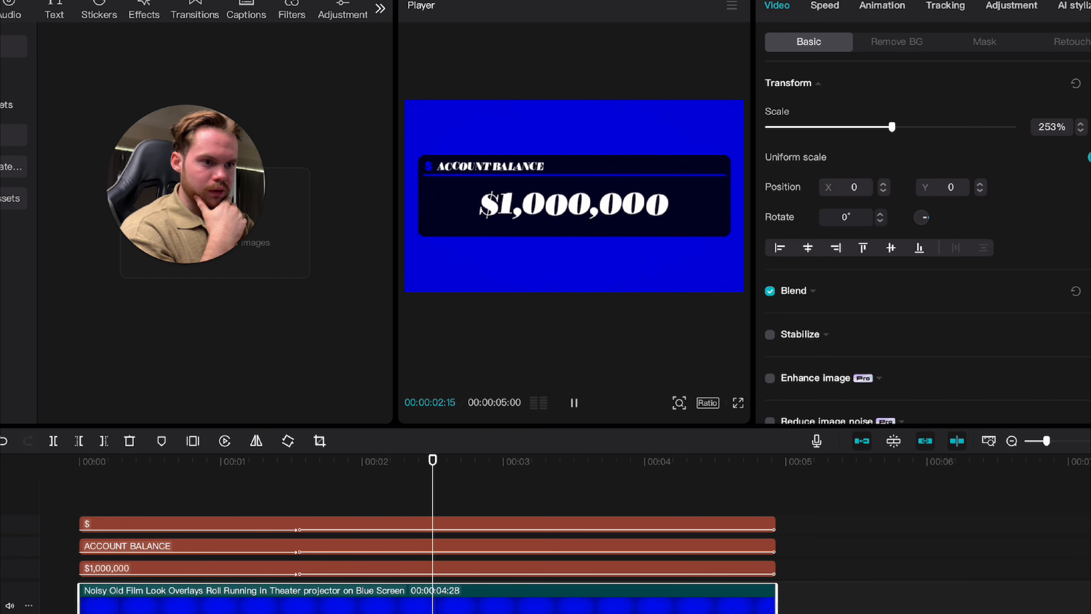
{"action": "key", "text": "space"}
{"action": "key", "text": "space"}
{"action": "key", "text": "space"}
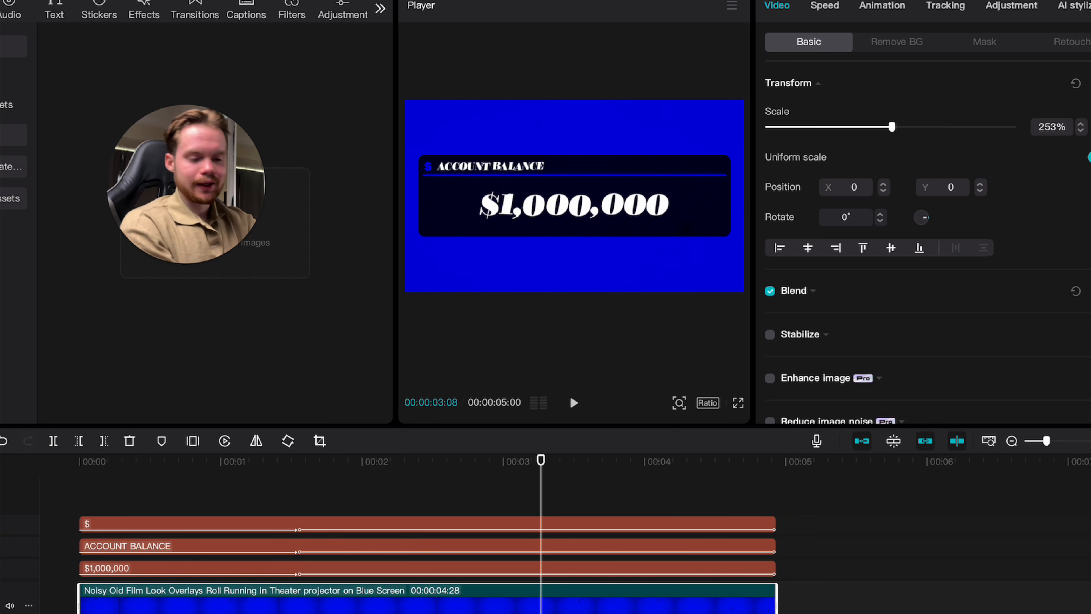
Place a copy of the white clip above the text layers from the start, trimmed to 00:00:04:28 to end with them
{"action": "left_click_drag", "start_coordinate": [542, 486], "coordinate": [34, 498]}
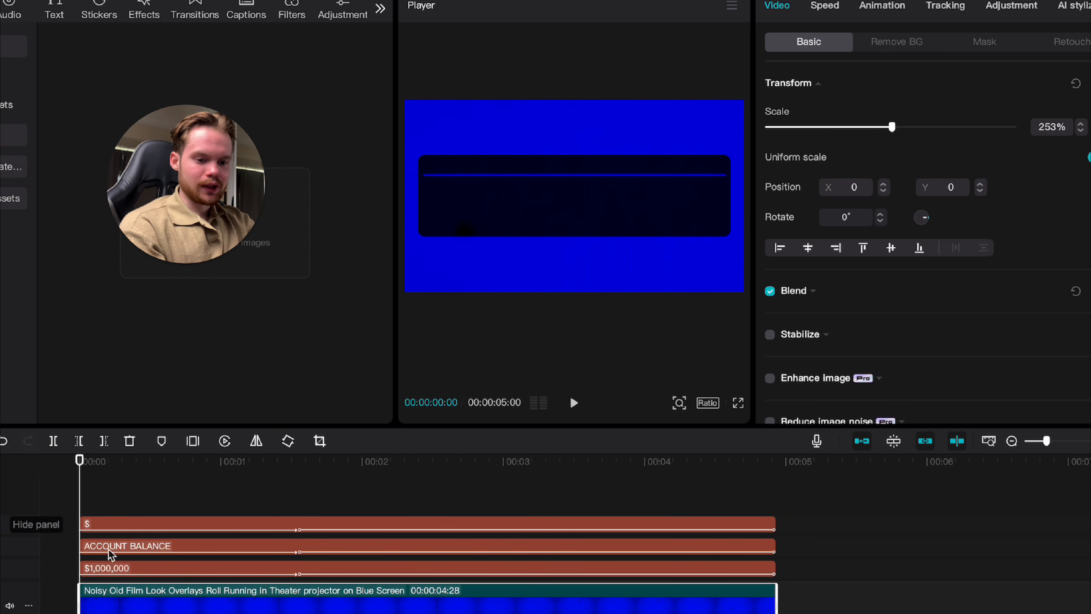
{"action": "left_click", "coordinate": [184, 613]}
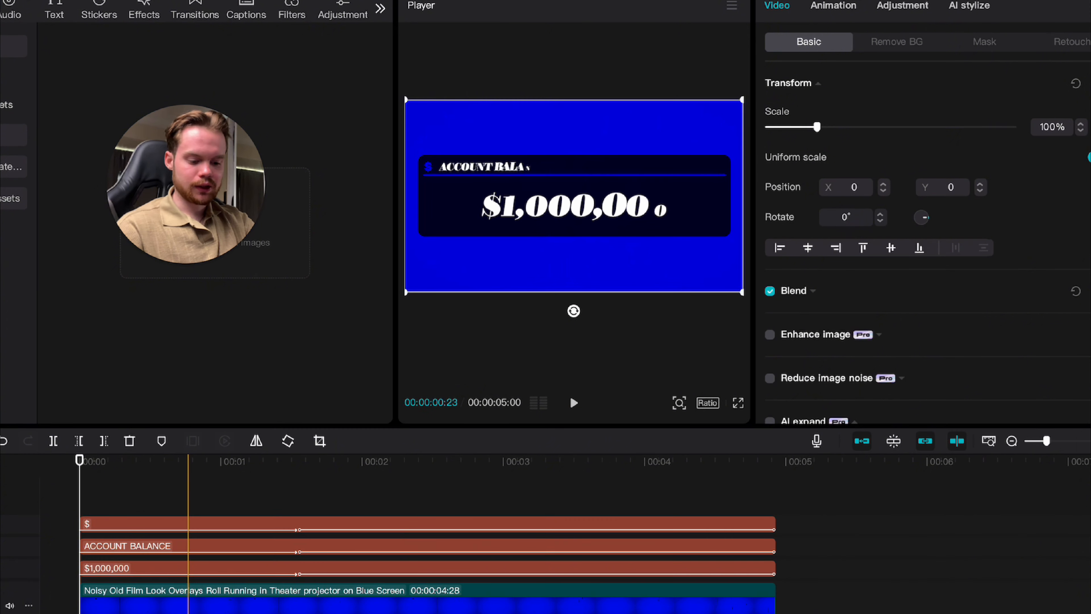
{"action": "left_click_drag", "start_coordinate": [188, 610], "coordinate": [175, 467]}
{"action": "left_click_drag", "start_coordinate": [786, 537], "coordinate": [776, 537]}
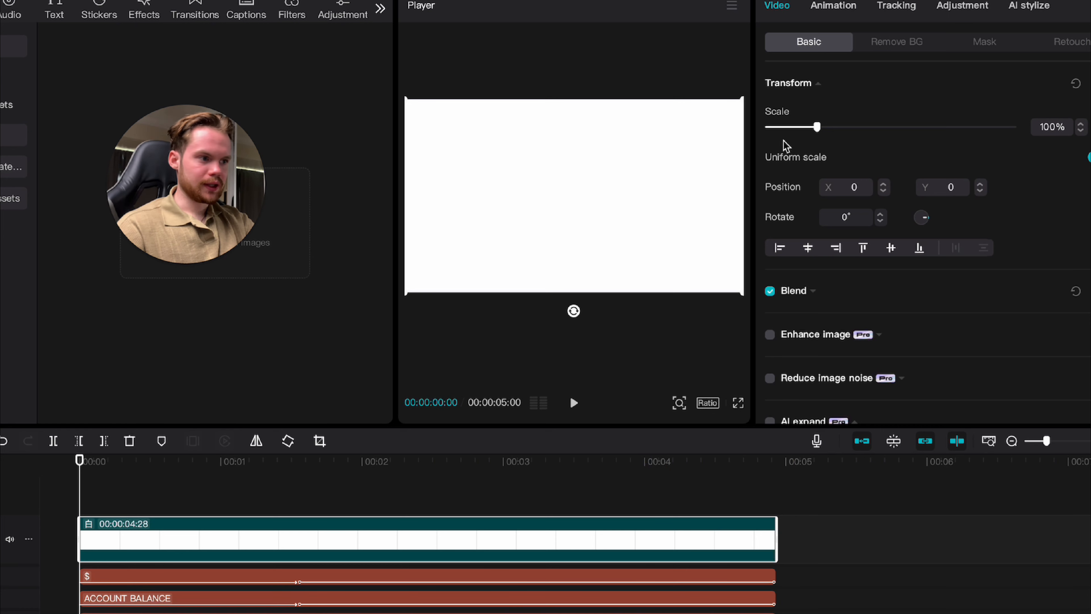
Apply a Mirror mask to the top white clip with size 5 and feather 17
{"action": "left_click", "coordinate": [986, 41]}
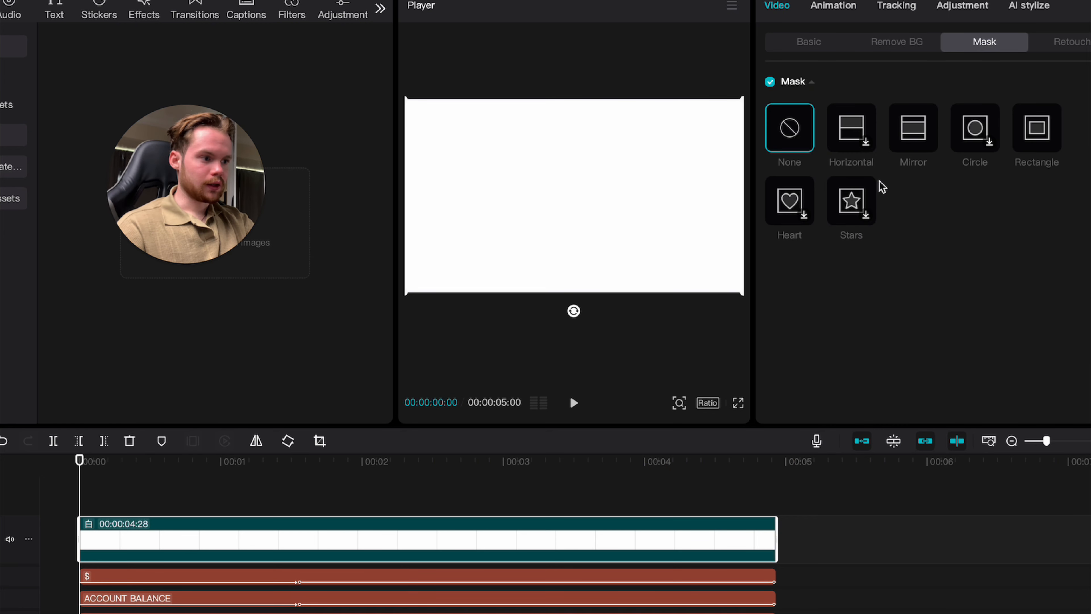
{"action": "left_click", "coordinate": [909, 135]}
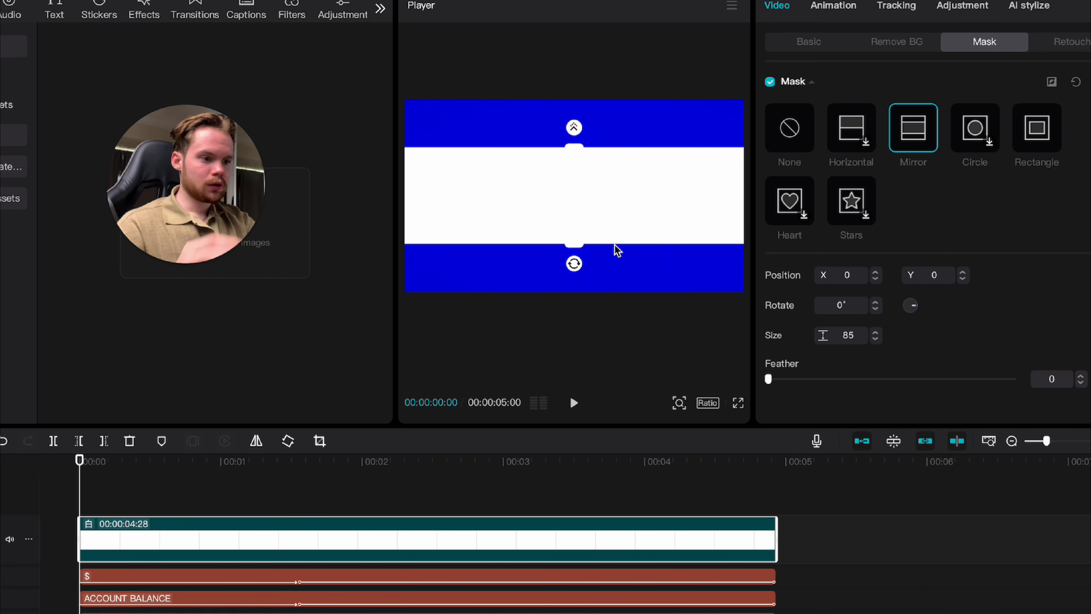
{"action": "left_click_drag", "start_coordinate": [578, 248], "coordinate": [576, 202]}
{"action": "left_click_drag", "start_coordinate": [768, 378], "coordinate": [805, 379]}
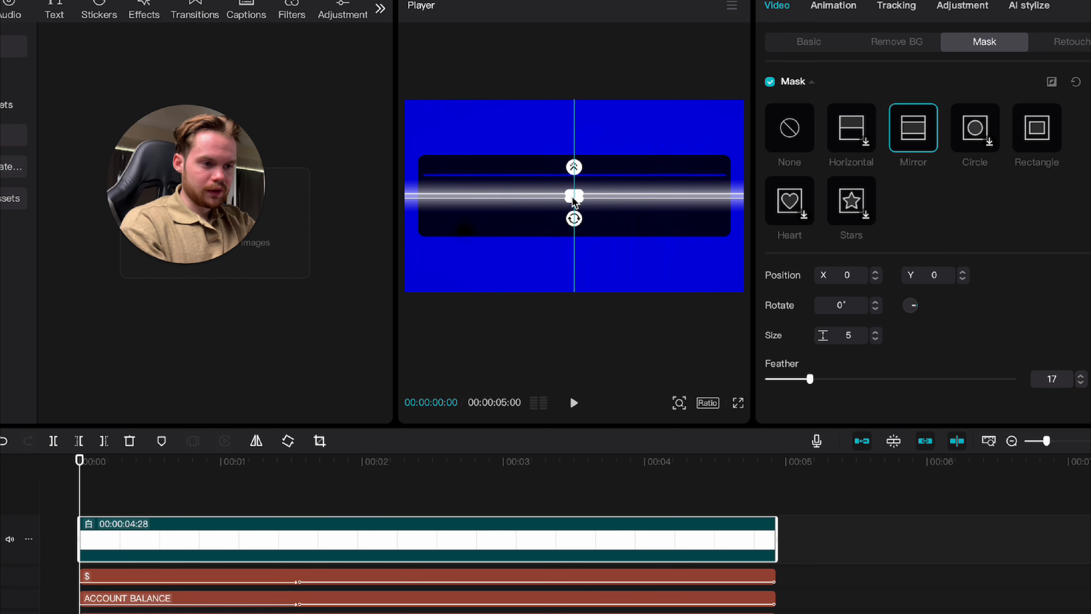
Rotate the mirror mask to -45° and move the white clip so the diagonal streak crosses the frame's lower-right corner
{"action": "left_click_drag", "start_coordinate": [574, 218], "coordinate": [608, 220]}
{"action": "left_click_drag", "start_coordinate": [589, 176], "coordinate": [733, 238]}
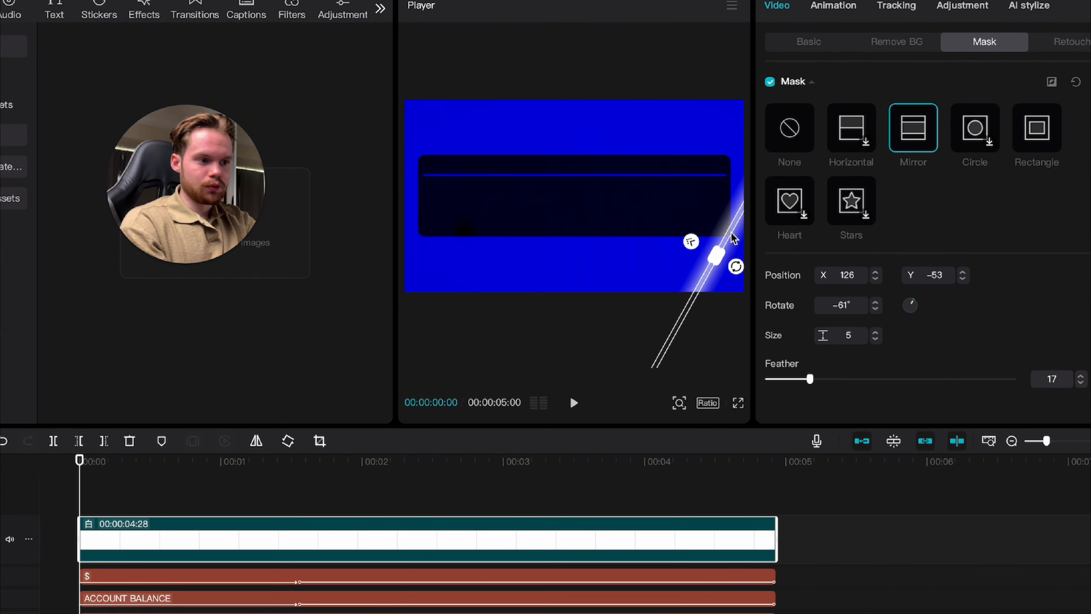
{"action": "left_click_drag", "start_coordinate": [733, 237], "coordinate": [826, 328]}
{"action": "left_click_drag", "start_coordinate": [740, 297], "coordinate": [726, 298]}
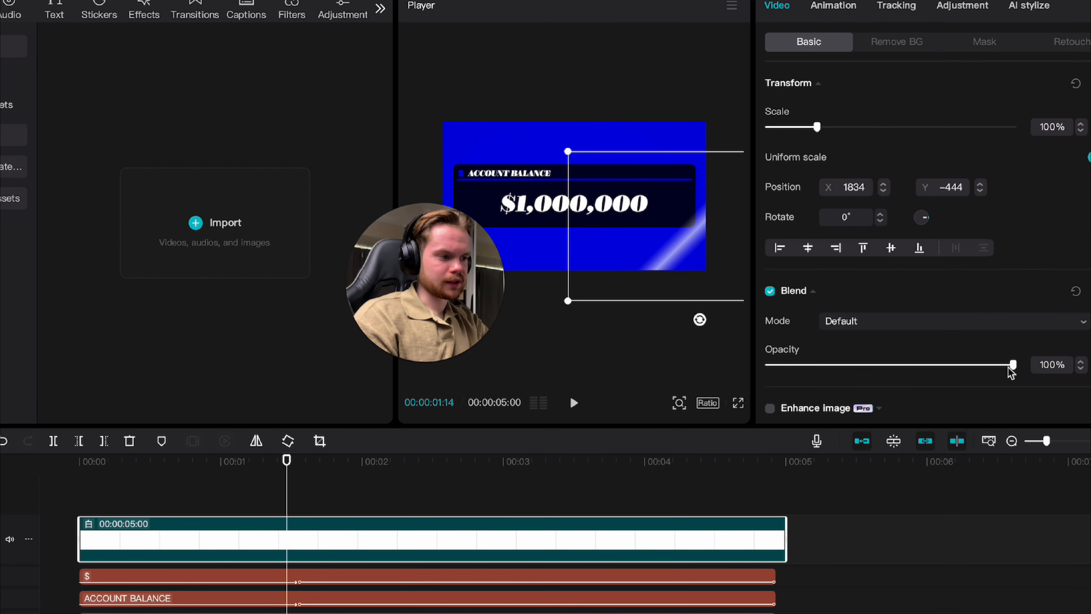
Lower the white streak's opacity to 21% and soften its mirror mask to feather 35 and size 16
{"action": "left_click_drag", "start_coordinate": [1009, 369], "coordinate": [819, 370]}
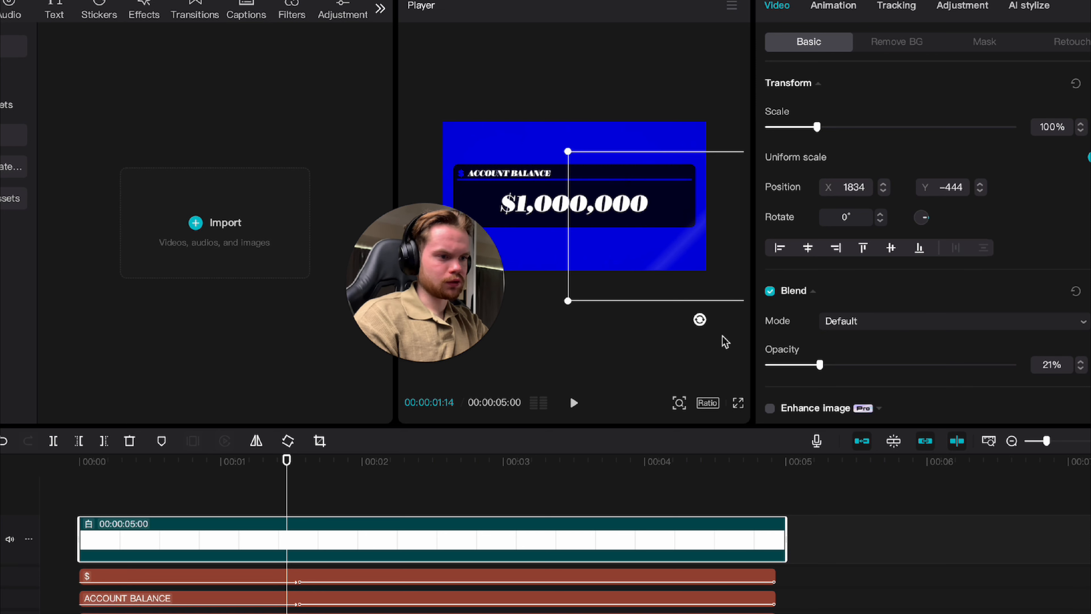
{"action": "left_click_drag", "start_coordinate": [287, 462], "coordinate": [767, 485]}
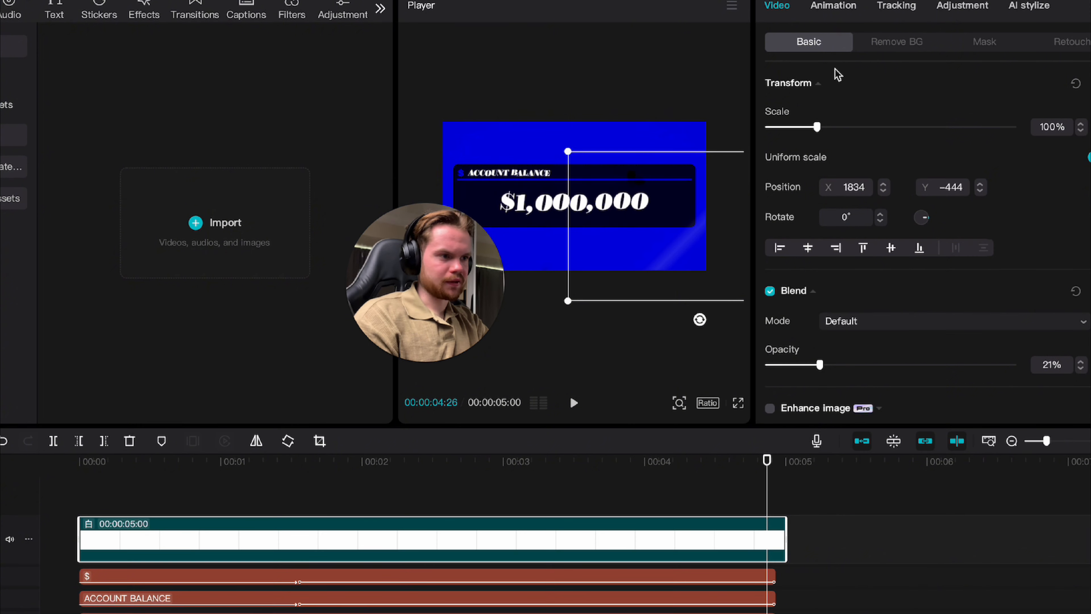
{"action": "left_click", "coordinate": [985, 43]}
{"action": "left_click_drag", "start_coordinate": [814, 385], "coordinate": [855, 384]}
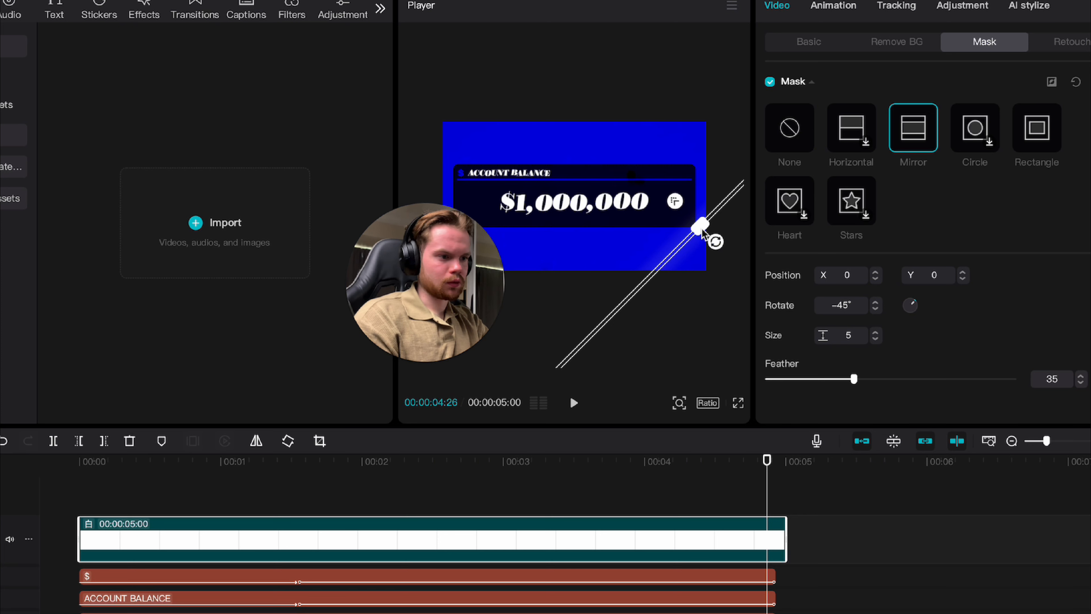
{"action": "left_click_drag", "start_coordinate": [704, 231], "coordinate": [708, 237]}
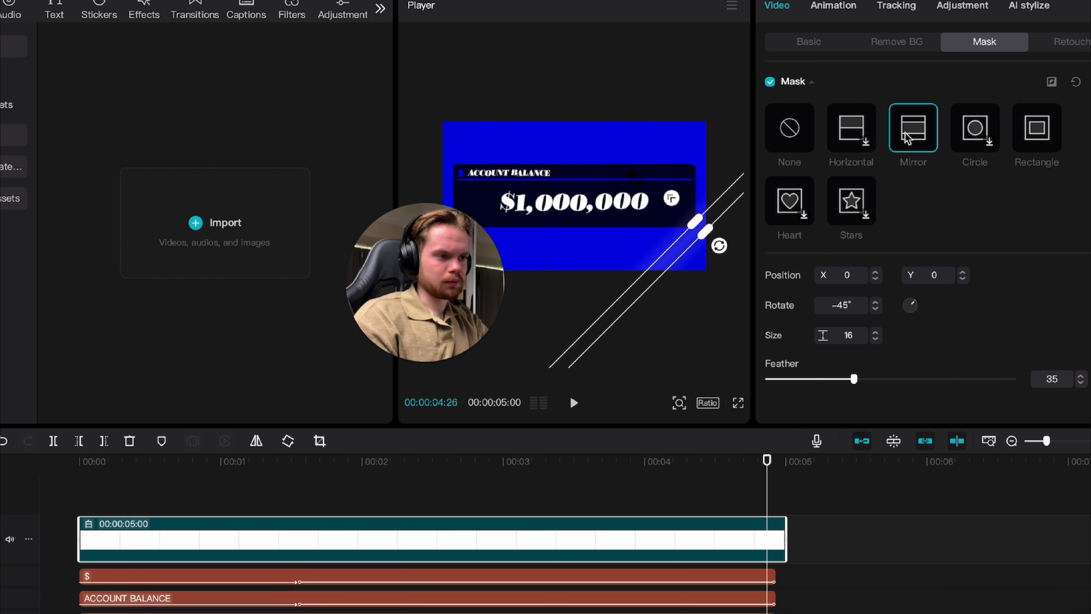
Keyframe the streak's position at X 2048, Y -685 at 00:00:04:26 and X -1718, Y 1260 at 00:00:00:14
{"action": "left_click", "coordinate": [814, 46]}
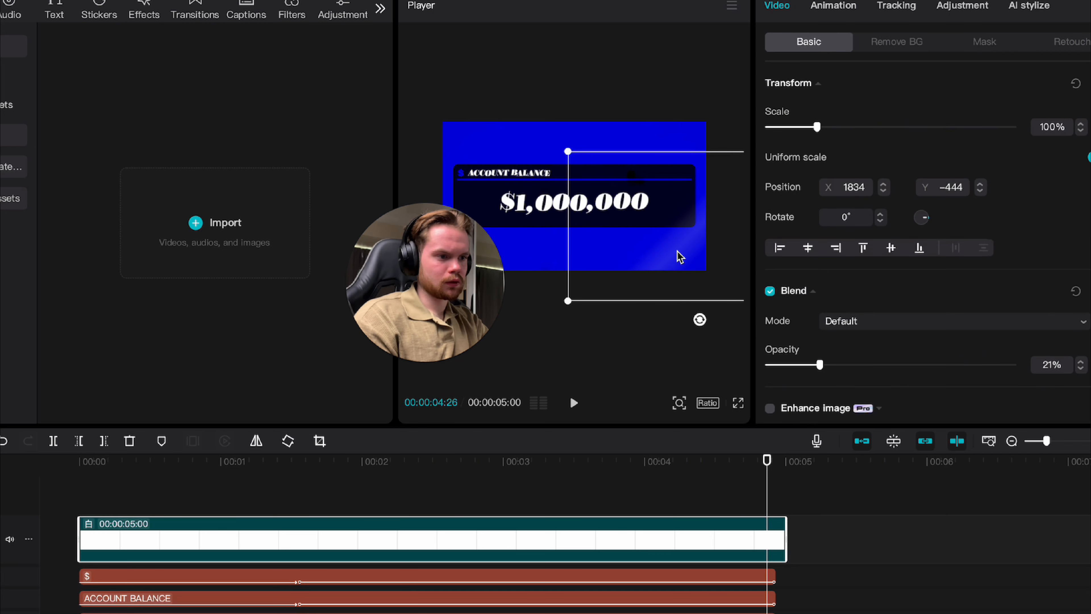
{"action": "left_click_drag", "start_coordinate": [648, 263], "coordinate": [671, 279]}
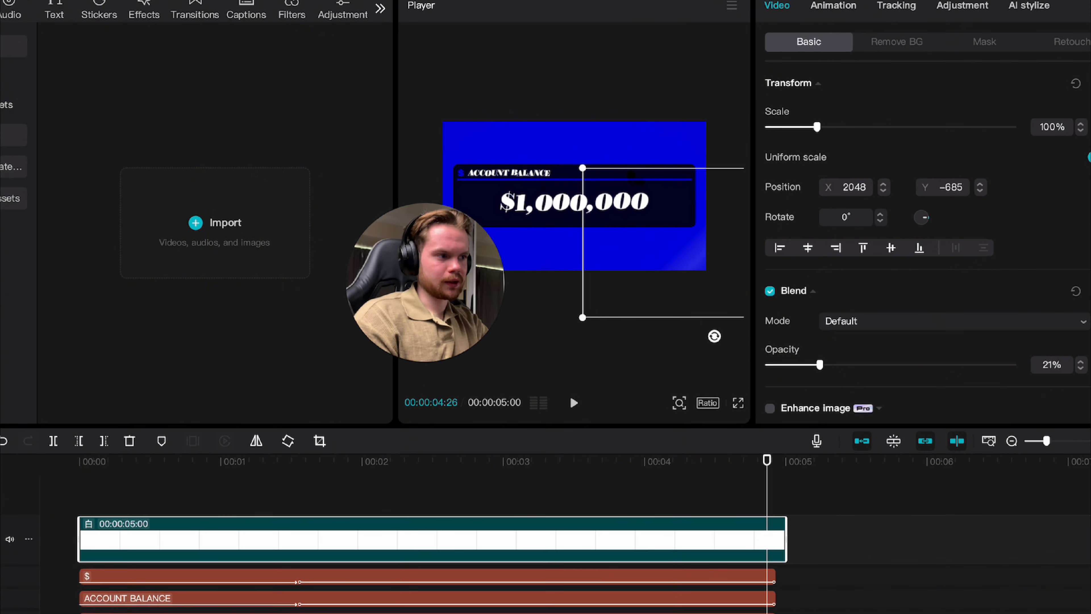
{"action": "left_click", "coordinate": [1090, 83]}
{"action": "left_click_drag", "start_coordinate": [767, 459], "coordinate": [144, 492]}
{"action": "left_click_drag", "start_coordinate": [711, 275], "coordinate": [450, 139]}
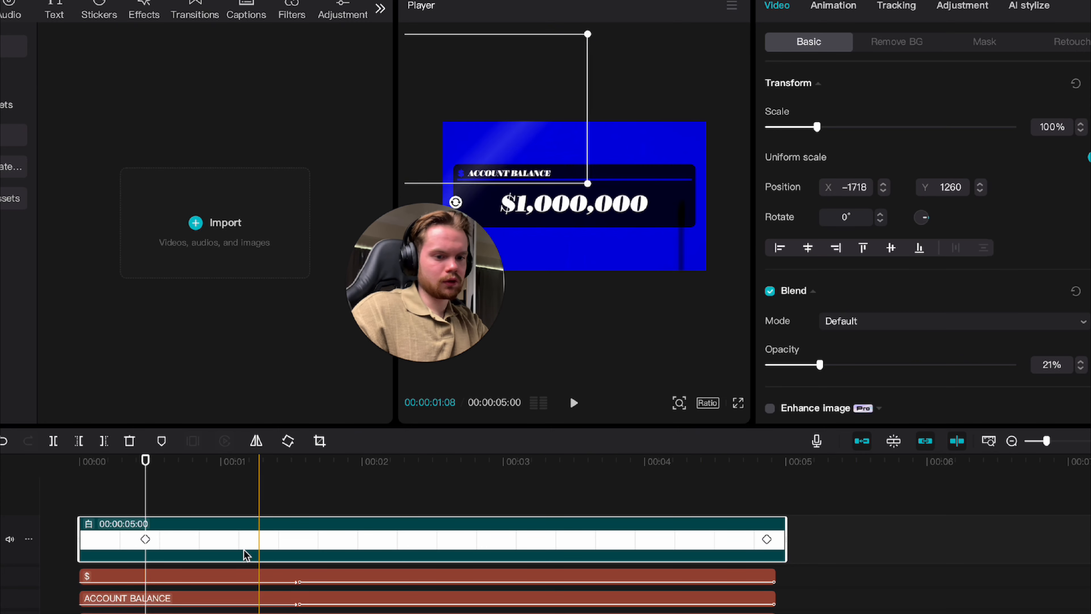
Play the composition to check the streak sweeping diagonally across the frame
{"action": "key", "text": "space"}
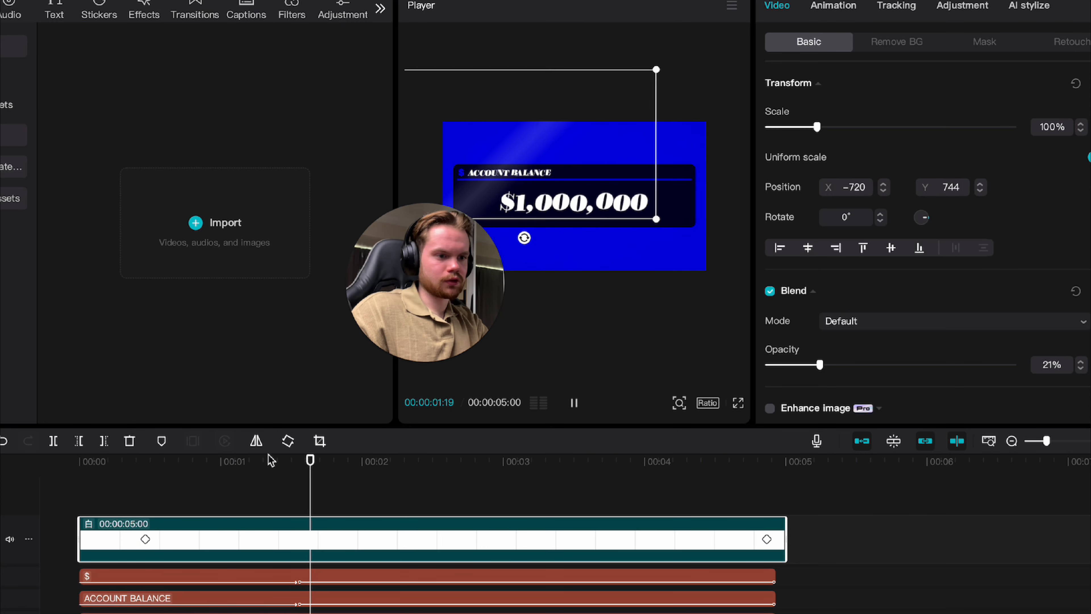
{"action": "left_click_drag", "start_coordinate": [421, 325], "coordinate": [205, 324]}
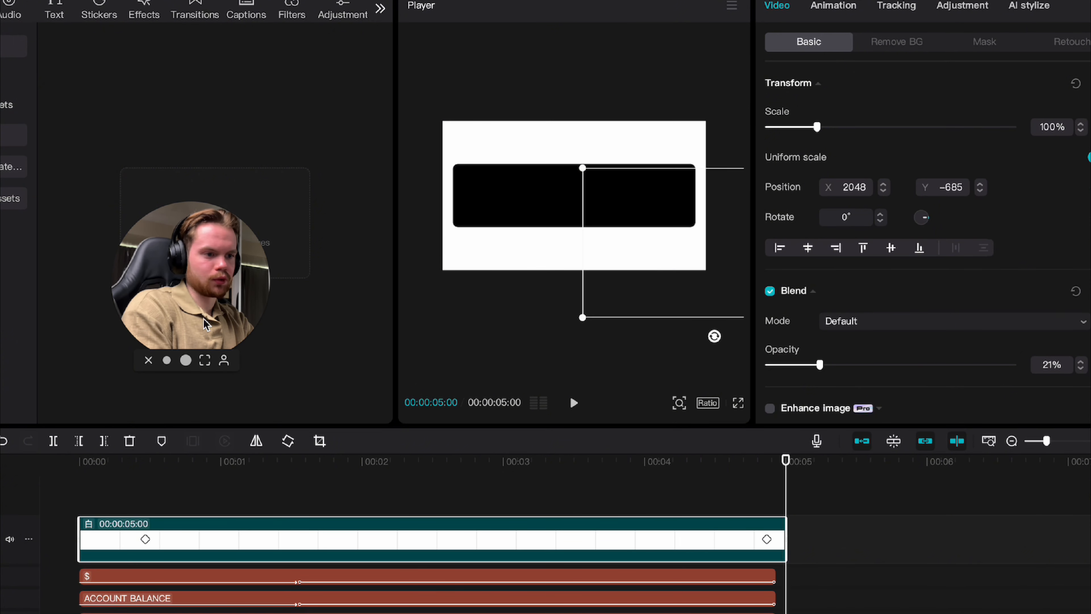
Show the streak's keyframe tracks and apply an ease-in curve to the final x position keyframe at 00:00:04:26
{"action": "left_click", "coordinate": [159, 486]}
{"action": "left_click", "coordinate": [237, 534]}
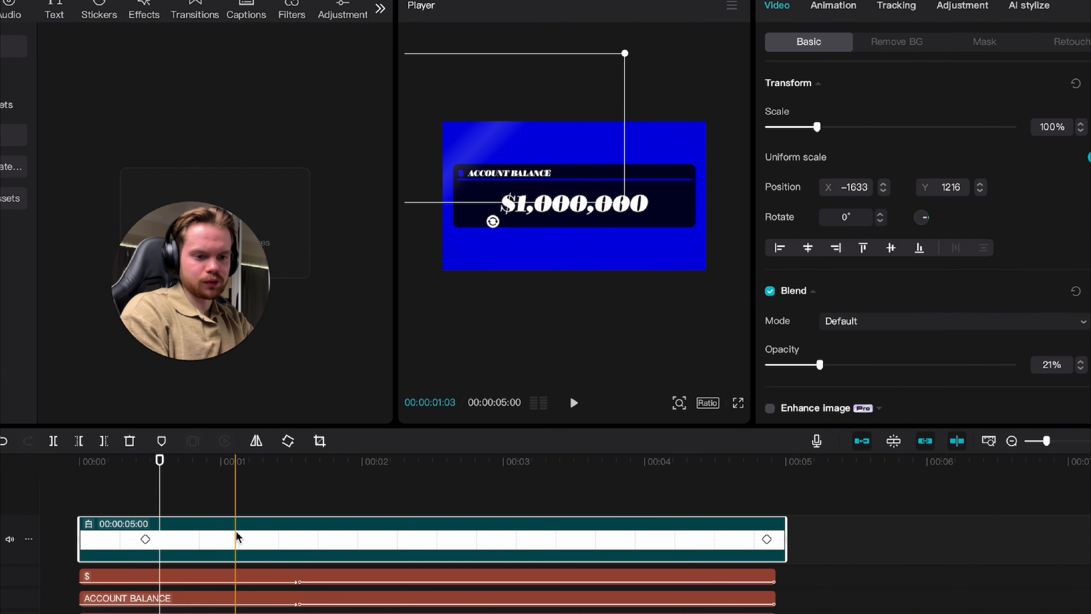
{"action": "right_click", "coordinate": [237, 537]}
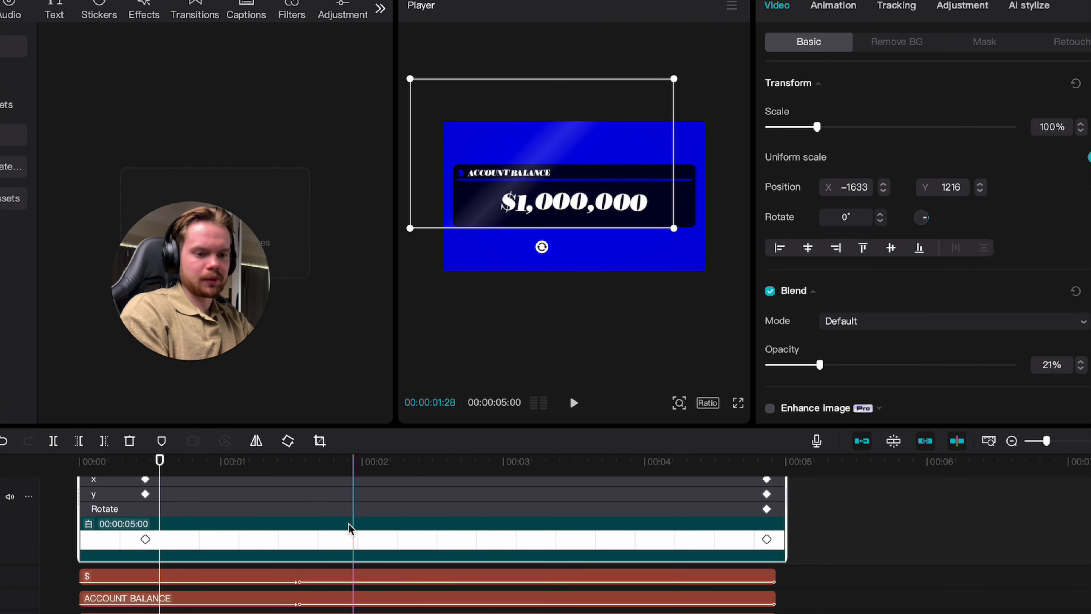
{"action": "scroll", "coordinate": [266, 525], "scroll_direction": "up", "scroll_amount": 3}
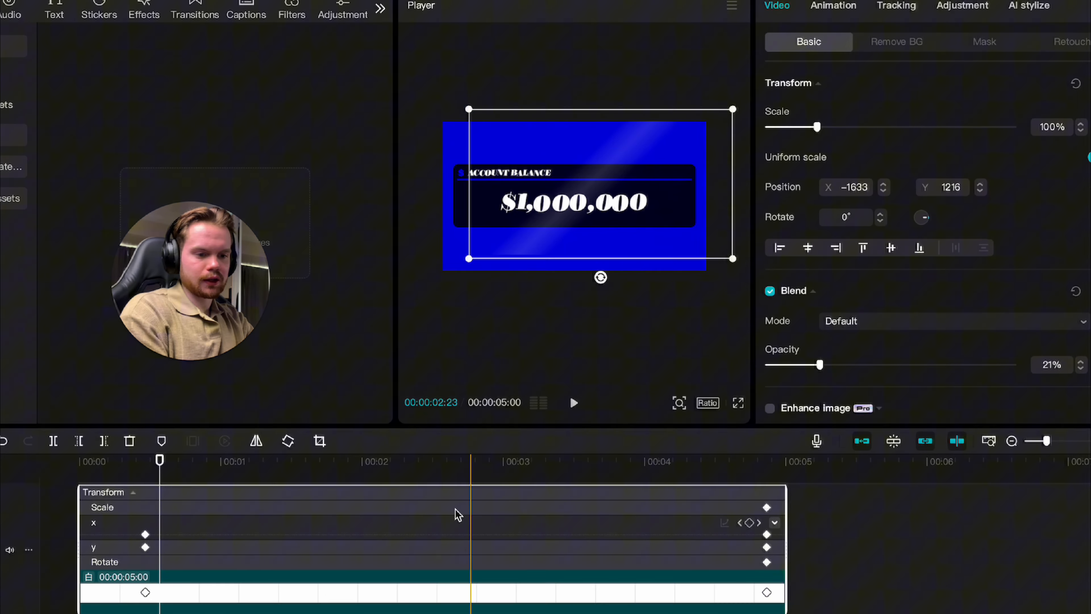
{"action": "left_click", "coordinate": [409, 523]}
{"action": "left_click", "coordinate": [761, 544]}
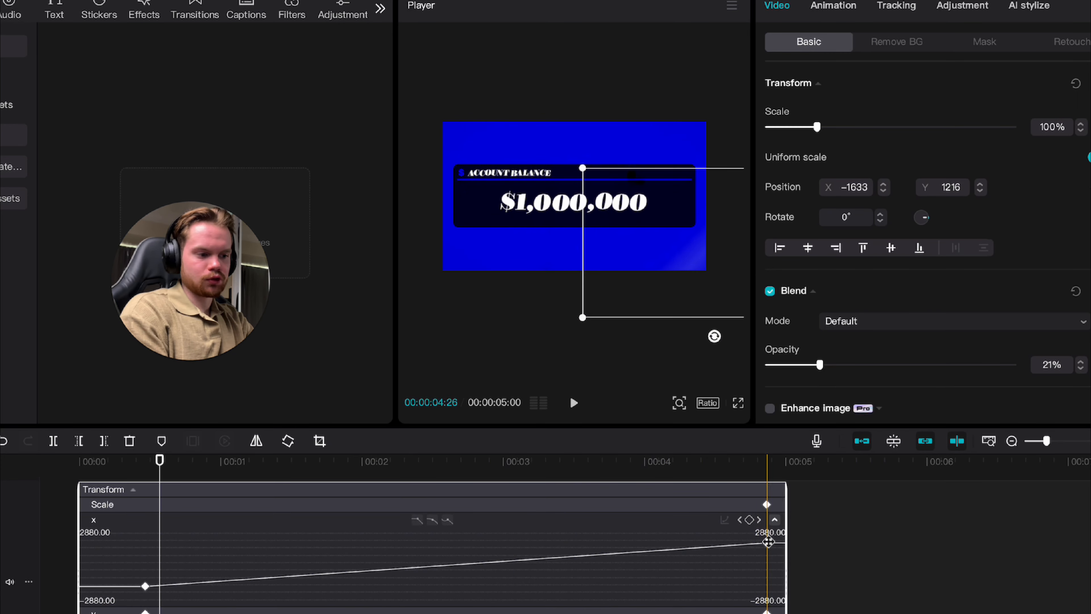
{"action": "left_click", "coordinate": [432, 521]}
Play the composition from the start to check the streak's eased movement
{"action": "left_click_drag", "start_coordinate": [159, 462], "coordinate": [35, 464]}
{"action": "key", "text": "space"}
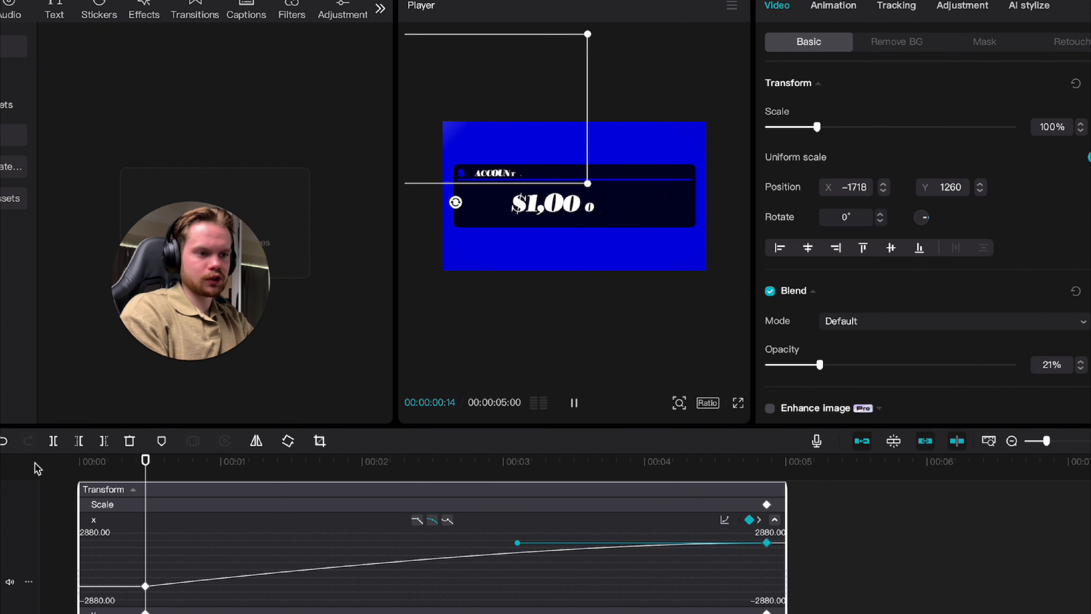
{"action": "key", "text": "space"}
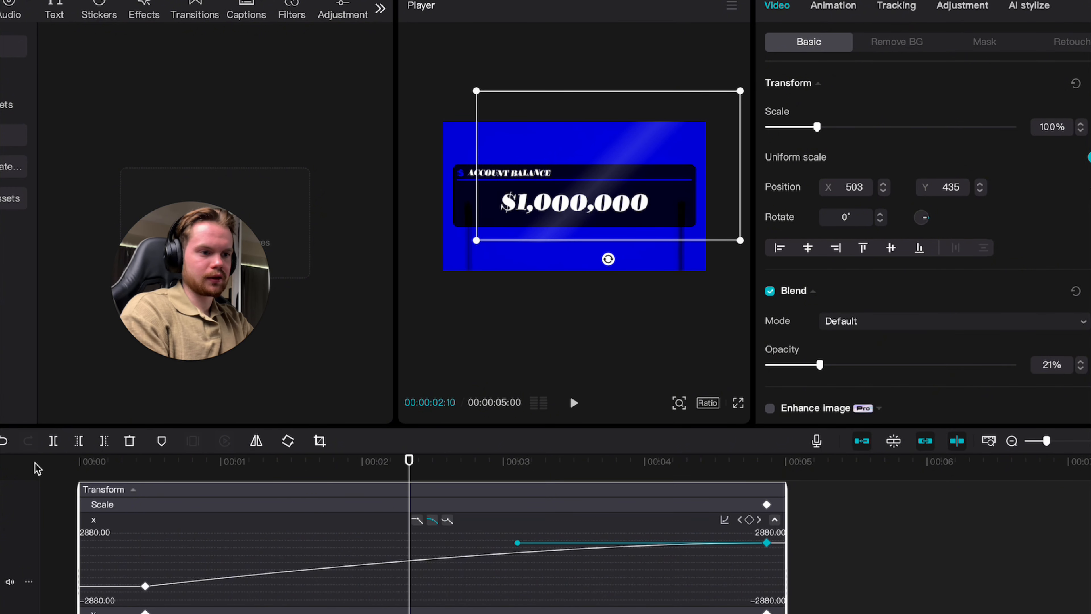
{"action": "left_click_drag", "start_coordinate": [476, 243], "coordinate": [449, 257]}
{"action": "left_click_drag", "start_coordinate": [409, 461], "coordinate": [11, 482]}
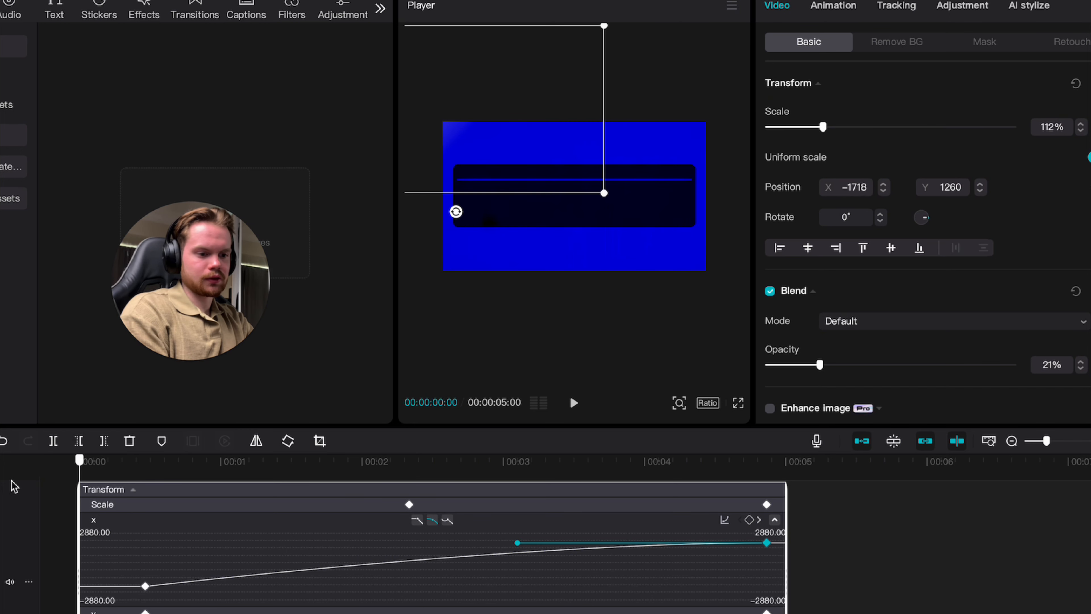
{"action": "key", "text": "space"}
{"action": "key", "text": "space"}
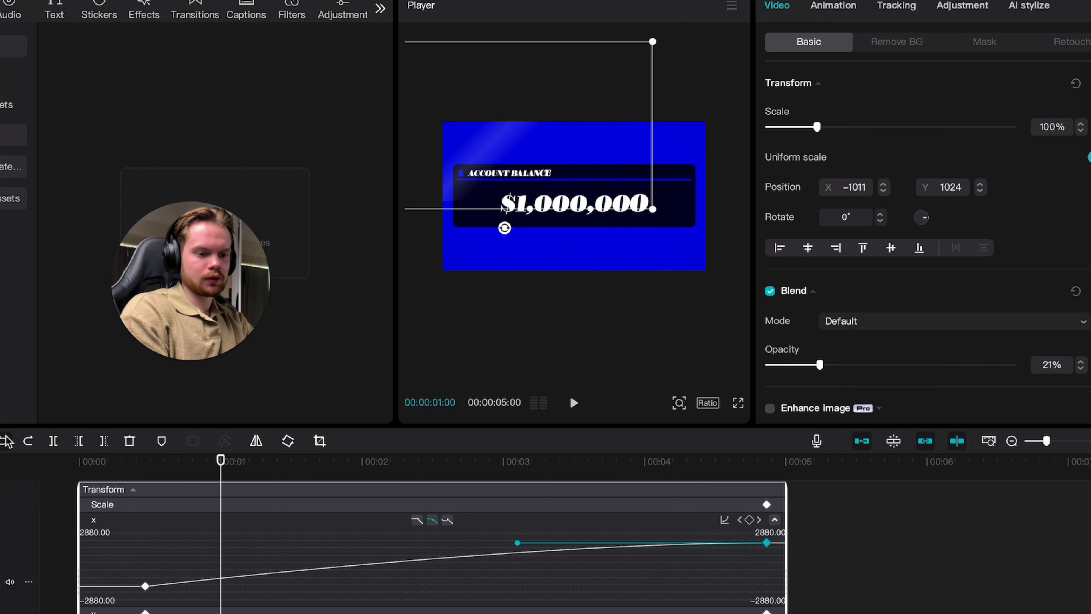
Scale the streak up to 117% at its first keyframe, 00:00:00:14
{"action": "left_click_drag", "start_coordinate": [220, 460], "coordinate": [145, 470]}
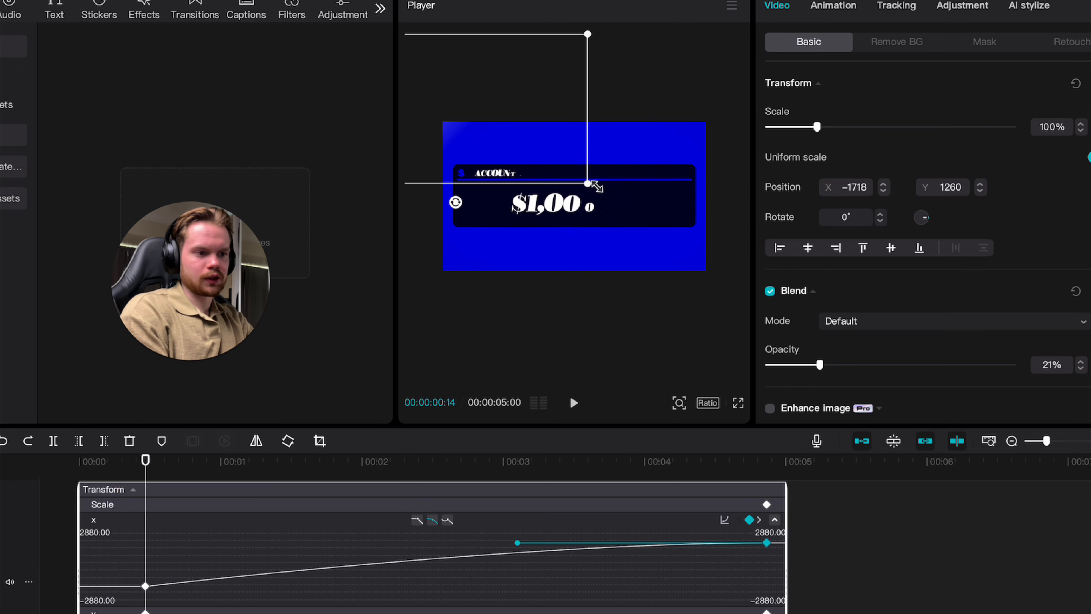
{"action": "left_click_drag", "start_coordinate": [597, 186], "coordinate": [635, 202]}
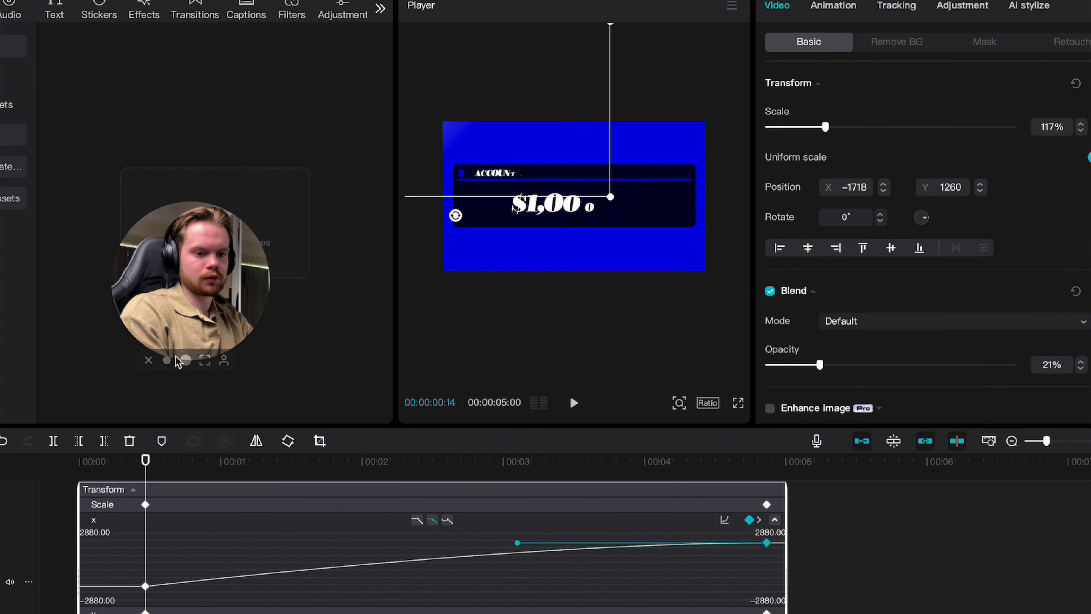
Play the composition from the start to check the enlarged streak, and return to its first keyframe at 00:00:00:14
{"action": "left_click_drag", "start_coordinate": [164, 461], "coordinate": [33, 457]}
{"action": "key", "text": "space"}
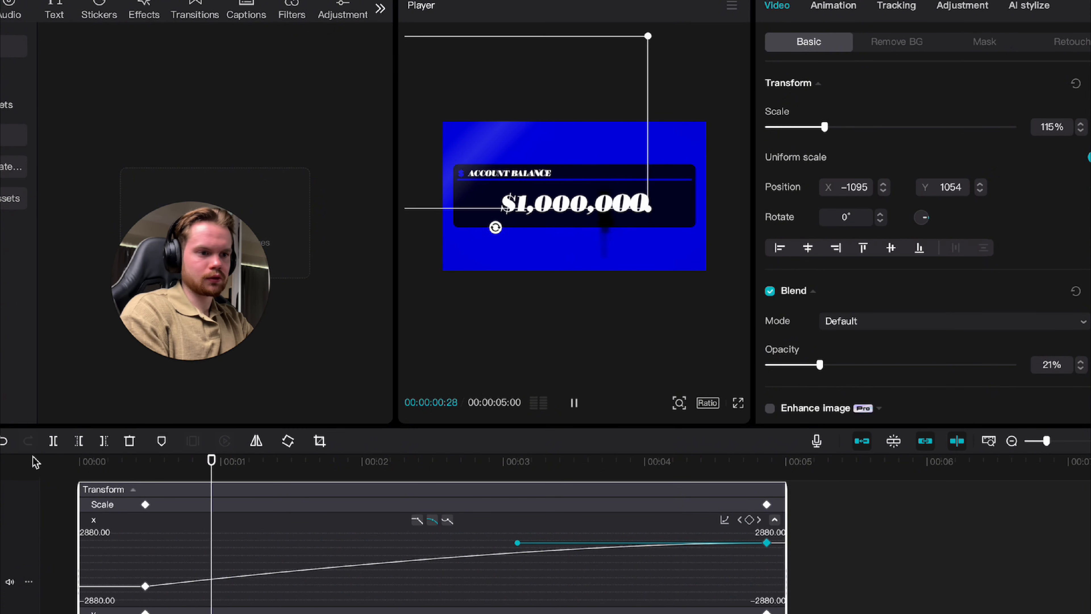
{"action": "key", "text": "space"}
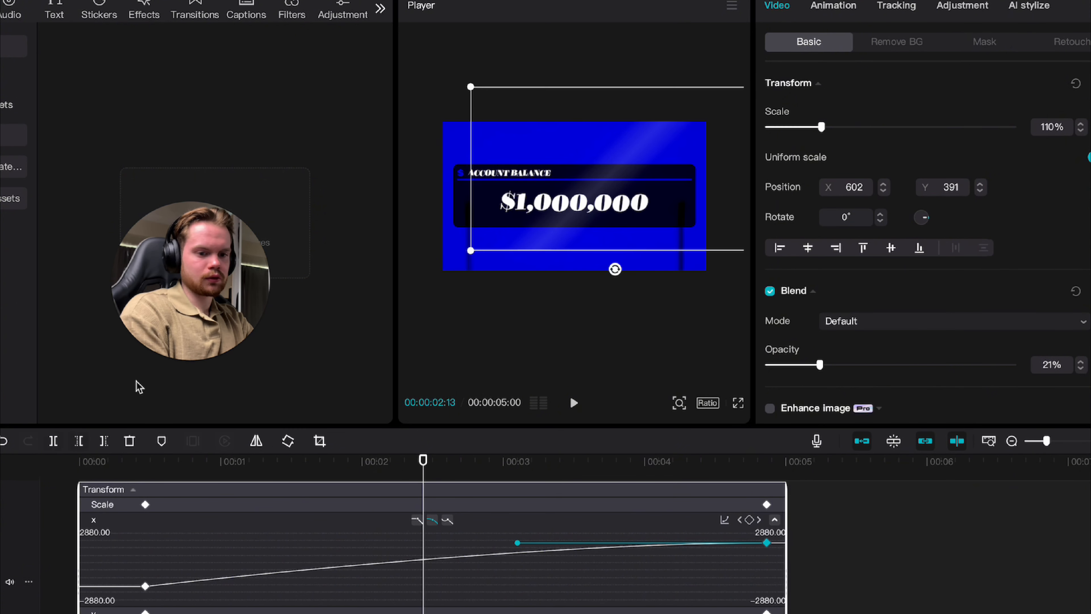
{"action": "left_click_drag", "start_coordinate": [327, 461], "coordinate": [147, 484]}
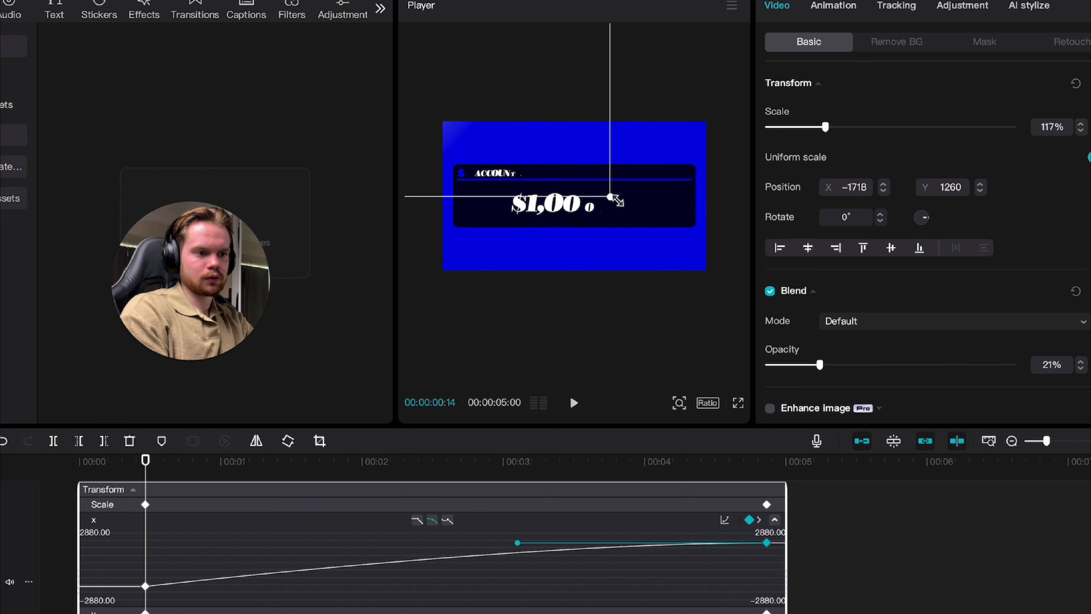
Scale the streak up to 133% at its first keyframe, 00:00:00:14, and play the composition from the start
{"action": "left_click_drag", "start_coordinate": [618, 200], "coordinate": [654, 212]}
{"action": "left_click_drag", "start_coordinate": [145, 464], "coordinate": [73, 458]}
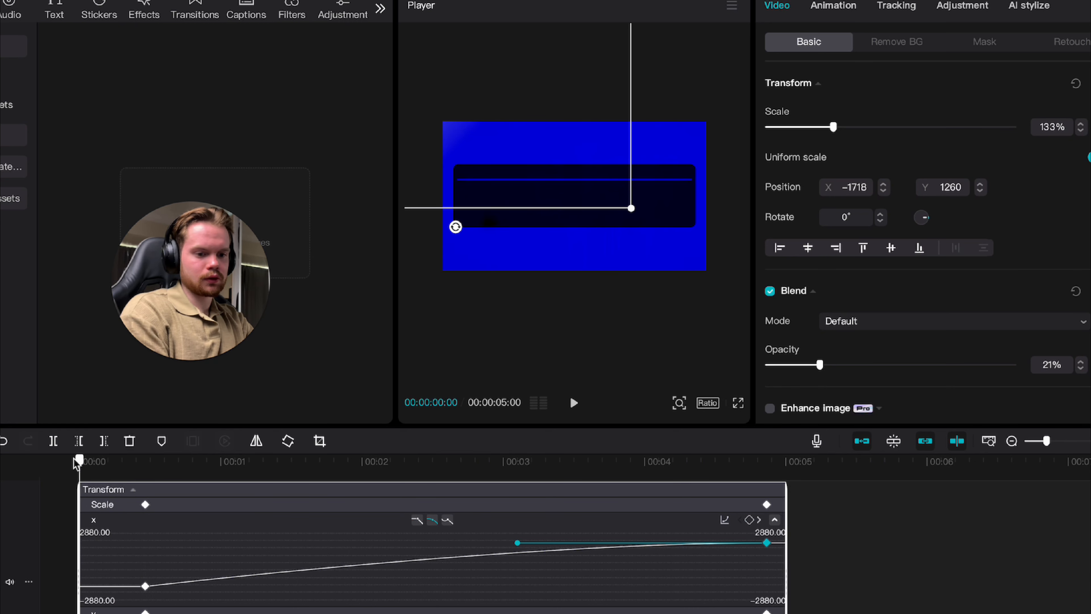
{"action": "key", "text": "space"}
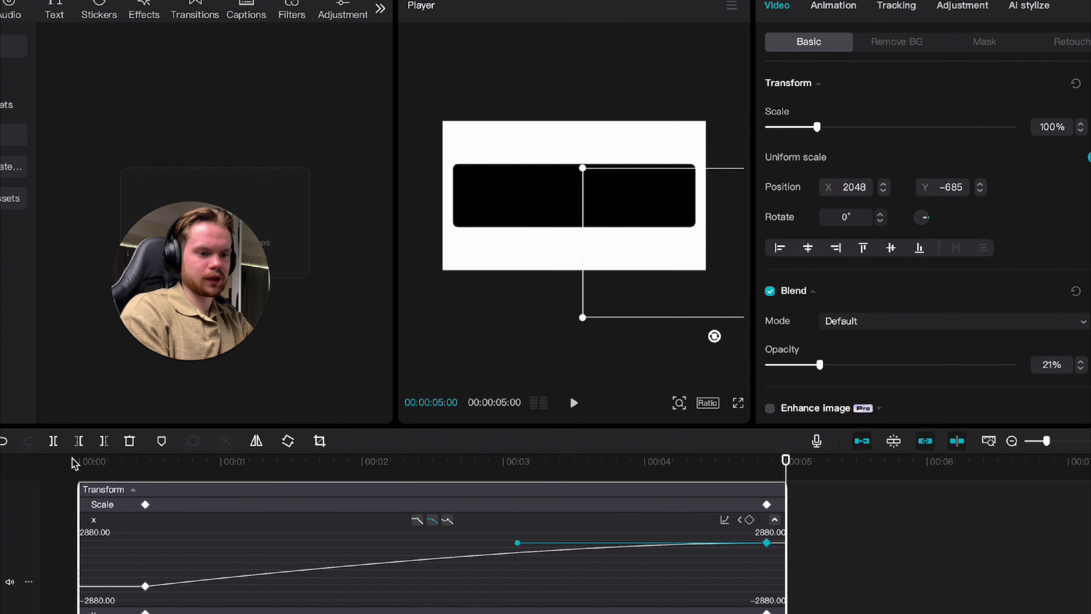
Collapse the streak's keyframe tracks, deselect the clip and play the finished composition from the start to review it
{"action": "left_click", "coordinate": [133, 490]}
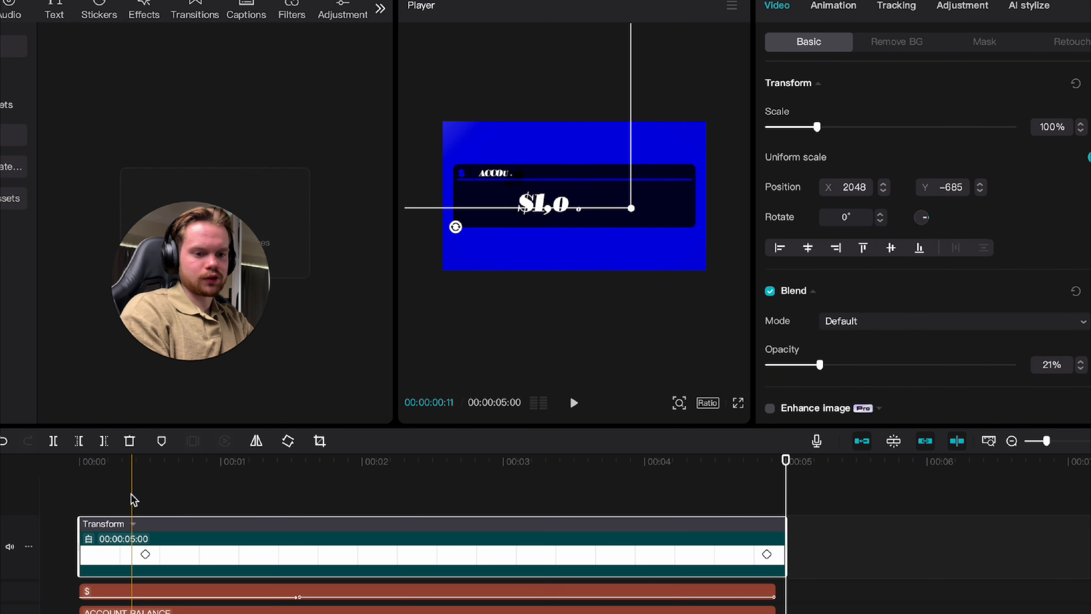
{"action": "left_click", "coordinate": [52, 494]}
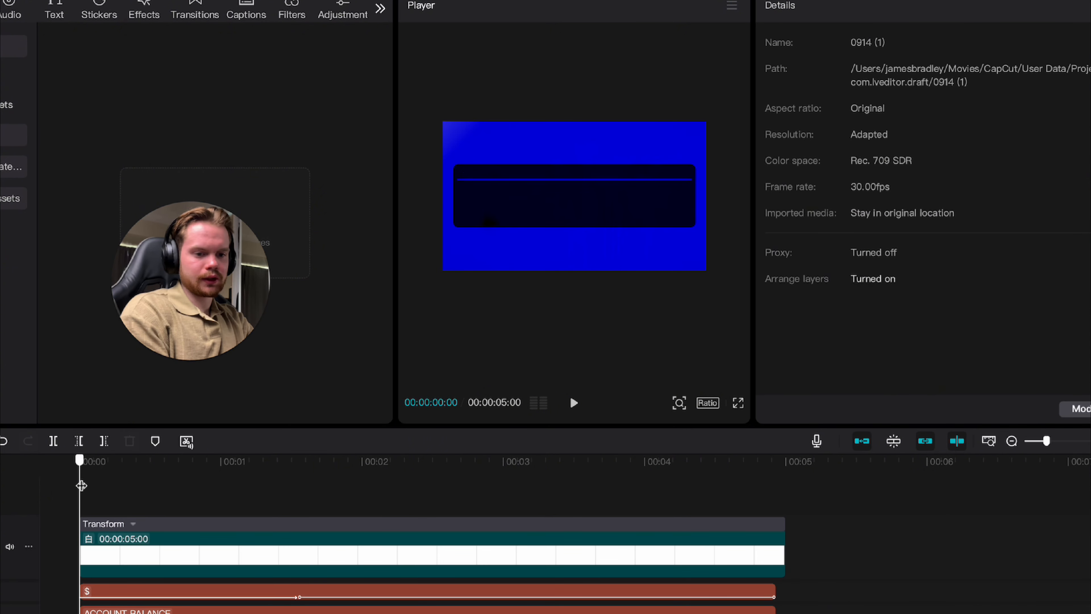
{"action": "key", "text": "space"}
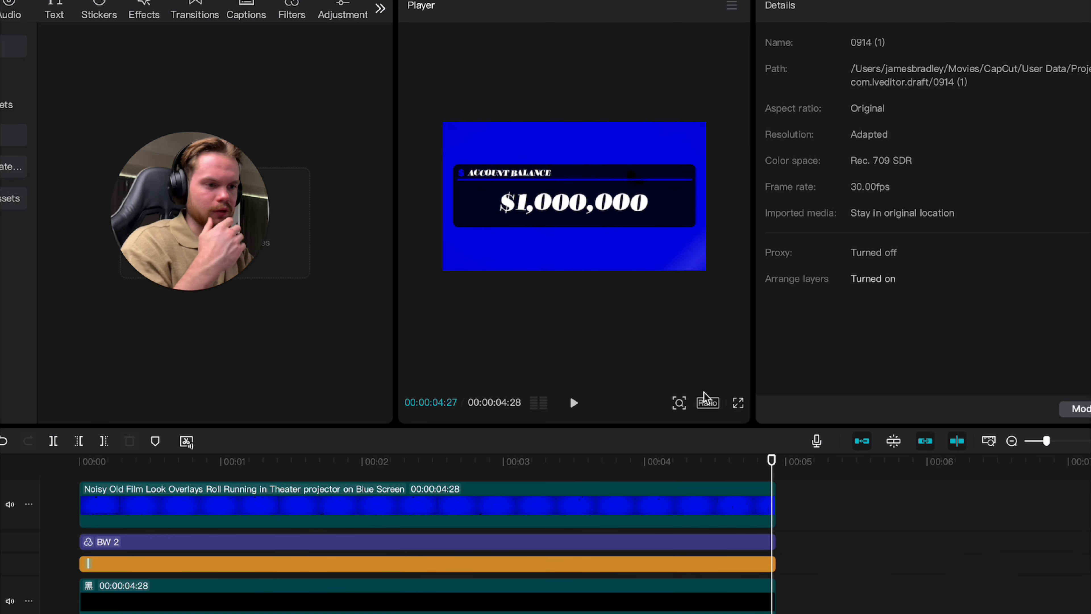
{"action": "key", "text": "space"}
{"action": "key", "text": "space"}
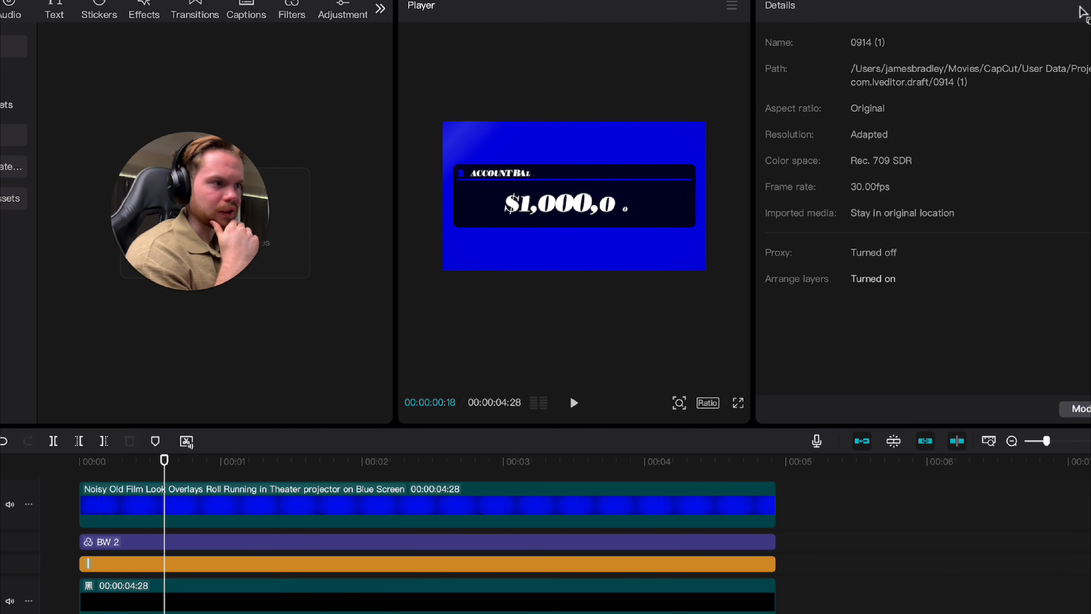
Export the composition under the name VDBDIED as a 4K HEVC mov at 30fps
{"action": "key", "text": "super+e"}
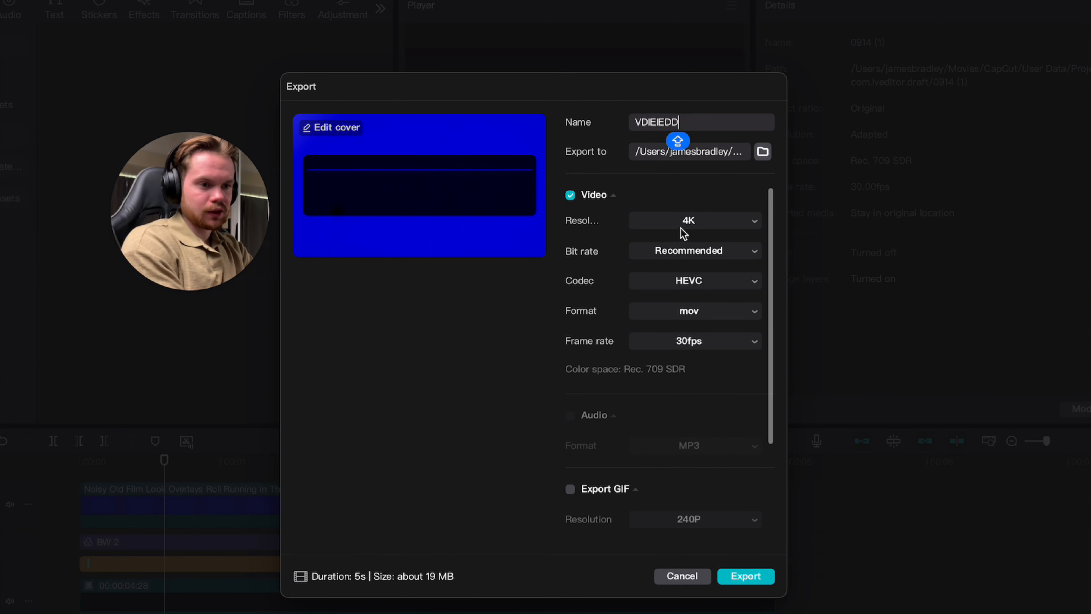
{"action": "key", "text": "BackSpace"}
{"action": "key", "text": "BackSpace"}
{"action": "key", "text": "BackSpace"}
{"action": "key", "text": "BackSpace"}
{"action": "key", "text": "BackSpace"}
{"action": "key", "text": "BackSpace"}
{"action": "key", "text": "BackSpace"}
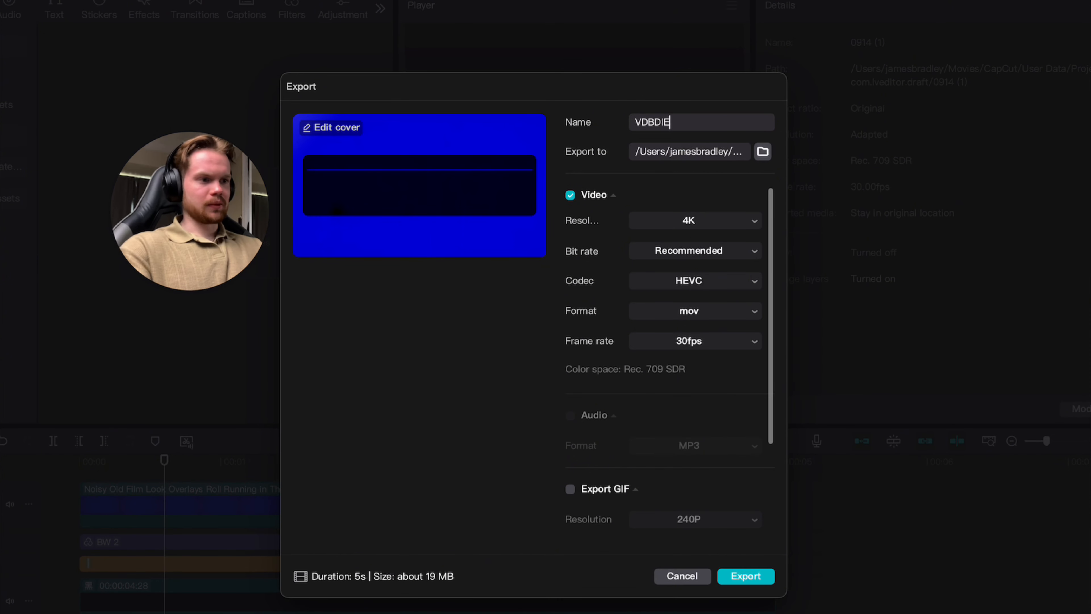
{"action": "left_click", "coordinate": [752, 576]}
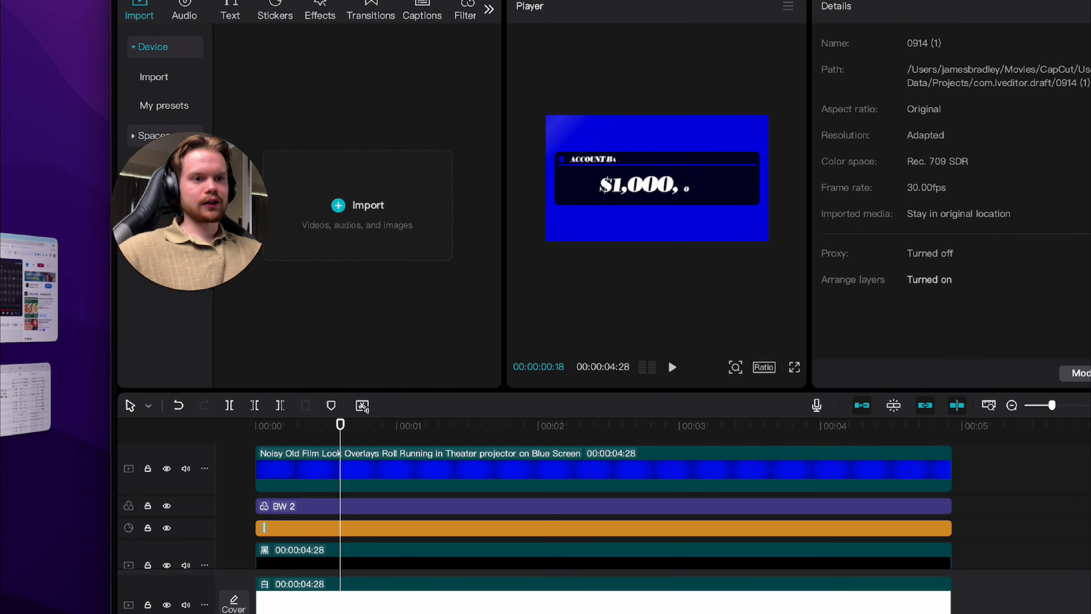
Close the project, open project 0910 (20) and delete the existing 0910 (21).mov overlay clip from its timeline
{"action": "left_click", "coordinate": [127, 0]}
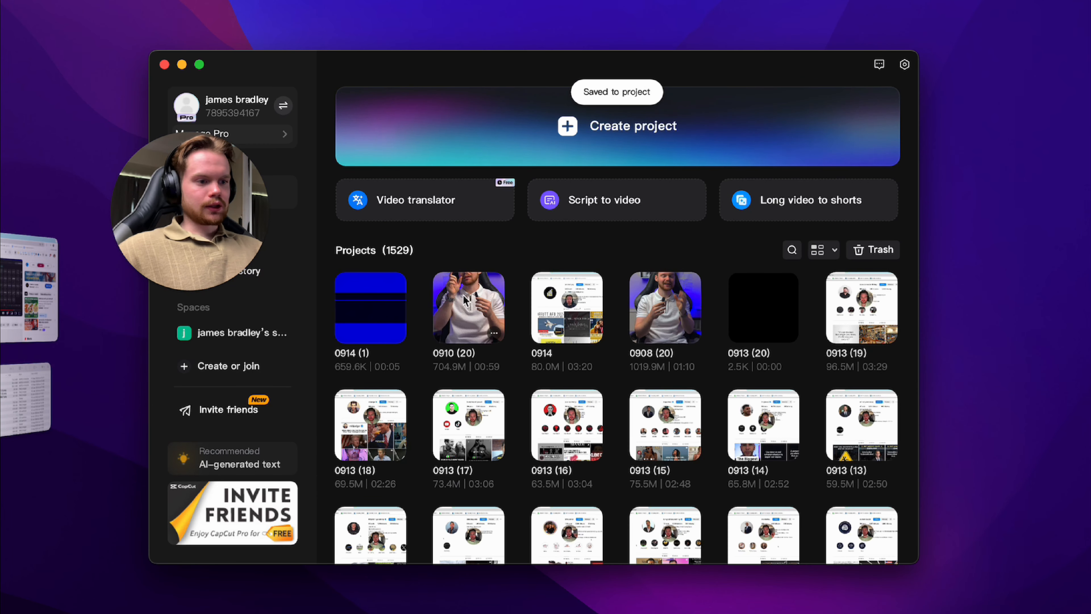
{"action": "left_click", "coordinate": [463, 295]}
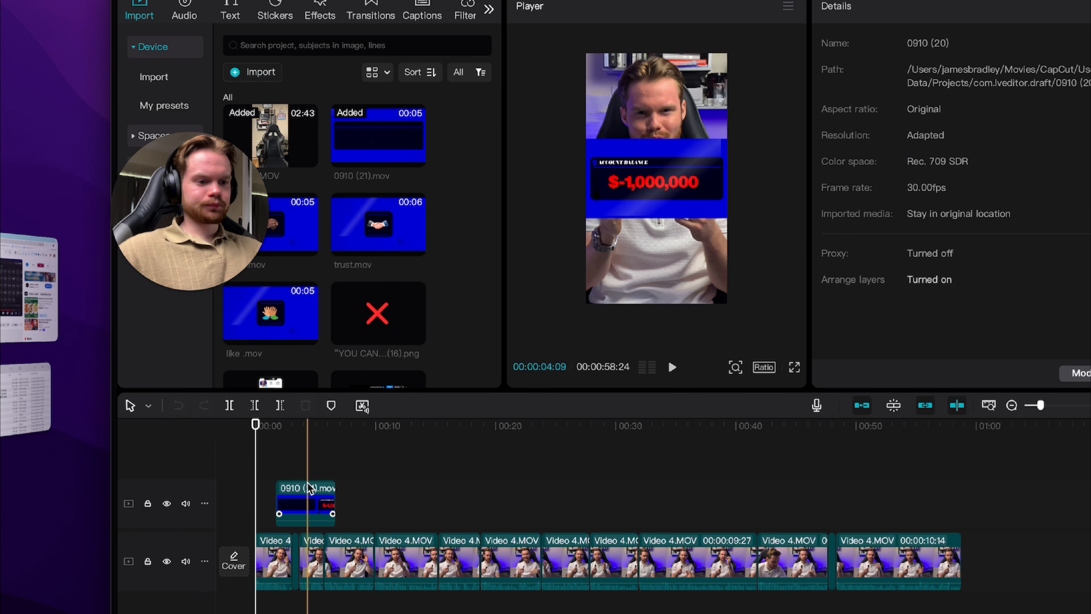
{"action": "left_click", "coordinate": [309, 489]}
{"action": "key", "text": "Delete"}
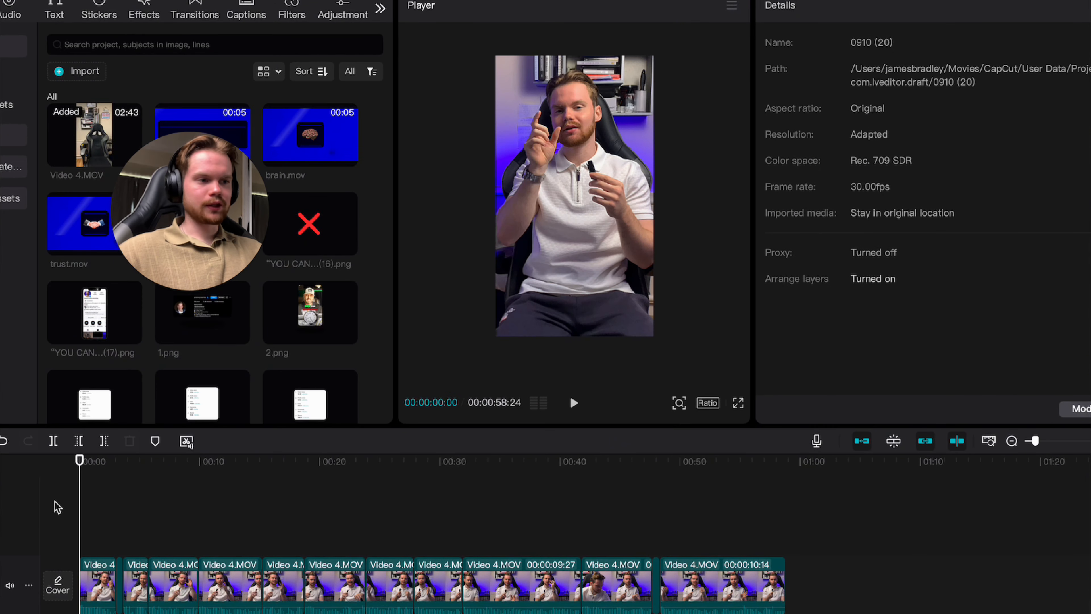
Import VDBDIED.mov from Downloads and place it on a track above the main video, starting at about 00:00:01:02
{"action": "key", "text": "space"}
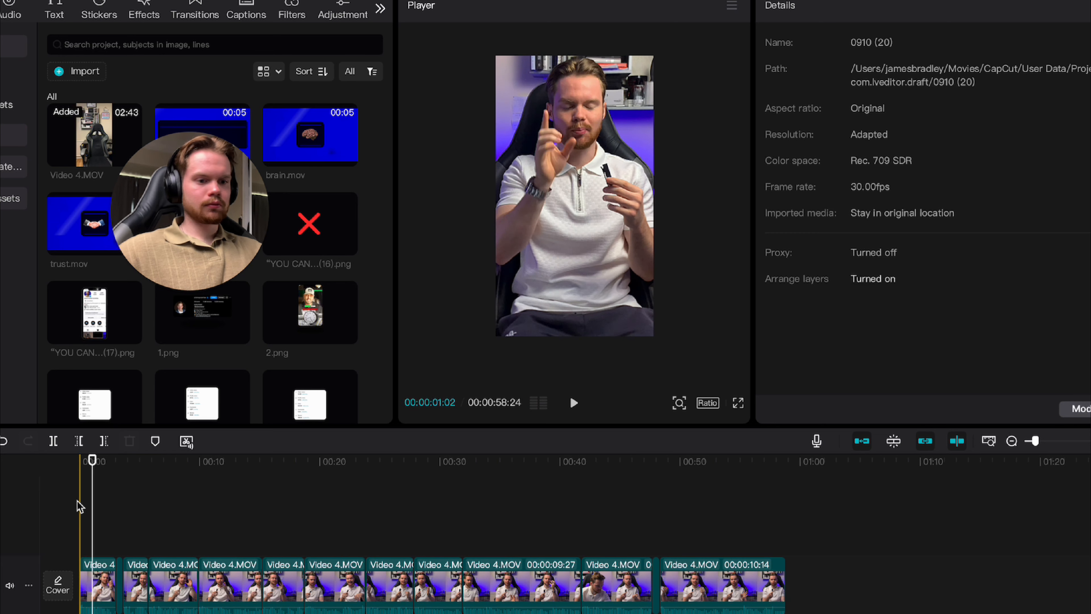
{"action": "left_click", "coordinate": [68, 73]}
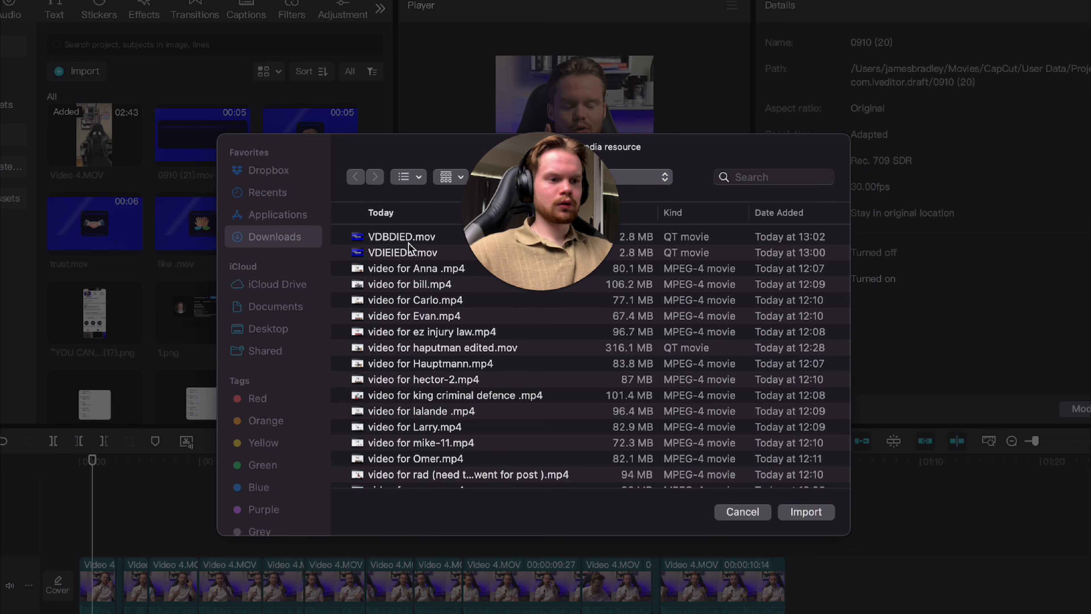
{"action": "left_click", "coordinate": [410, 241]}
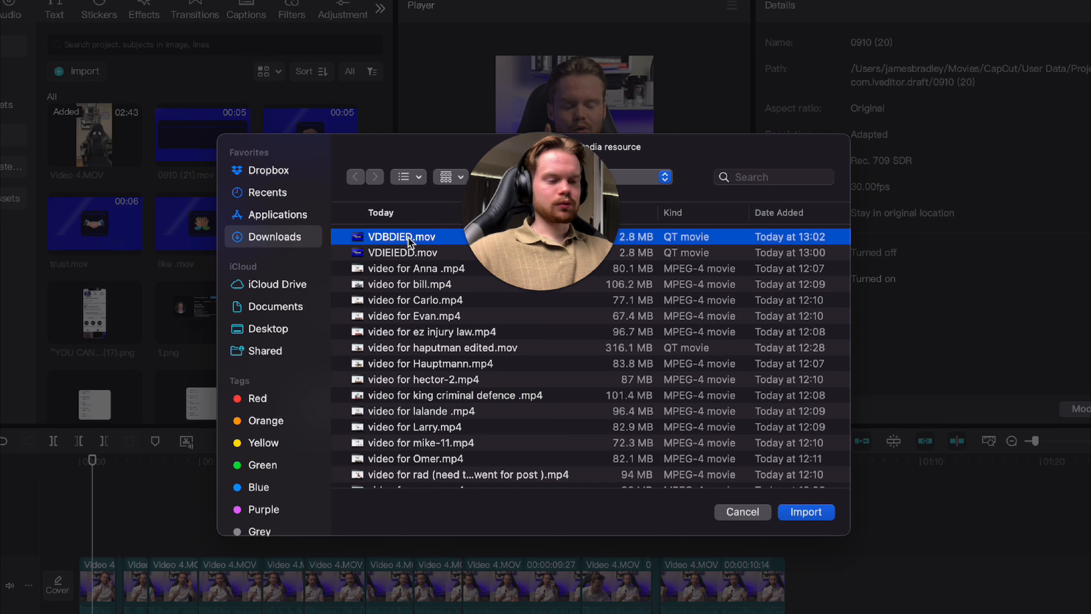
{"action": "left_click", "coordinate": [816, 516]}
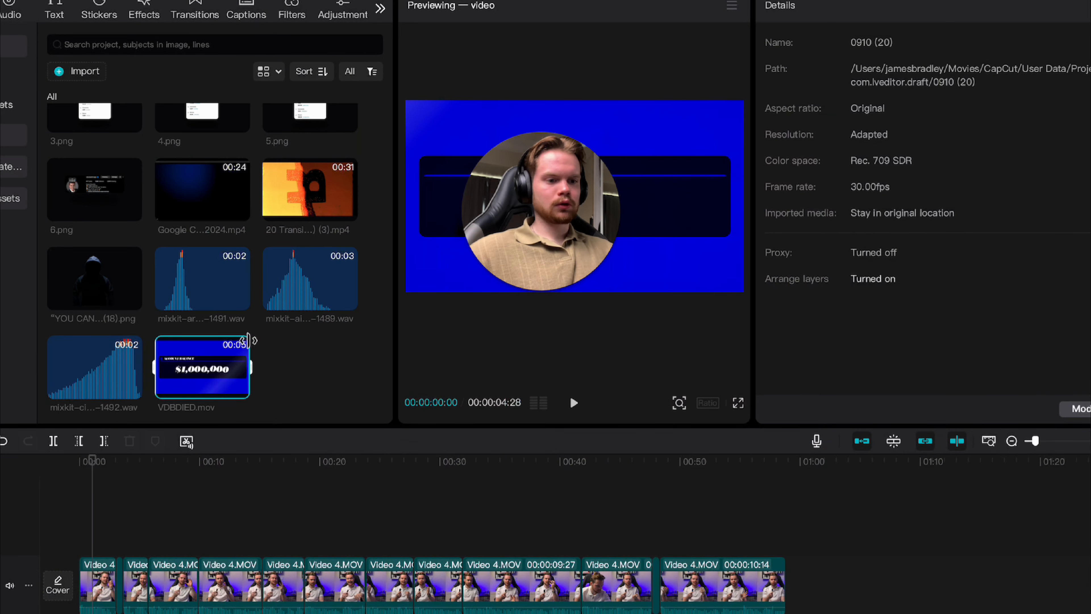
{"action": "left_click_drag", "start_coordinate": [247, 339], "coordinate": [97, 543]}
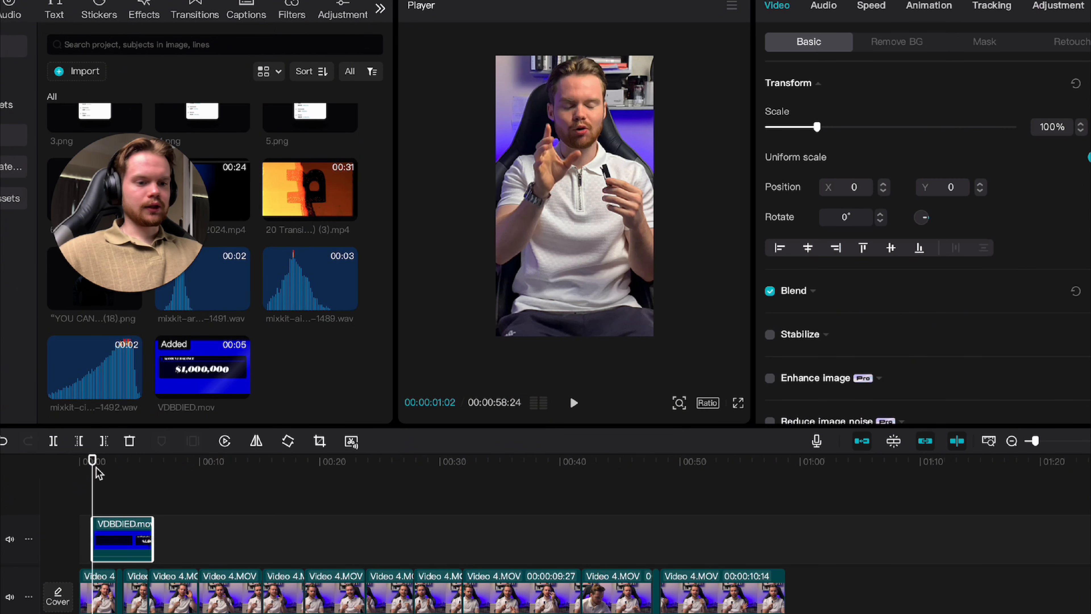
Apply a Rectangle mask to the VDBDIED.mov overlay and set its round corners to 17
{"action": "left_click", "coordinate": [101, 475]}
{"action": "left_click", "coordinate": [968, 43]}
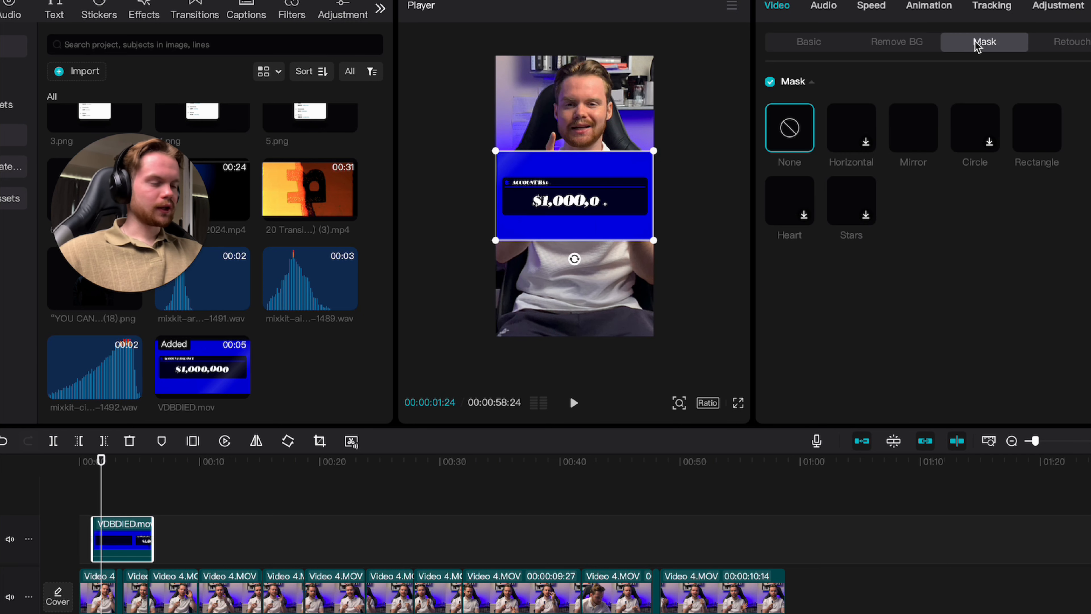
{"action": "left_click", "coordinate": [1038, 129]}
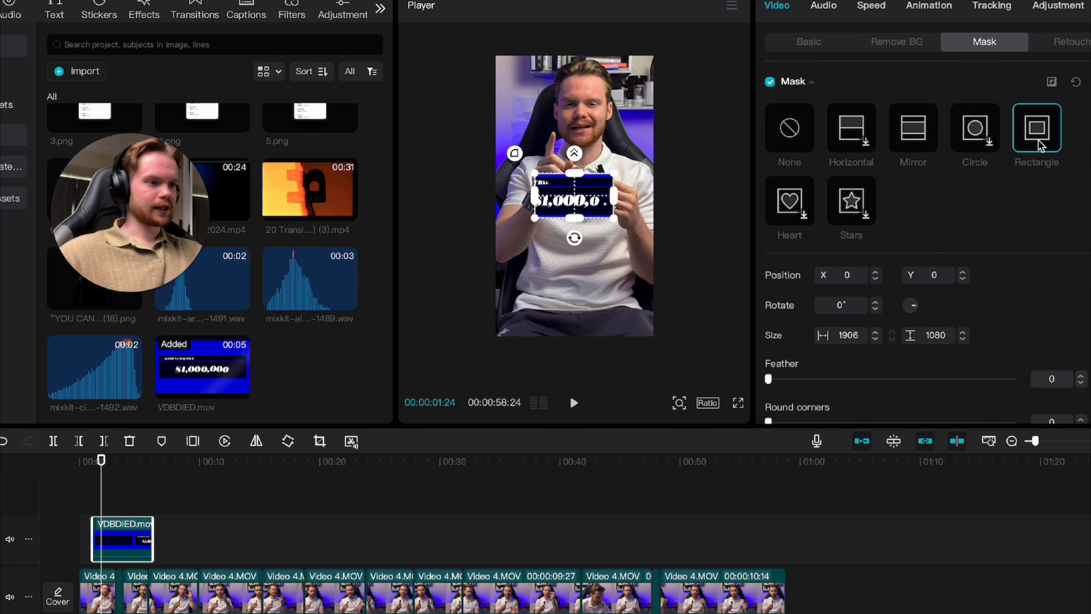
{"action": "scroll", "coordinate": [689, 226], "scroll_direction": "up", "scroll_amount": 2}
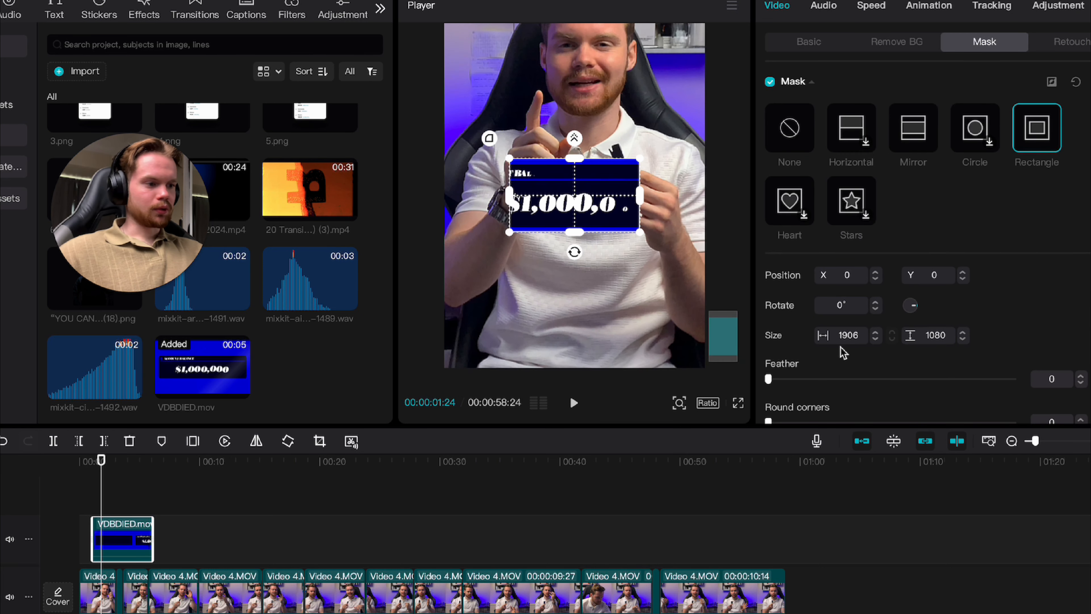
{"action": "scroll", "coordinate": [844, 352], "scroll_direction": "down", "scroll_amount": 1}
{"action": "left_click_drag", "start_coordinate": [771, 400], "coordinate": [787, 401]}
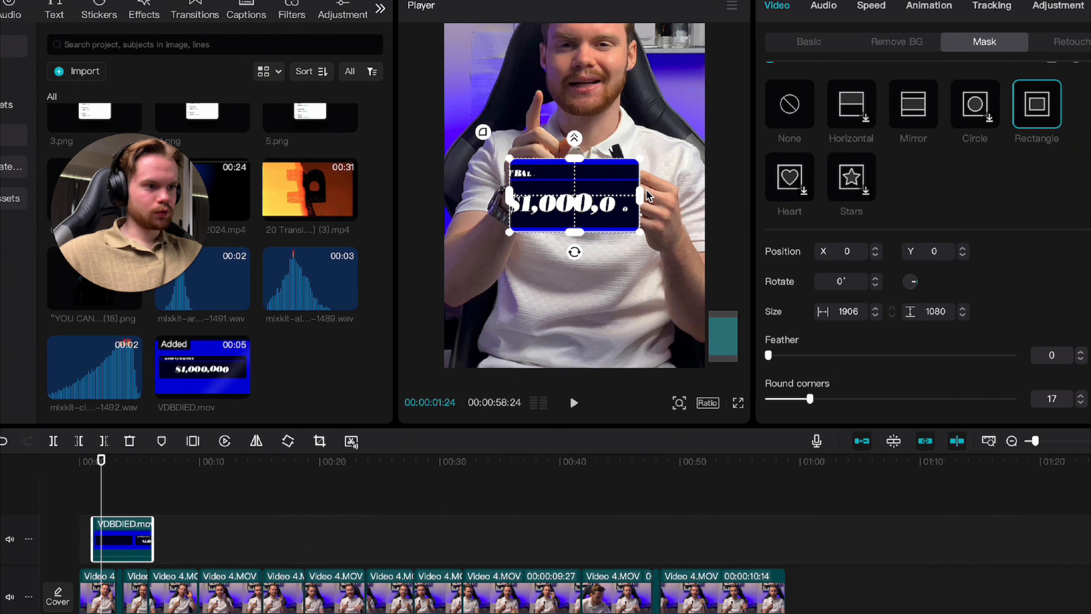
Fit the rectangle mask to the card's blue border at size 3543 × 989, with round corners of 14
{"action": "left_click_drag", "start_coordinate": [647, 190], "coordinate": [698, 193]}
{"action": "scroll", "coordinate": [510, 200], "scroll_direction": "up", "scroll_amount": 2}
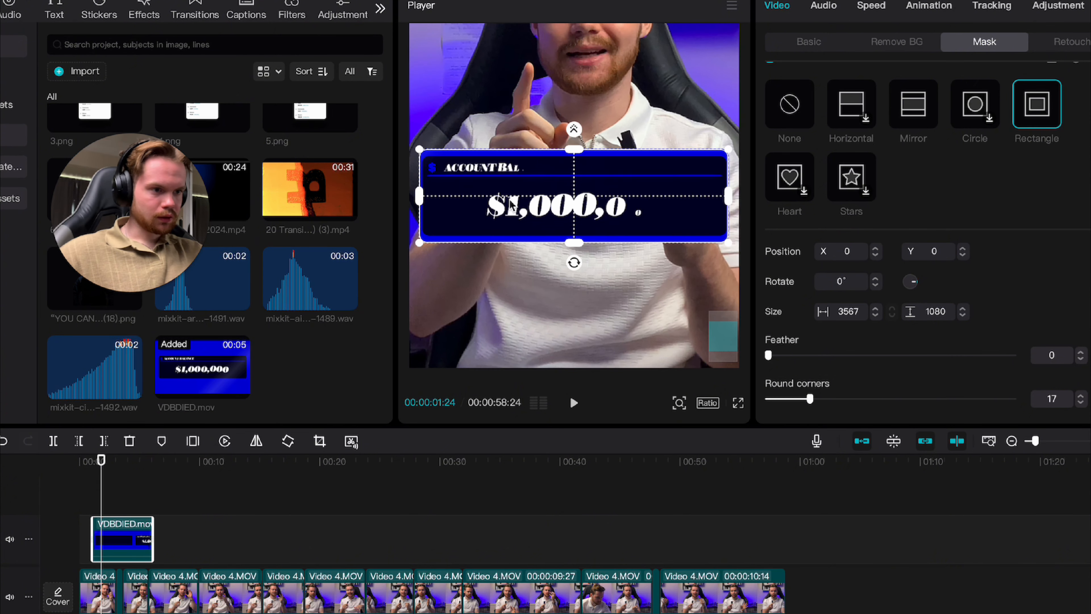
{"action": "scroll", "coordinate": [510, 202], "scroll_direction": "up", "scroll_amount": 1}
{"action": "scroll", "coordinate": [412, 172], "scroll_direction": "down", "scroll_amount": 2}
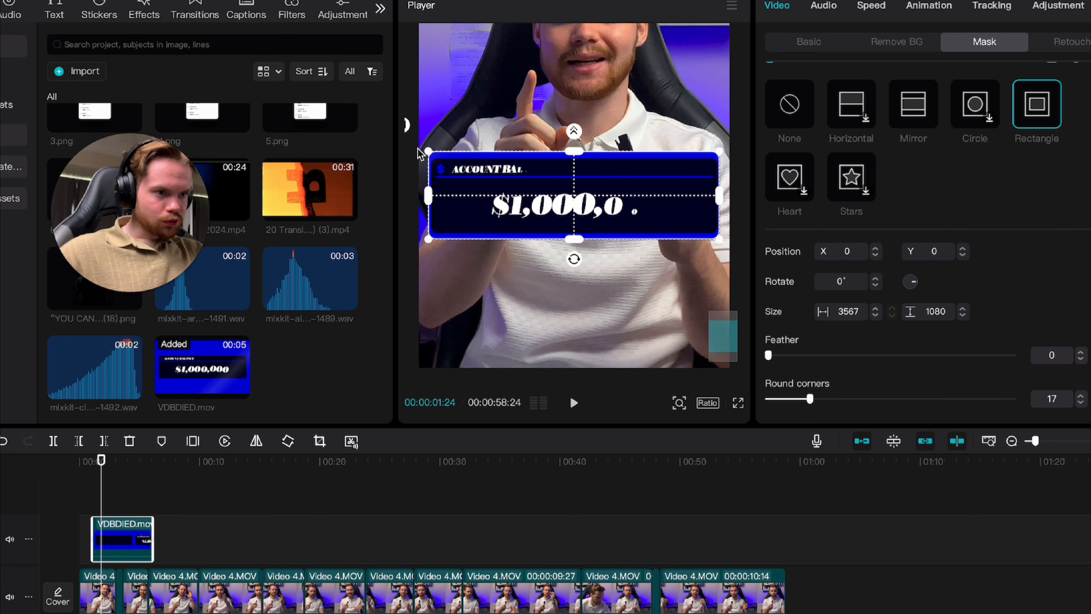
{"action": "left_click_drag", "start_coordinate": [428, 150], "coordinate": [427, 149]}
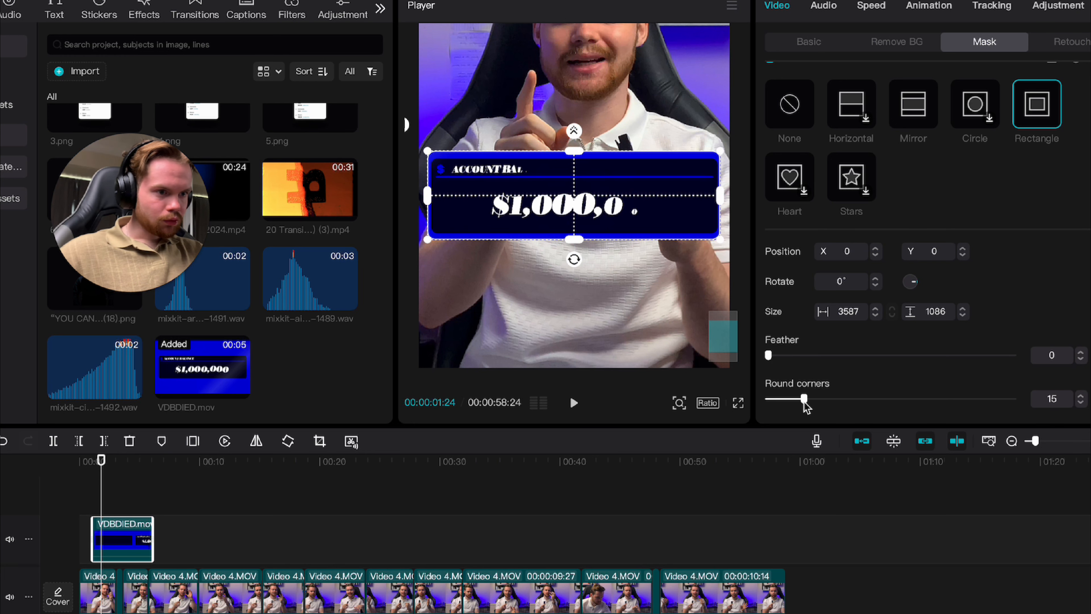
{"action": "left_click_drag", "start_coordinate": [432, 157], "coordinate": [441, 160]}
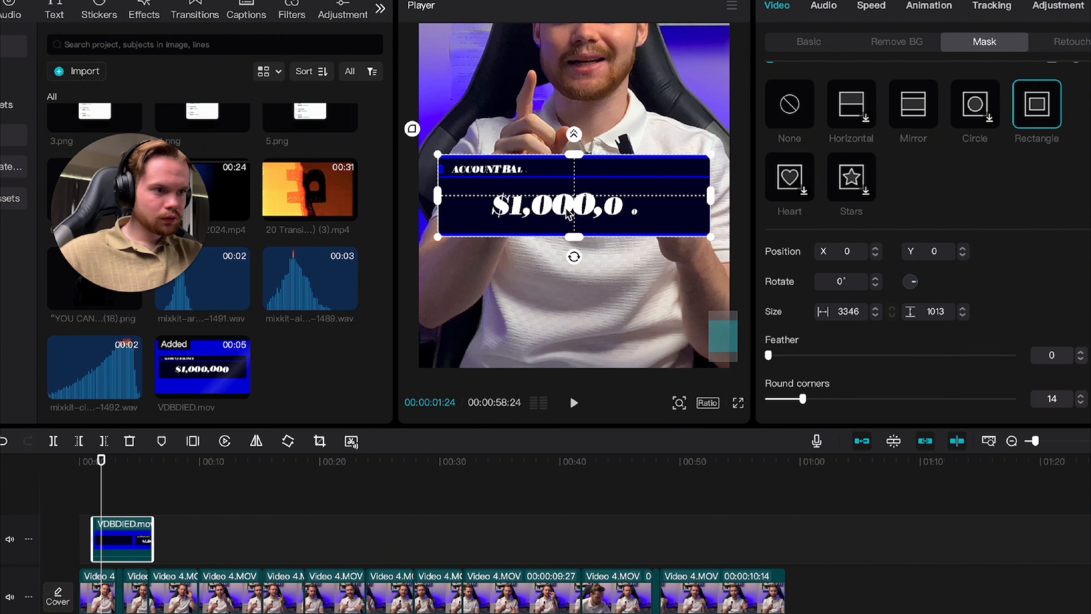
{"action": "left_click_drag", "start_coordinate": [571, 232], "coordinate": [573, 238]}
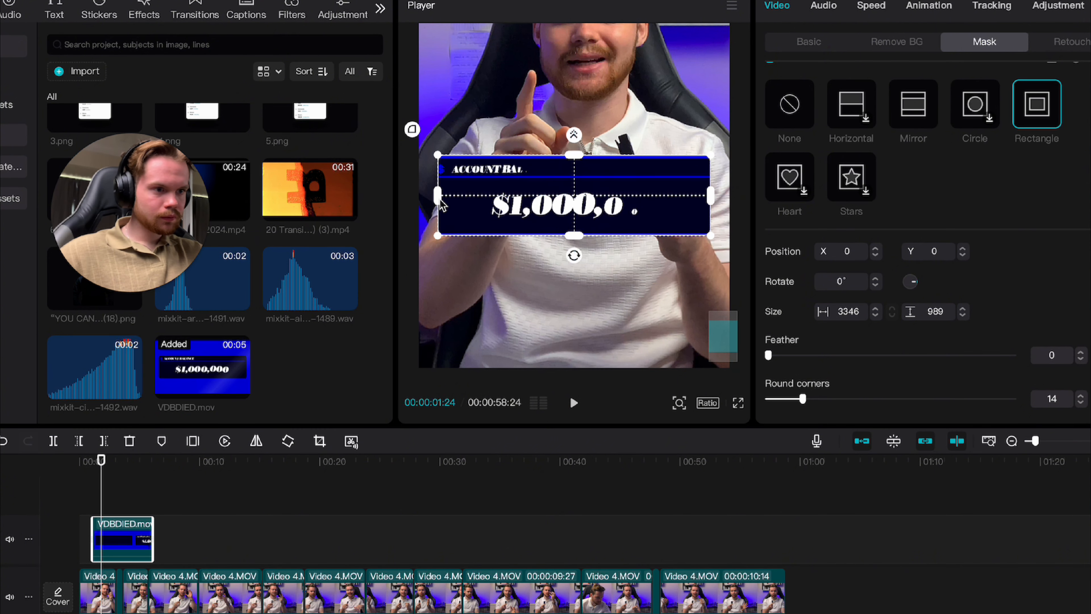
{"action": "left_click_drag", "start_coordinate": [443, 205], "coordinate": [432, 201]}
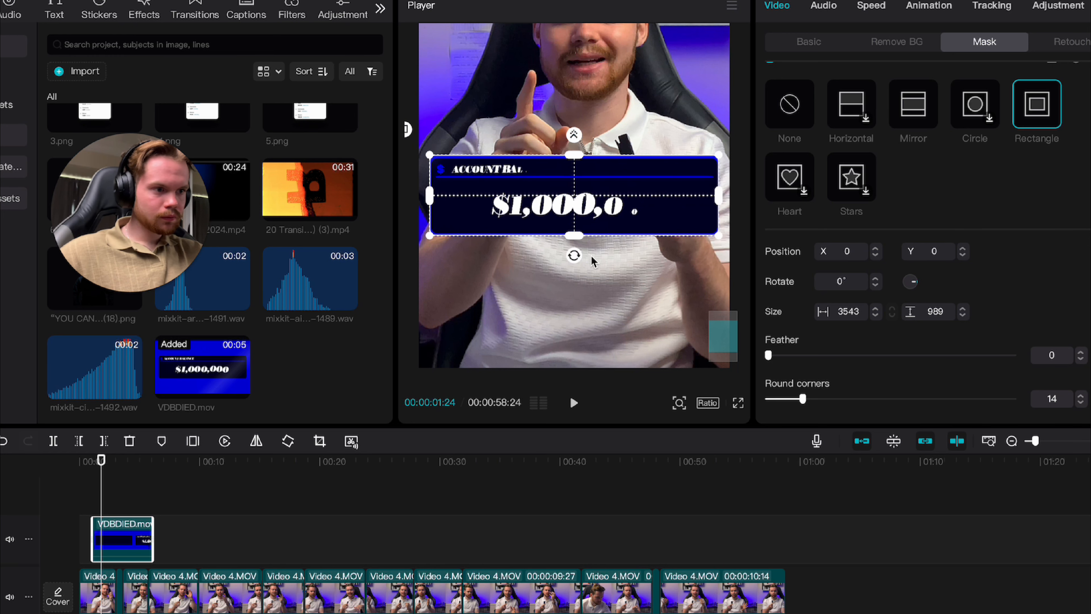
Move to 00:00:03:15 and widen the overlay's rectangle mask to 3570 to include more of the blue side borders
{"action": "left_click", "coordinate": [260, 499]}
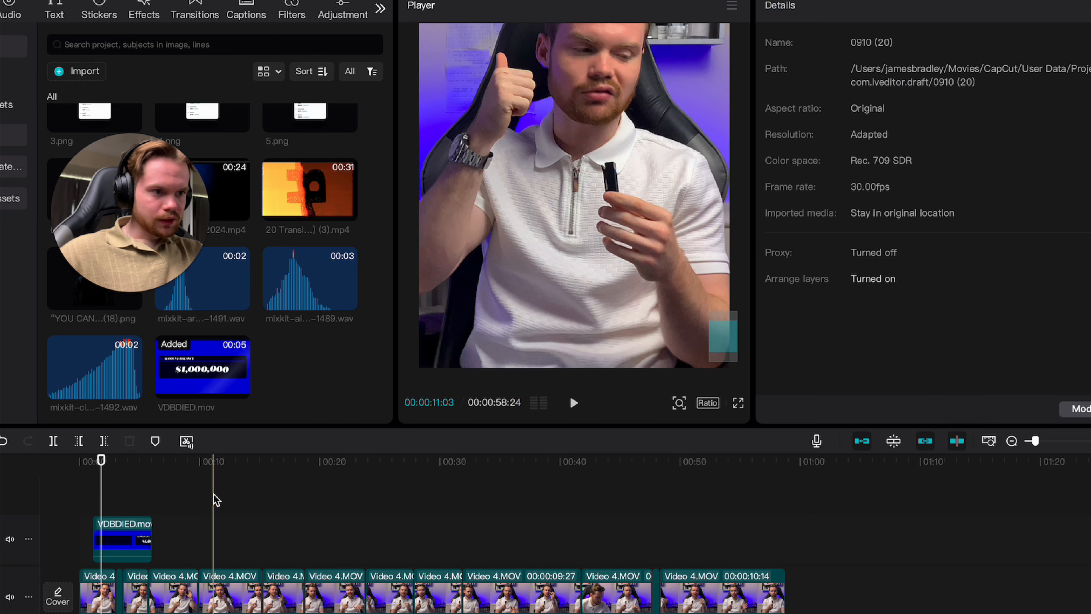
{"action": "left_click_drag", "start_coordinate": [212, 500], "coordinate": [122, 499]}
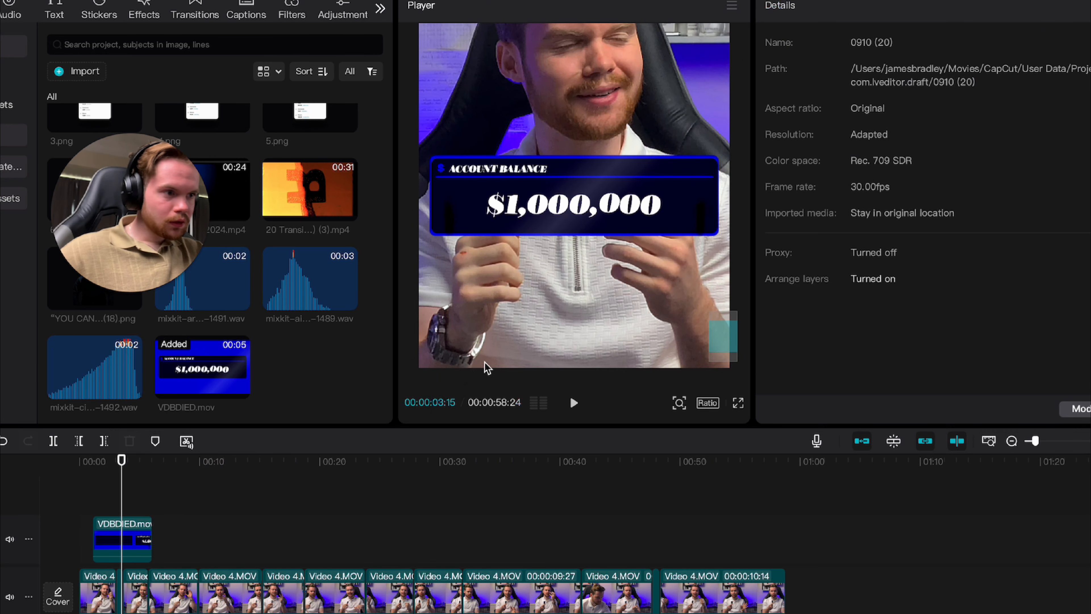
{"action": "left_click", "coordinate": [561, 183]}
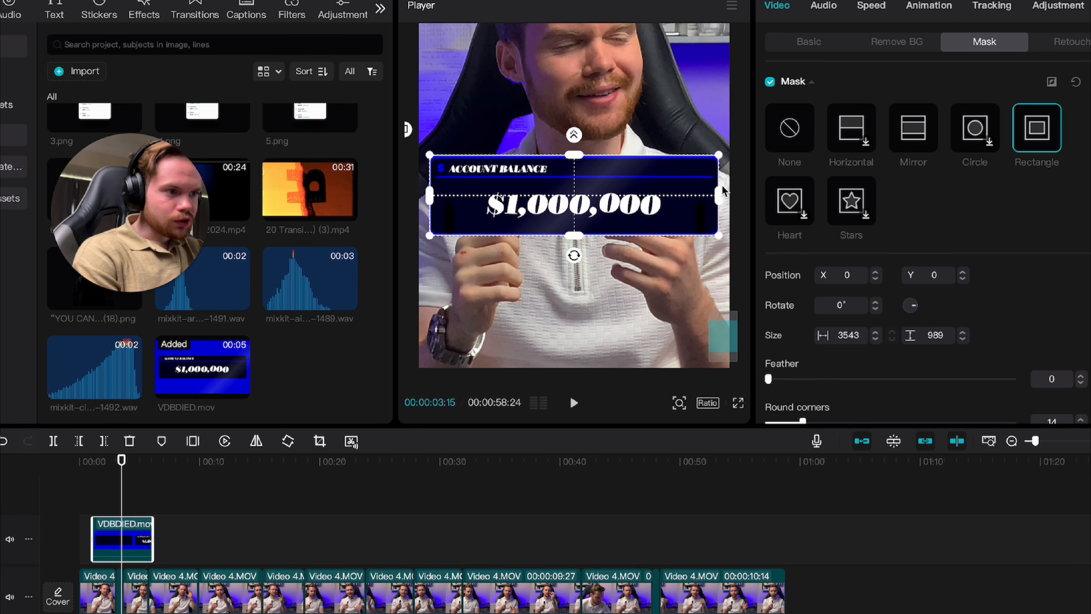
{"action": "left_click_drag", "start_coordinate": [723, 190], "coordinate": [723, 195]}
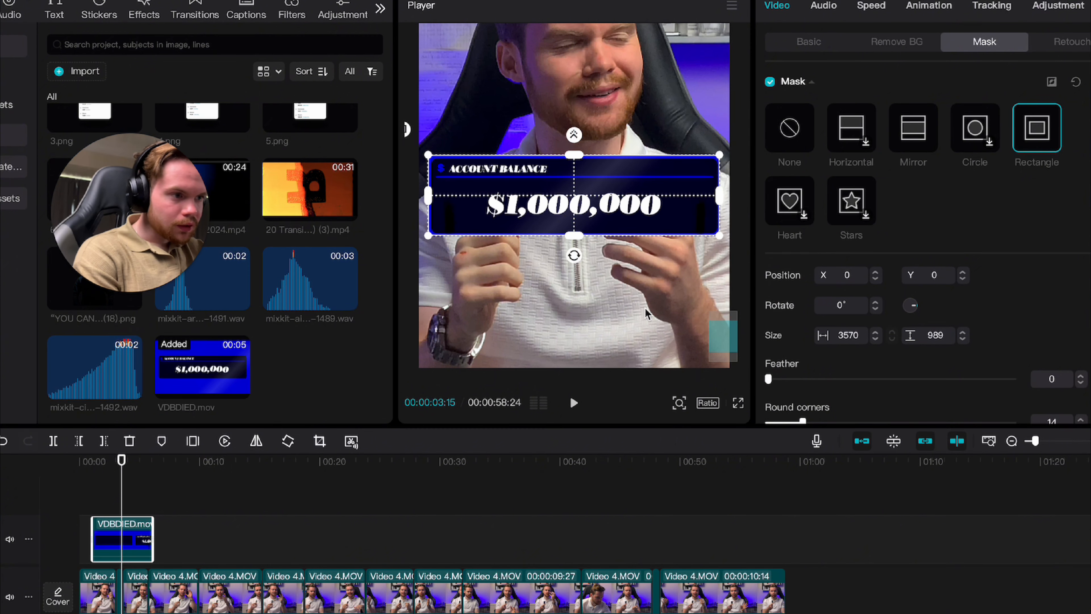
Raise the mask's round corners to 21 and check the card's edges by scrubbing to 00:00:03:03
{"action": "left_click", "coordinate": [175, 501]}
{"action": "left_click_drag", "start_coordinate": [175, 502], "coordinate": [127, 503]}
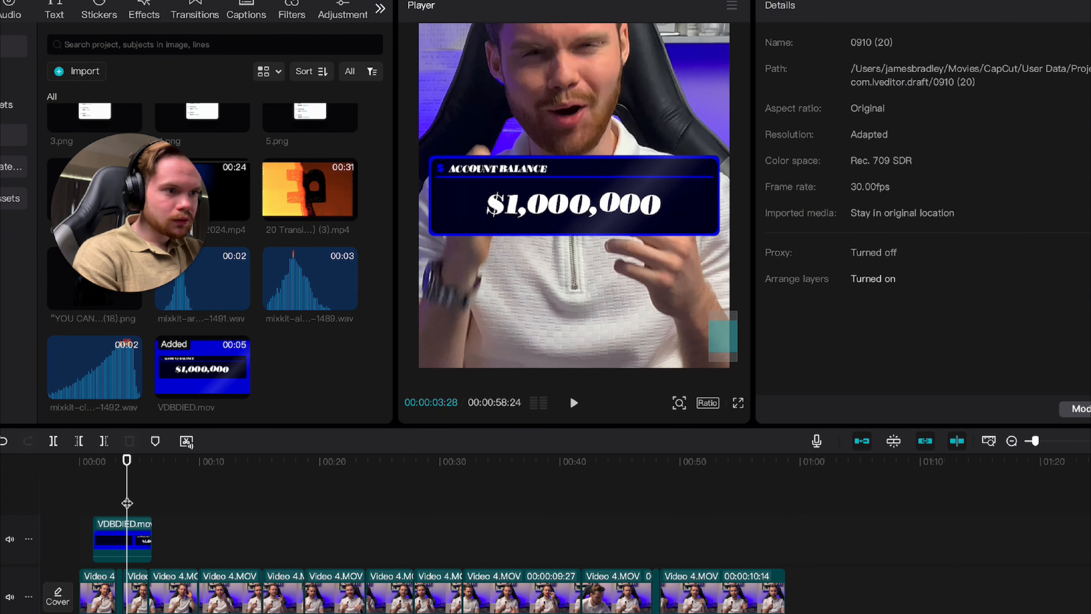
{"action": "left_click", "coordinate": [526, 214]}
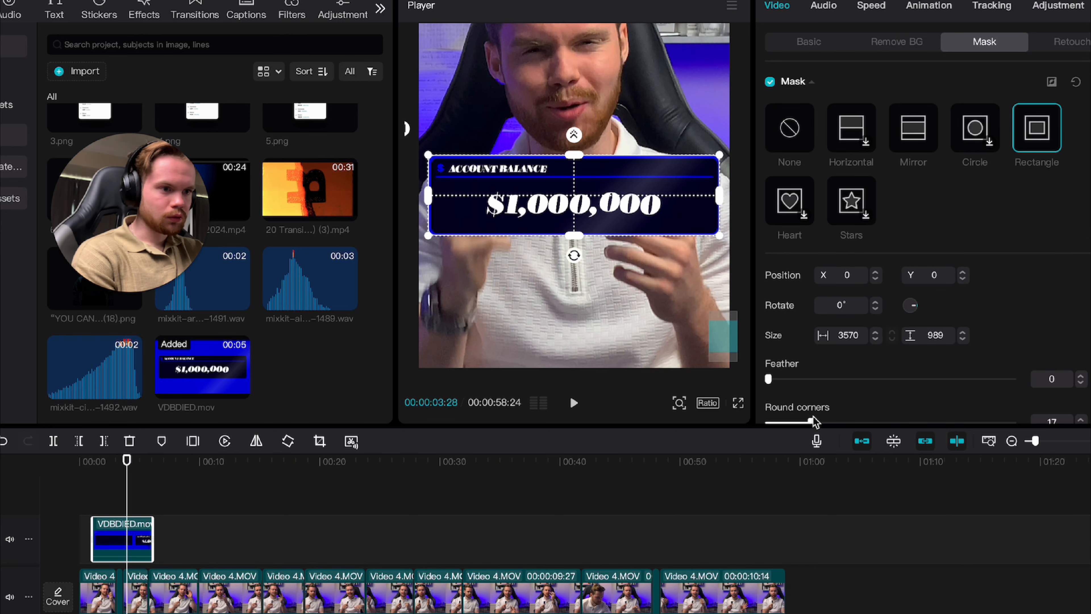
{"action": "left_click_drag", "start_coordinate": [815, 417], "coordinate": [821, 417]}
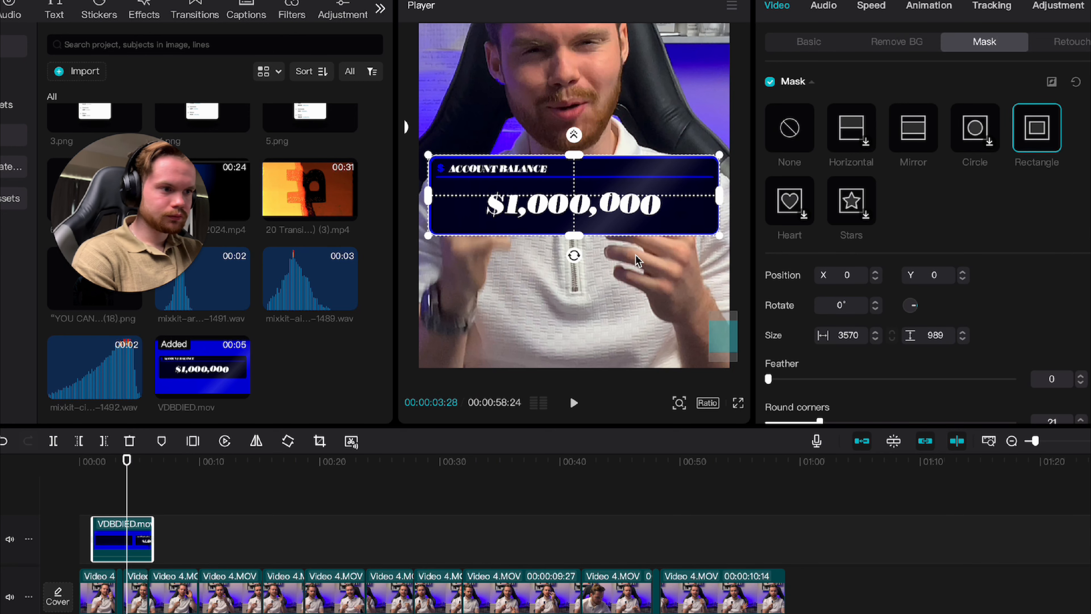
{"action": "left_click_drag", "start_coordinate": [169, 494], "coordinate": [117, 496]}
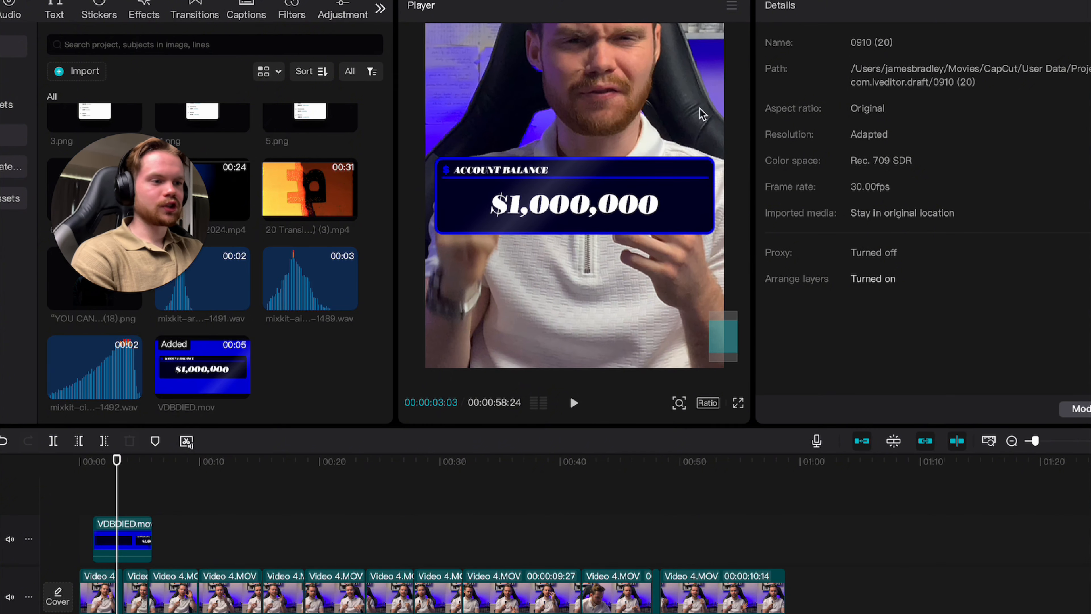
Set the blend mode of the VDBDIED.mov overlay to Hard light
{"action": "scroll", "coordinate": [593, 211], "scroll_direction": "down", "scroll_amount": 5}
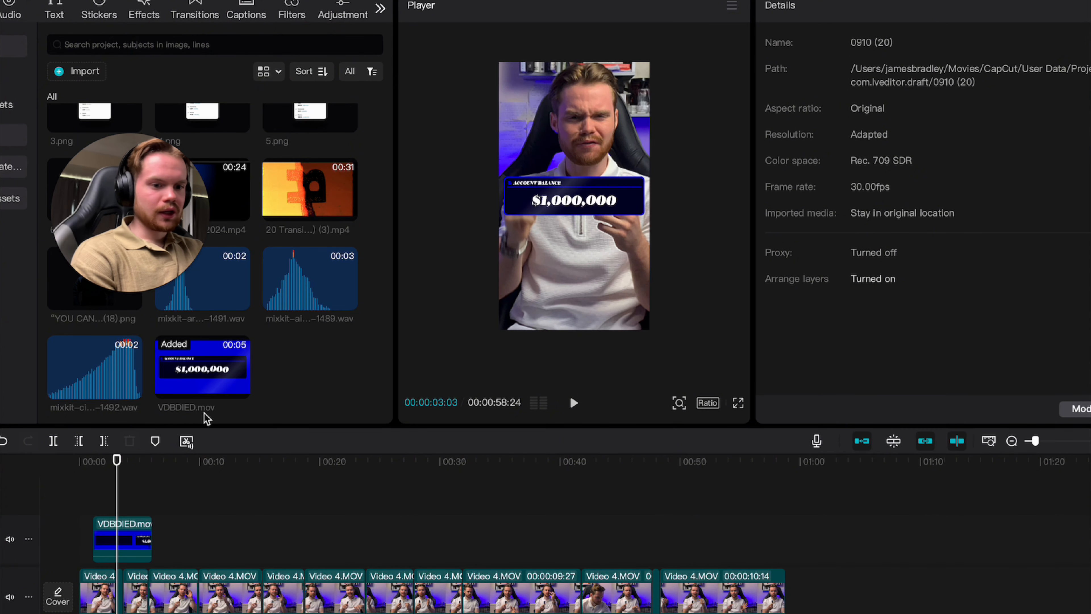
{"action": "left_click", "coordinate": [574, 199]}
{"action": "scroll", "coordinate": [841, 234], "scroll_direction": "down", "scroll_amount": 2}
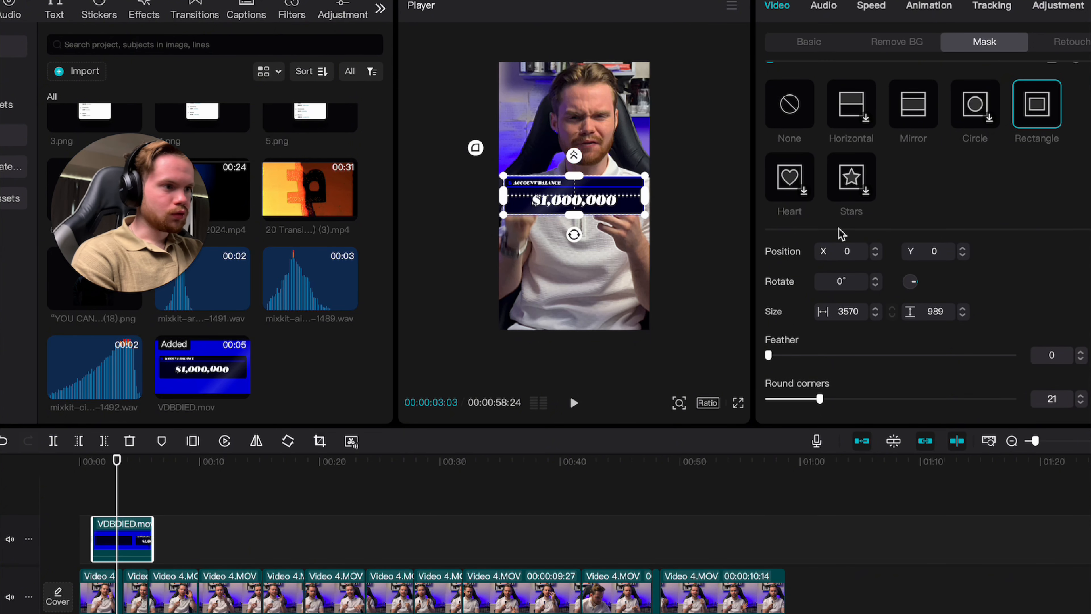
{"action": "scroll", "coordinate": [843, 271], "scroll_direction": "up", "scroll_amount": 1}
{"action": "left_click", "coordinate": [810, 44]}
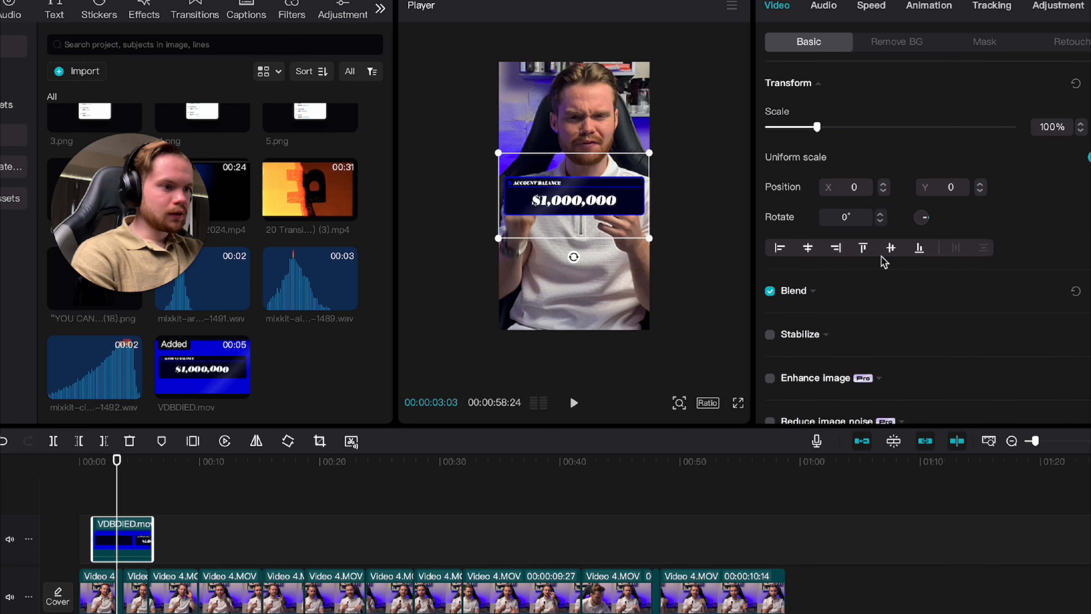
{"action": "left_click", "coordinate": [811, 294]}
{"action": "scroll", "coordinate": [923, 305], "scroll_direction": "down", "scroll_amount": 4}
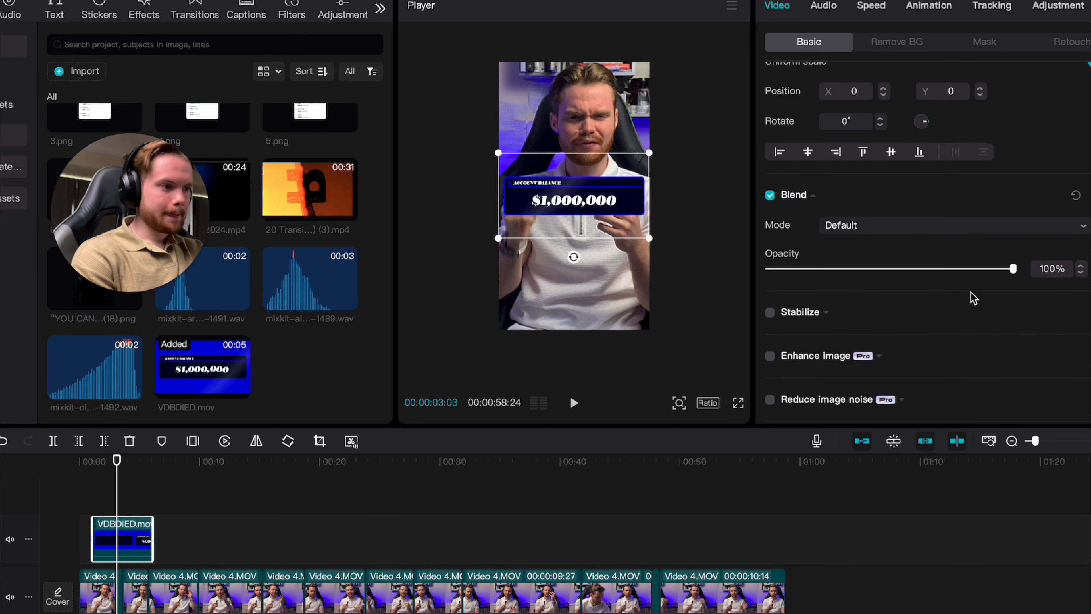
{"action": "left_click", "coordinate": [956, 227]}
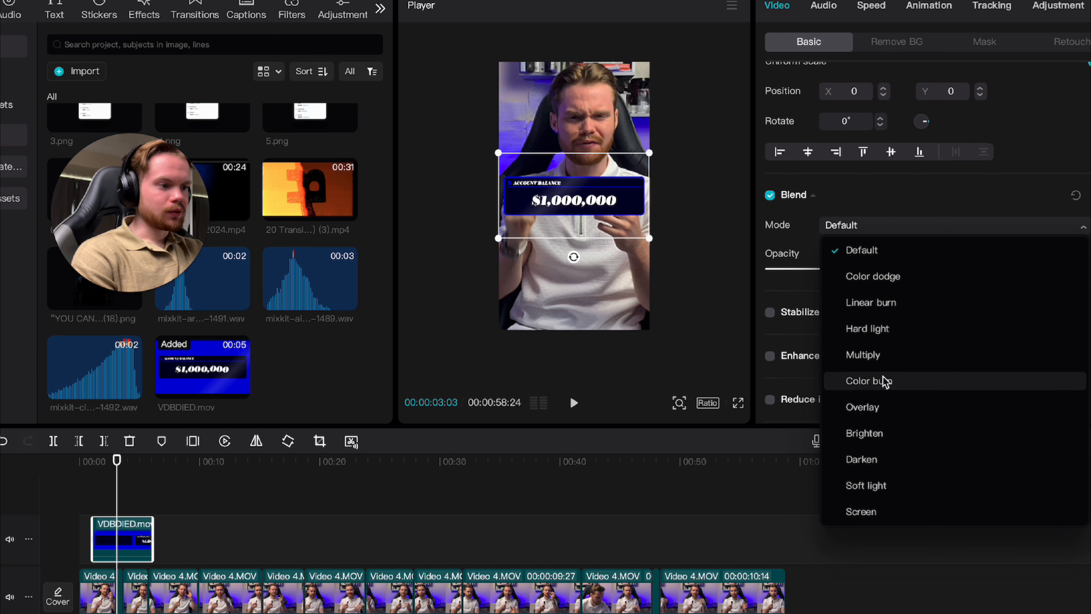
{"action": "left_click", "coordinate": [886, 329]}
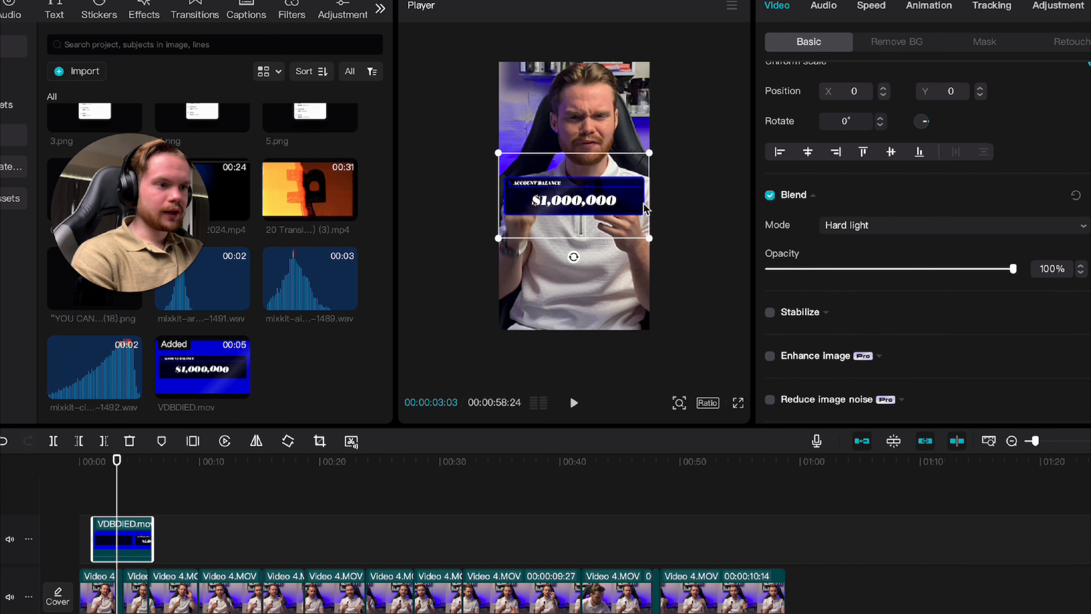
Play the blended card up close from 00:00:01:02 to check how it sits over the talking-head video
{"action": "scroll", "coordinate": [601, 215], "scroll_direction": "up", "scroll_amount": 5}
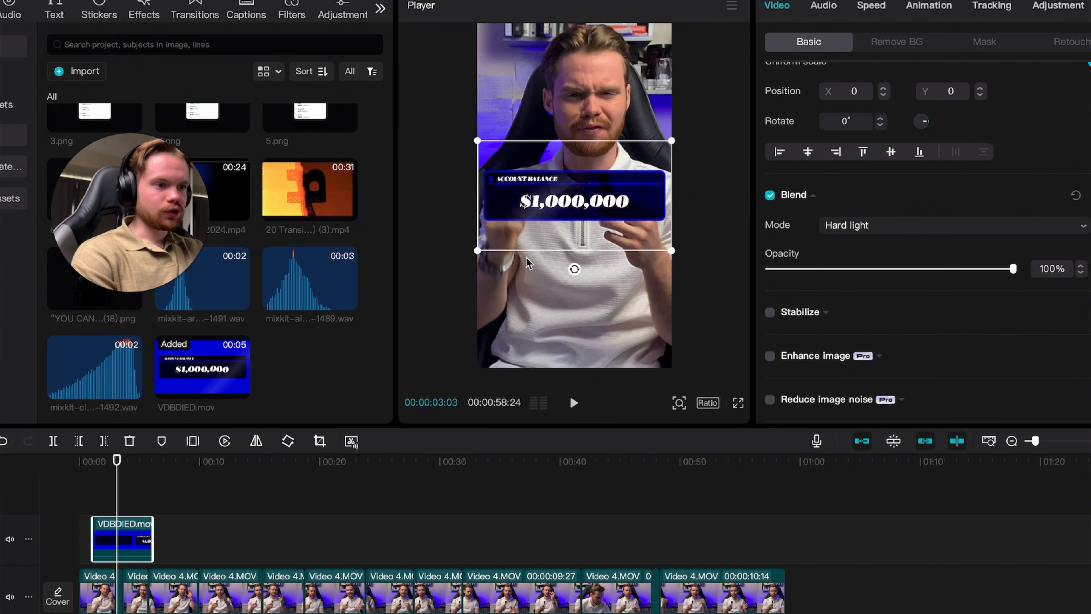
{"action": "scroll", "coordinate": [593, 195], "scroll_direction": "down", "scroll_amount": 2}
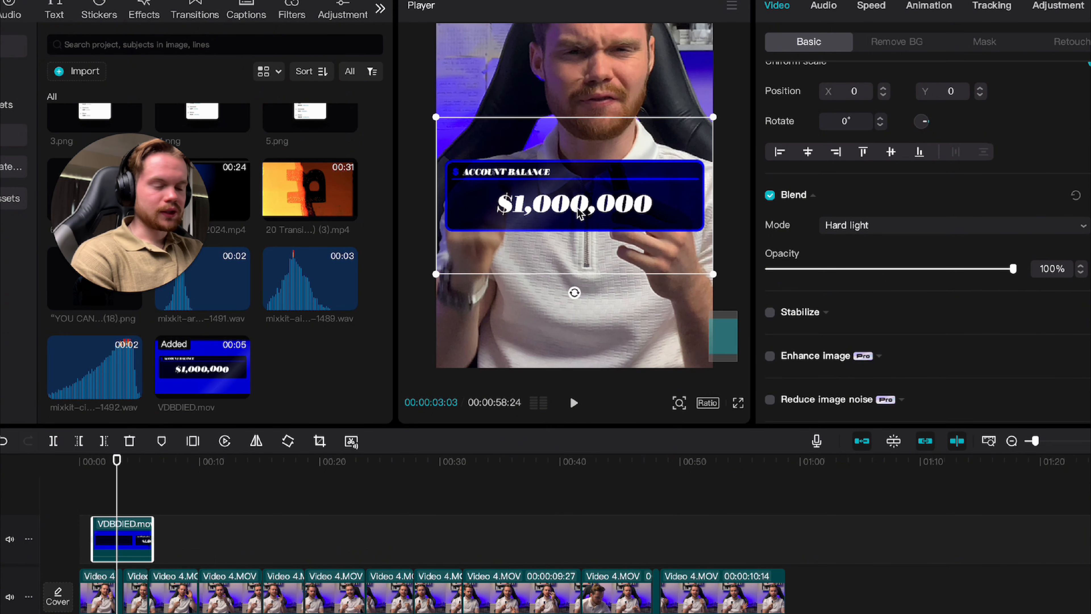
{"action": "left_click", "coordinate": [91, 472]}
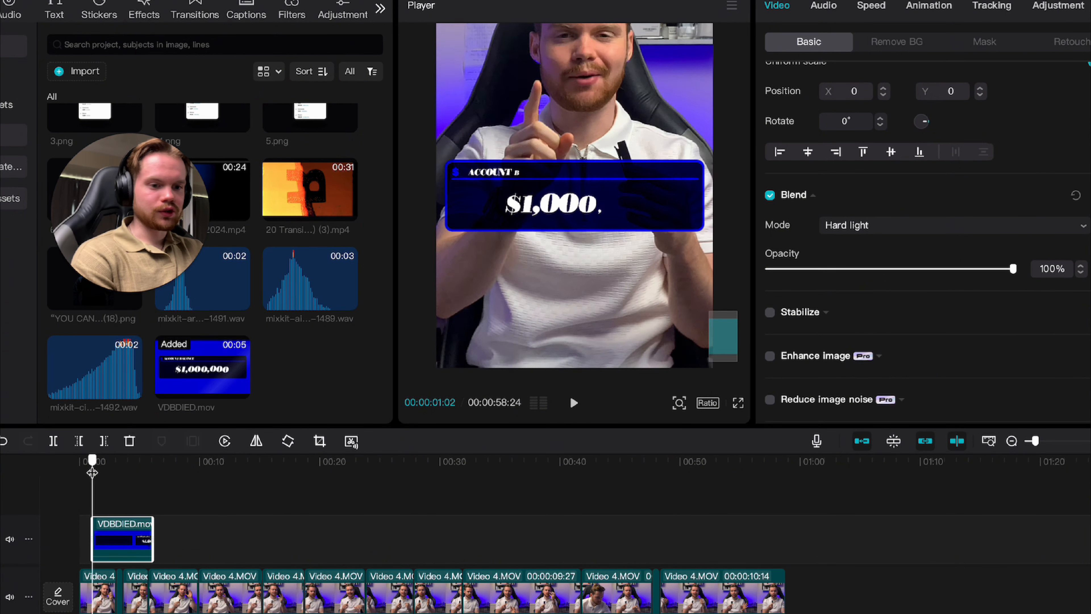
{"action": "key", "text": "space"}
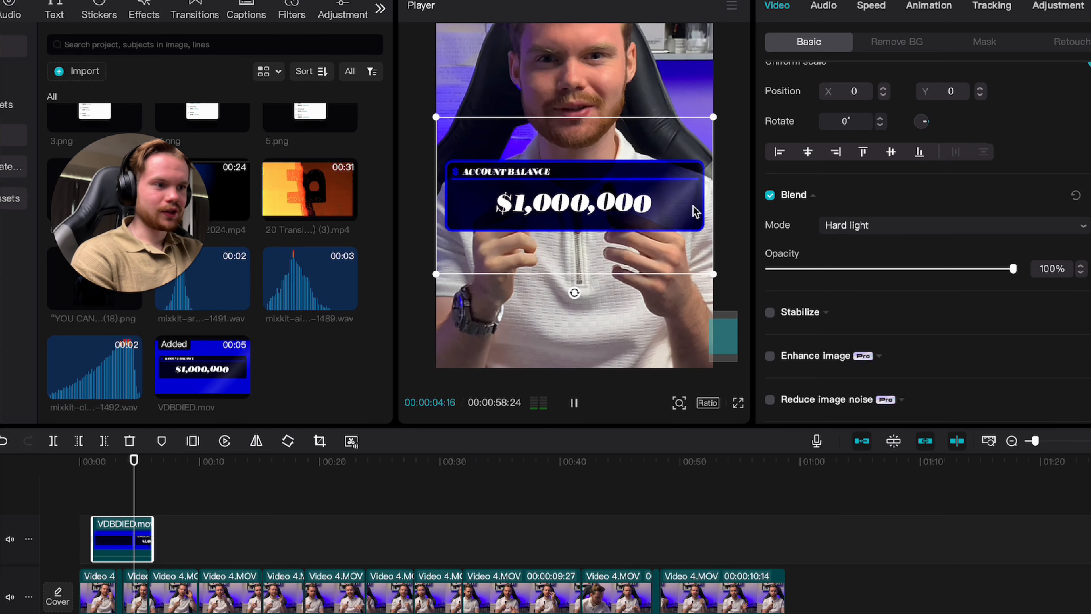
{"action": "left_click", "coordinate": [116, 475]}
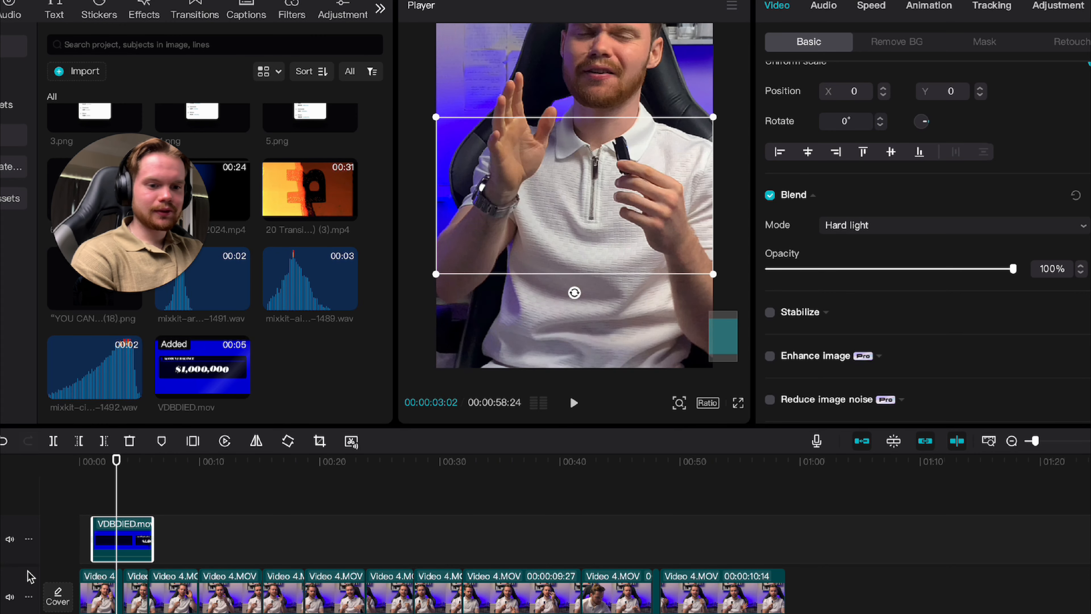
Mute the main video track and replay the blended card from its start, stopping at 00:00:02:27
{"action": "left_click", "coordinate": [10, 598]}
{"action": "left_click", "coordinate": [92, 492]}
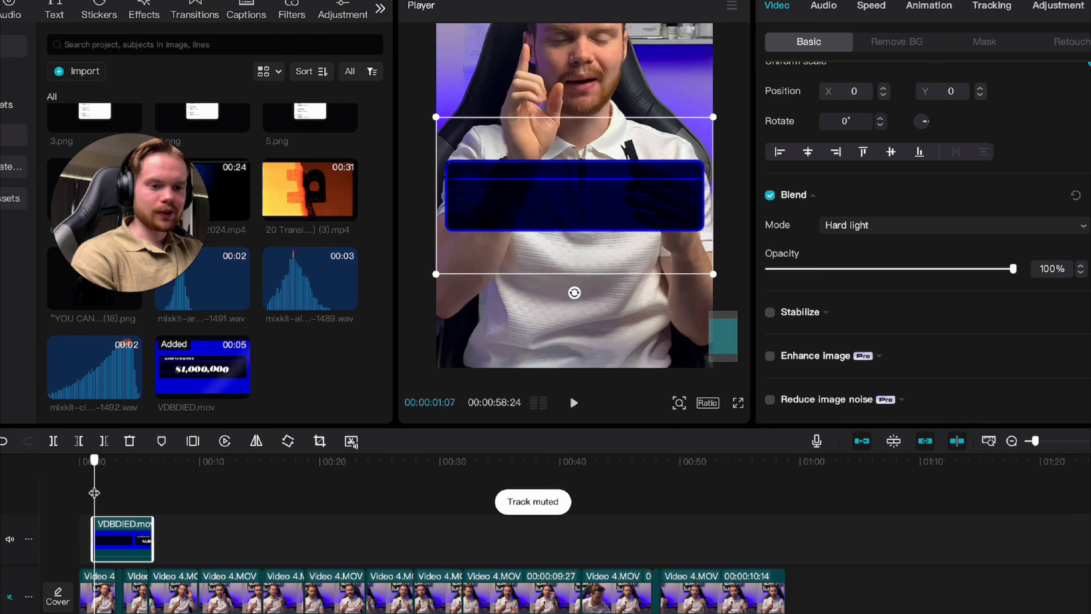
{"action": "key", "text": "space"}
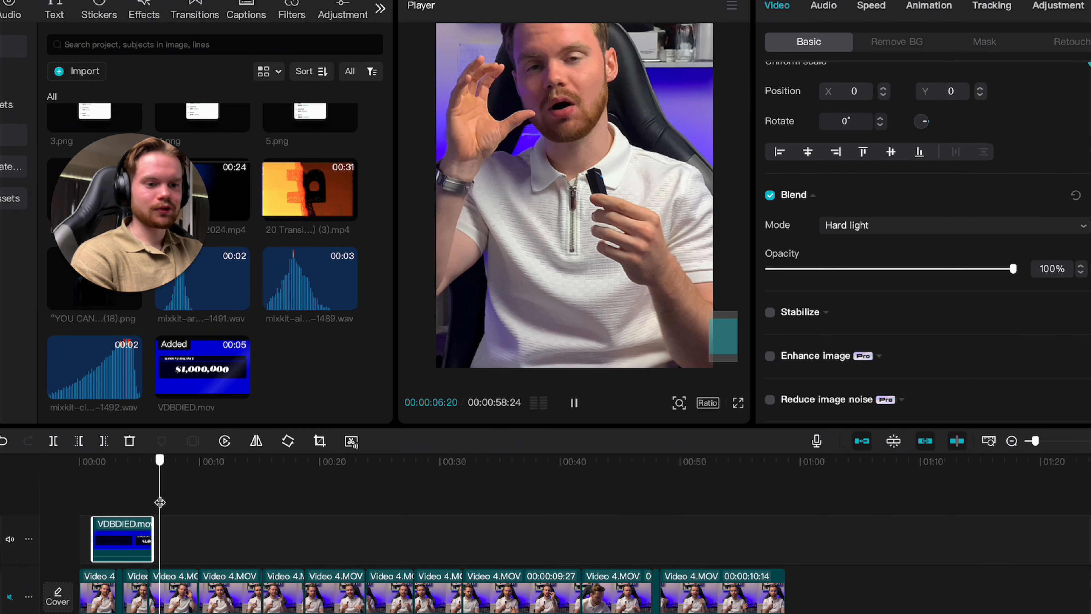
{"action": "left_click", "coordinate": [93, 490]}
{"action": "left_click", "coordinate": [91, 489]}
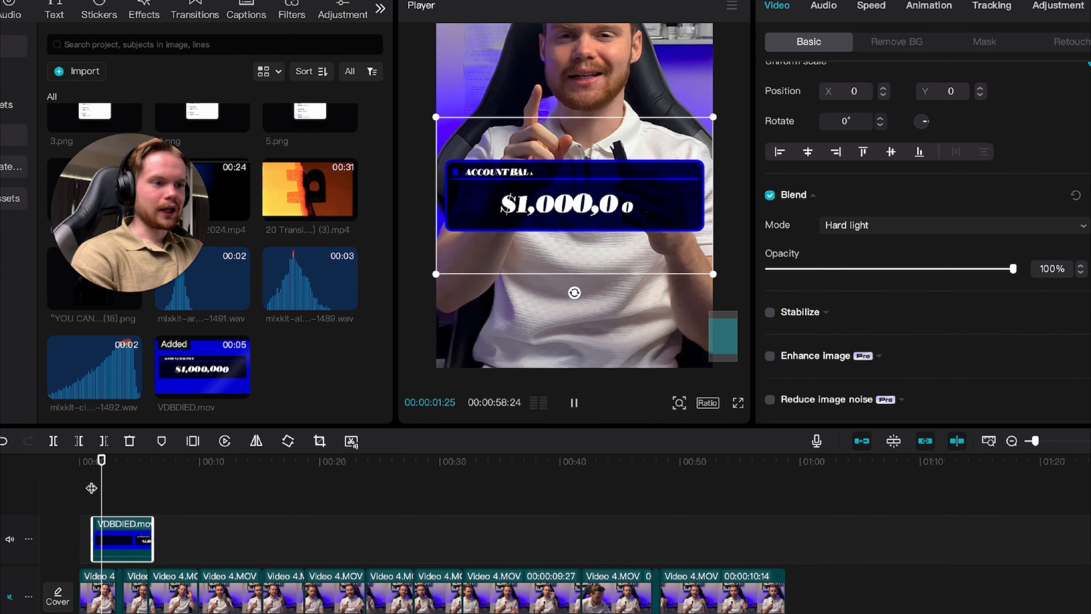
{"action": "key", "text": "space"}
{"action": "key", "text": "space"}
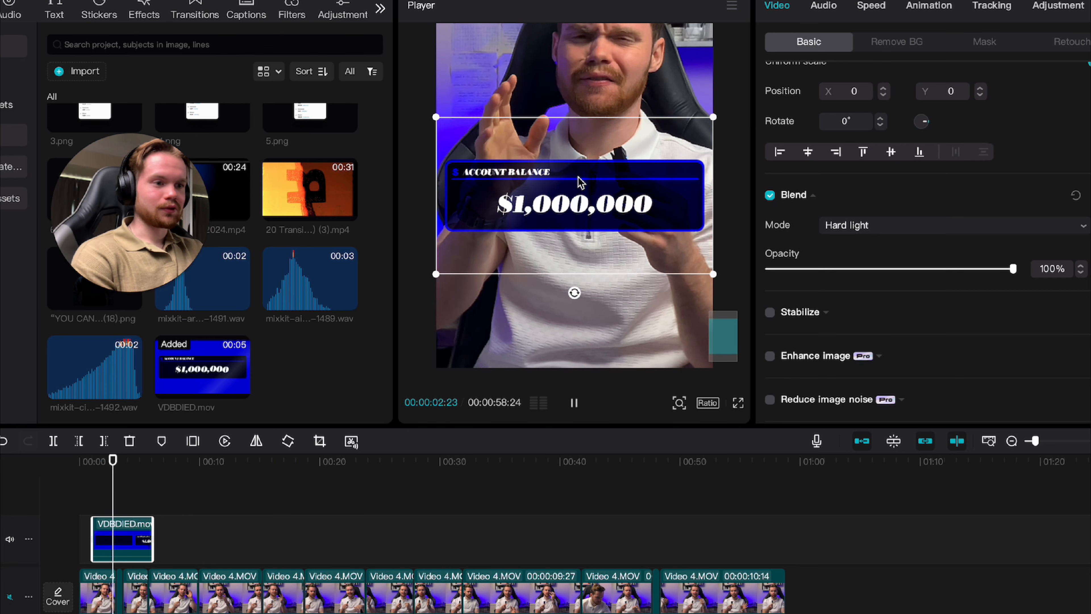
{"action": "key", "text": "space"}
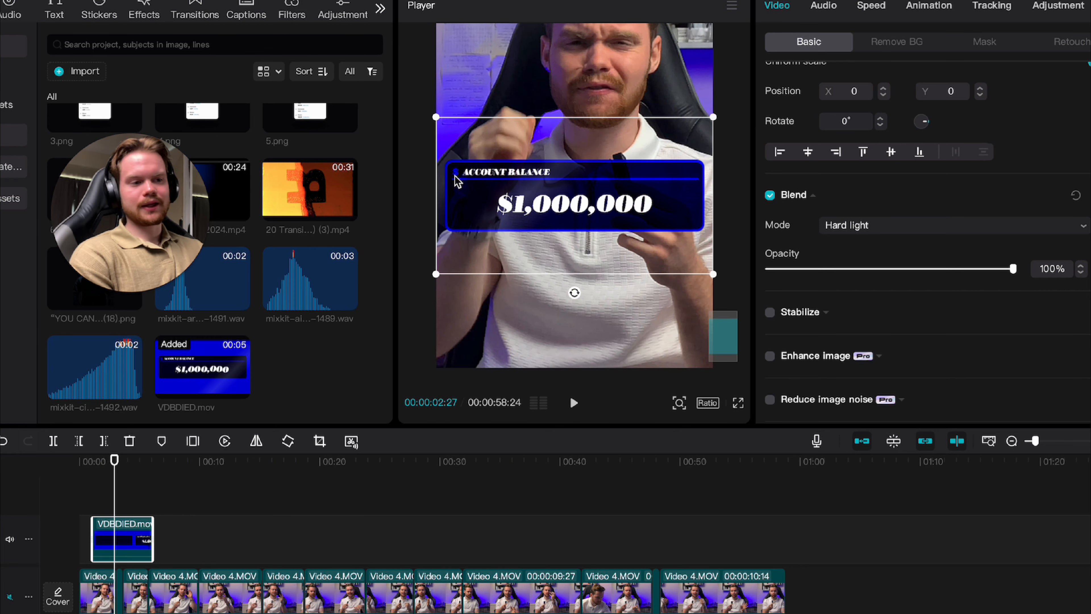
Apply the Zoom 1 In animation to the VDBDIED.mov overlay with a duration of 1.5 s
{"action": "scroll", "coordinate": [456, 177], "scroll_direction": "up", "scroll_amount": 3}
{"action": "scroll", "coordinate": [456, 176], "scroll_direction": "left", "scroll_amount": 1}
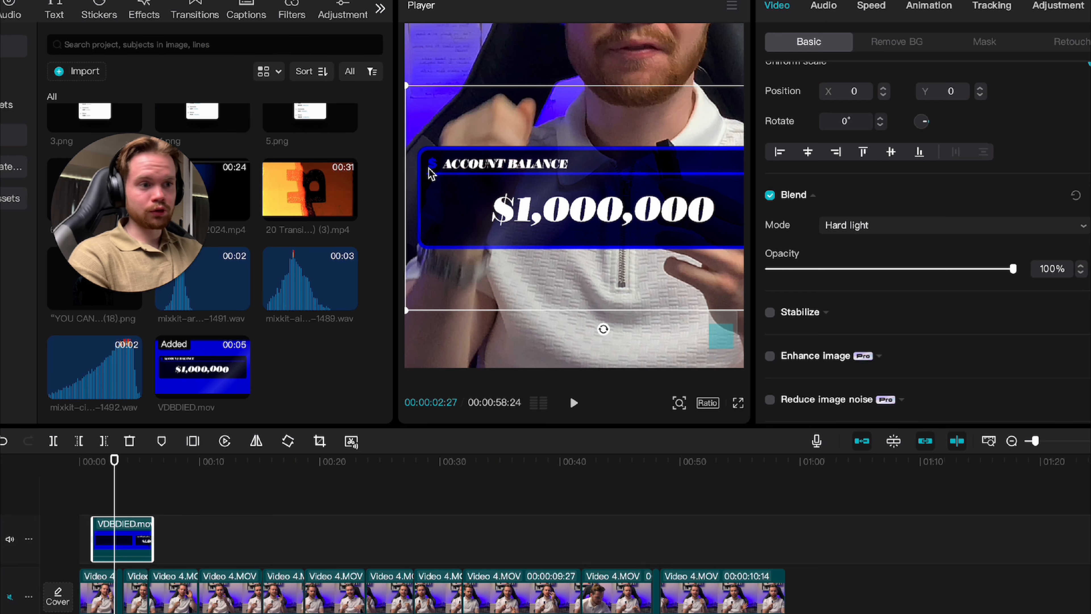
{"action": "scroll", "coordinate": [451, 155], "scroll_direction": "down", "scroll_amount": 2}
{"action": "scroll", "coordinate": [469, 137], "scroll_direction": "down", "scroll_amount": 1}
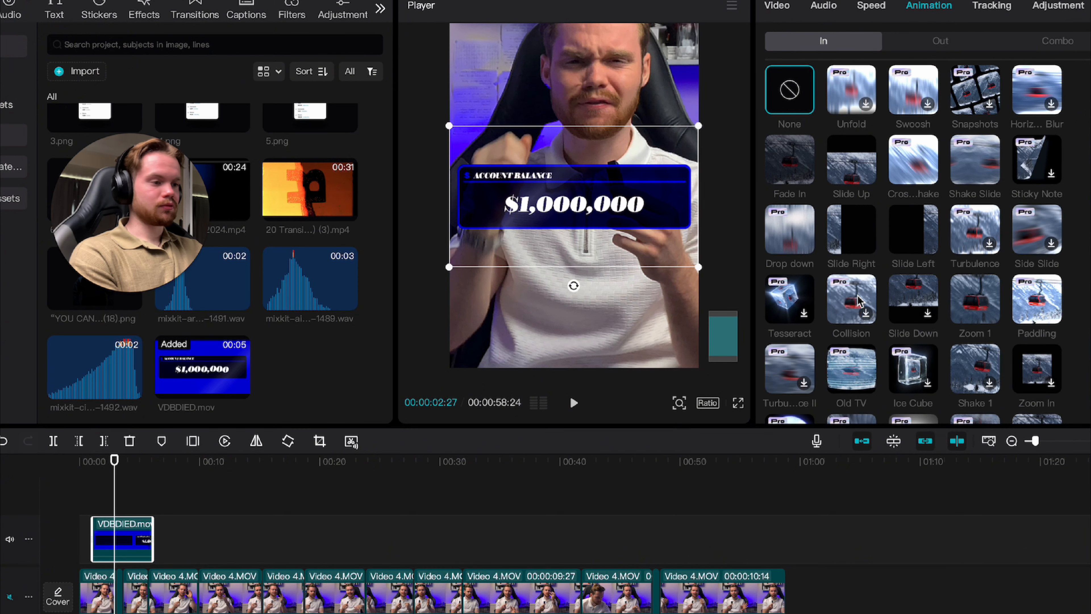
{"action": "scroll", "coordinate": [863, 288], "scroll_direction": "down", "scroll_amount": 1}
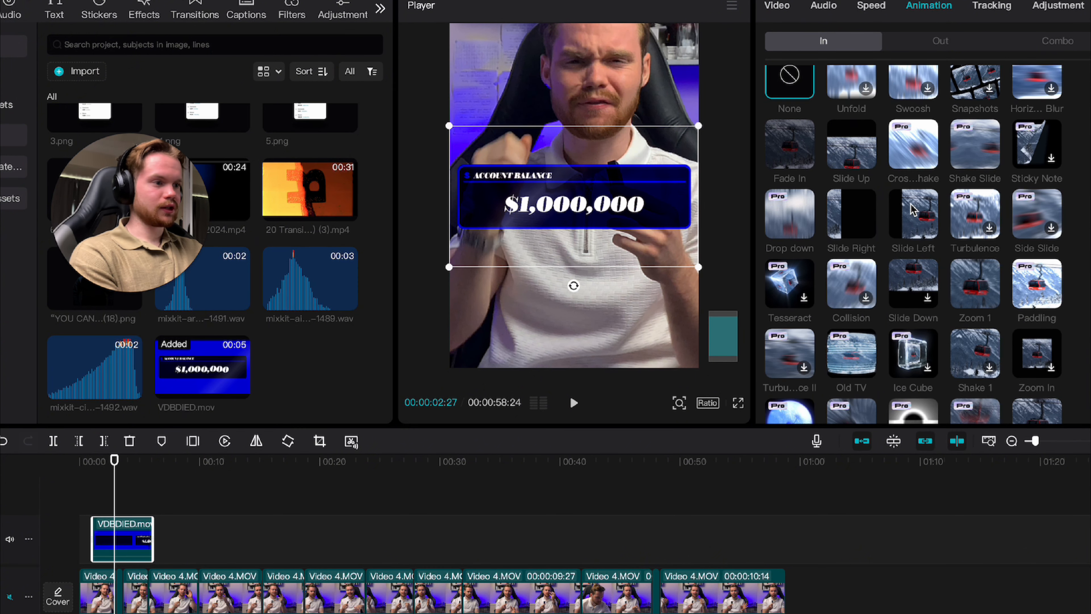
{"action": "left_click", "coordinate": [973, 286]}
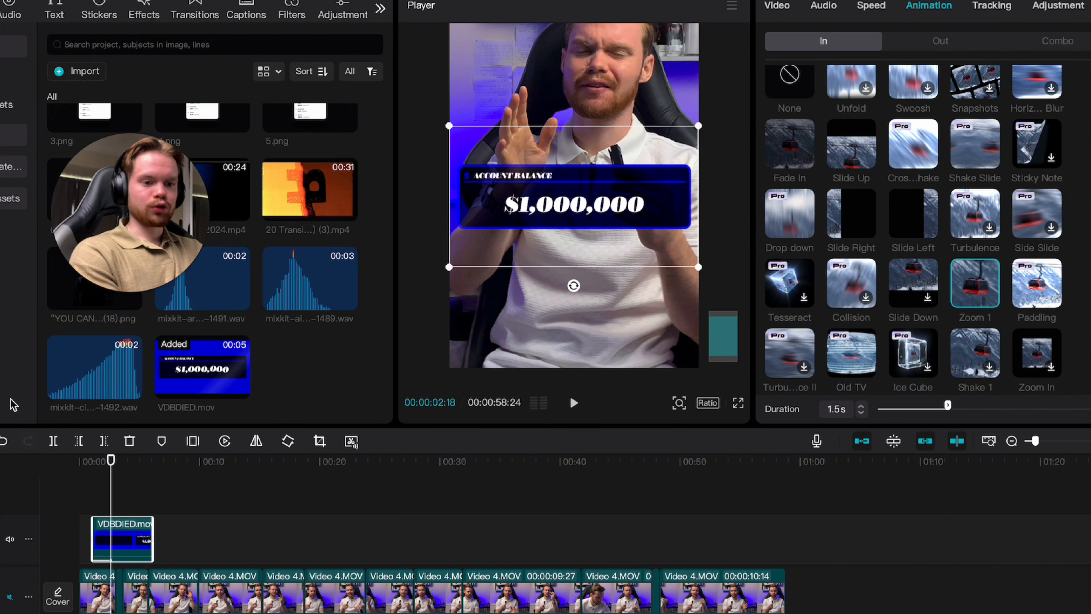
Search the effects for "pendulum swing" and apply Play Pendulum to the VDBDIED.mov overlay
{"action": "left_click", "coordinate": [143, 9]}
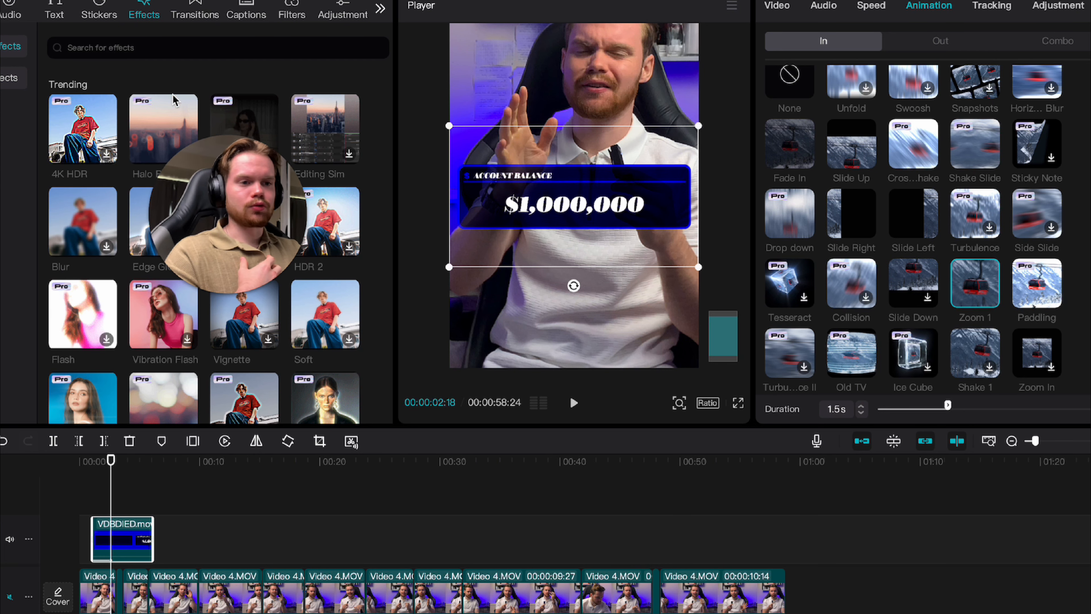
{"action": "left_click", "coordinate": [146, 48]}
{"action": "left_click", "coordinate": [113, 98]}
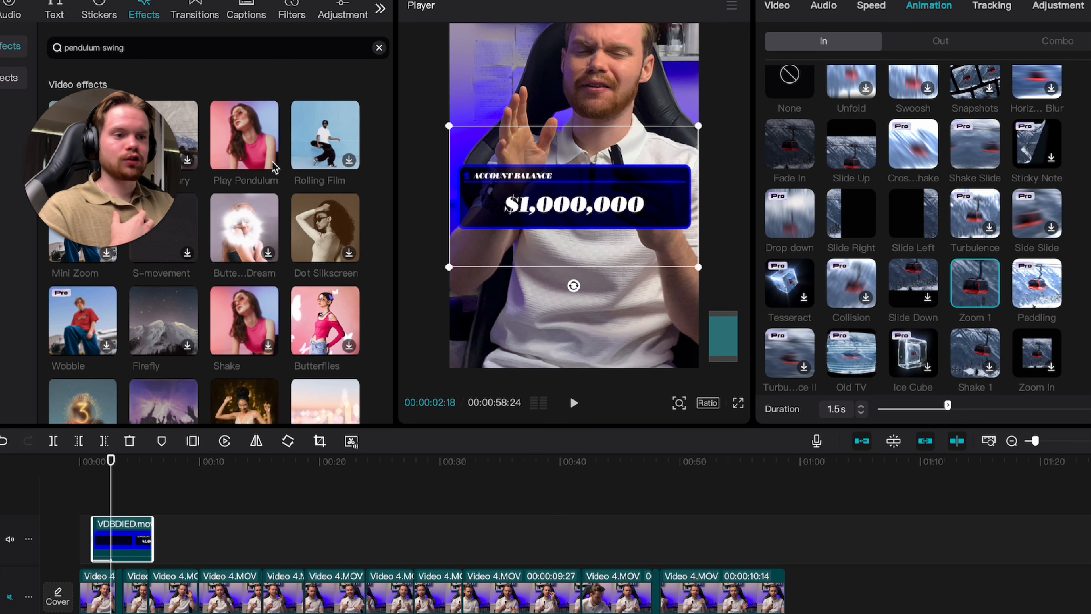
{"action": "left_click_drag", "start_coordinate": [242, 157], "coordinate": [123, 533]}
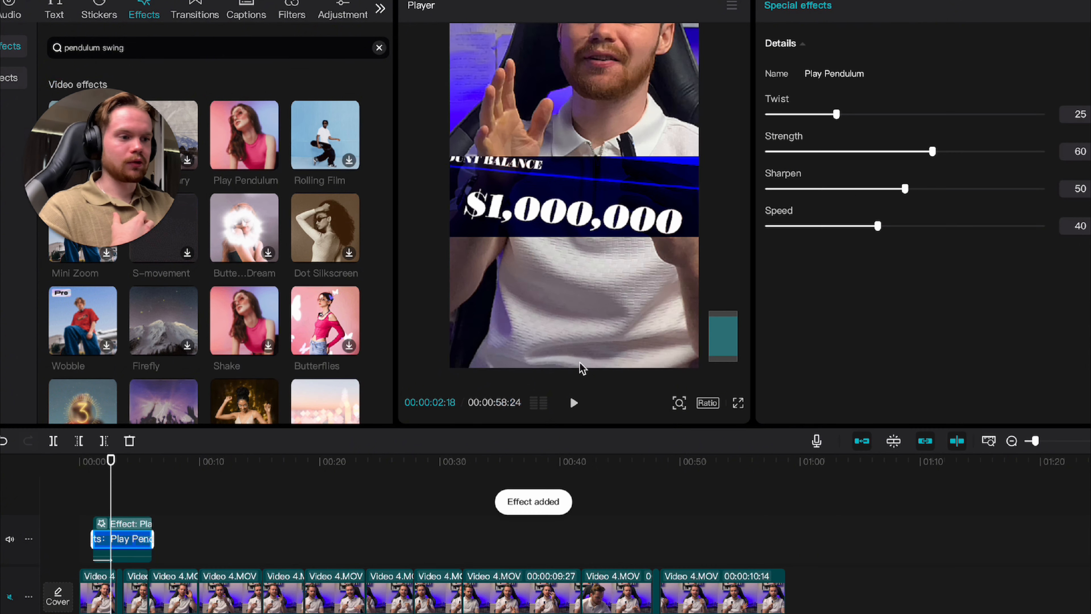
Set Play Pendulum to Twist 0, Strength 5, Sharpen 0 and Speed 8, and preview the card's motion full screen
{"action": "left_click_drag", "start_coordinate": [928, 151], "coordinate": [784, 157]}
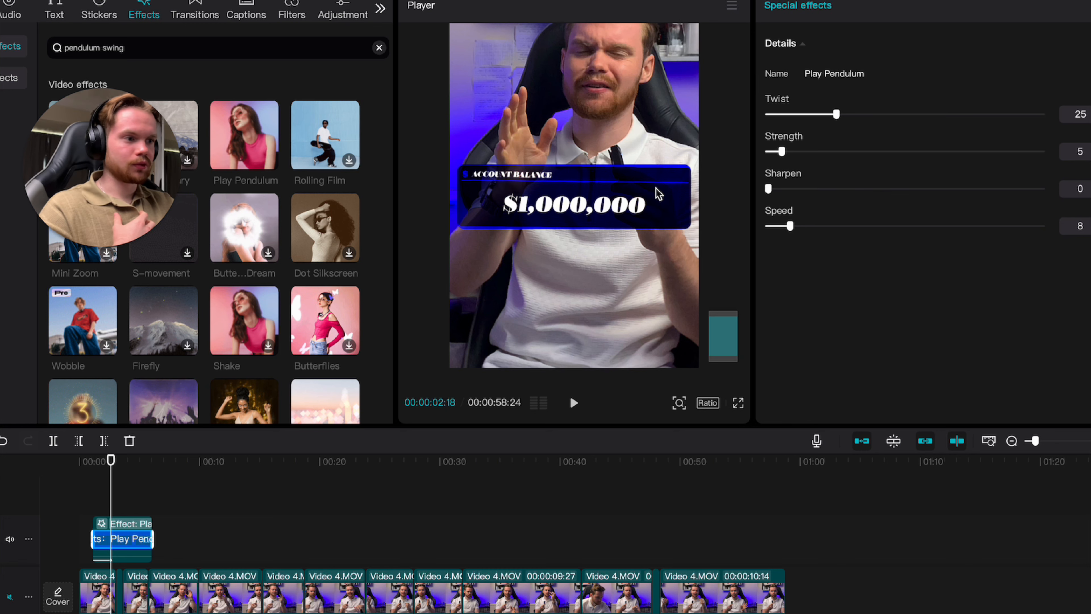
{"action": "left_click", "coordinate": [735, 402]}
{"action": "key", "text": "space"}
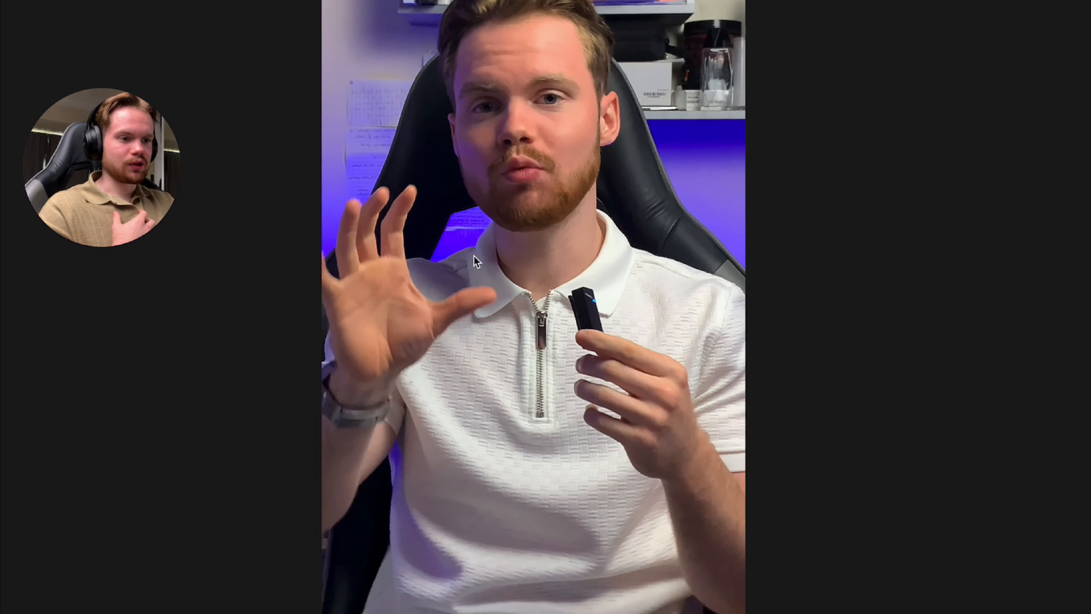
{"action": "key", "text": "Escape"}
{"action": "key", "text": "space"}
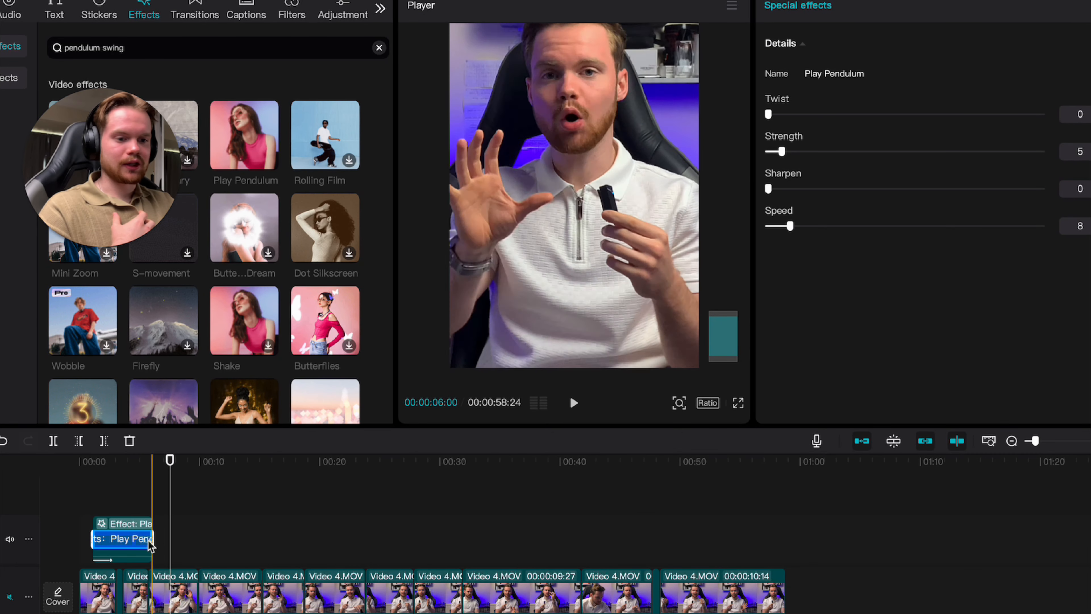
Return the playhead to 00:00:00:00 and view the video full screen from the beginning
{"action": "left_click", "coordinate": [178, 505]}
{"action": "left_click_drag", "start_coordinate": [171, 502], "coordinate": [91, 487]}
{"action": "left_click", "coordinate": [80, 488]}
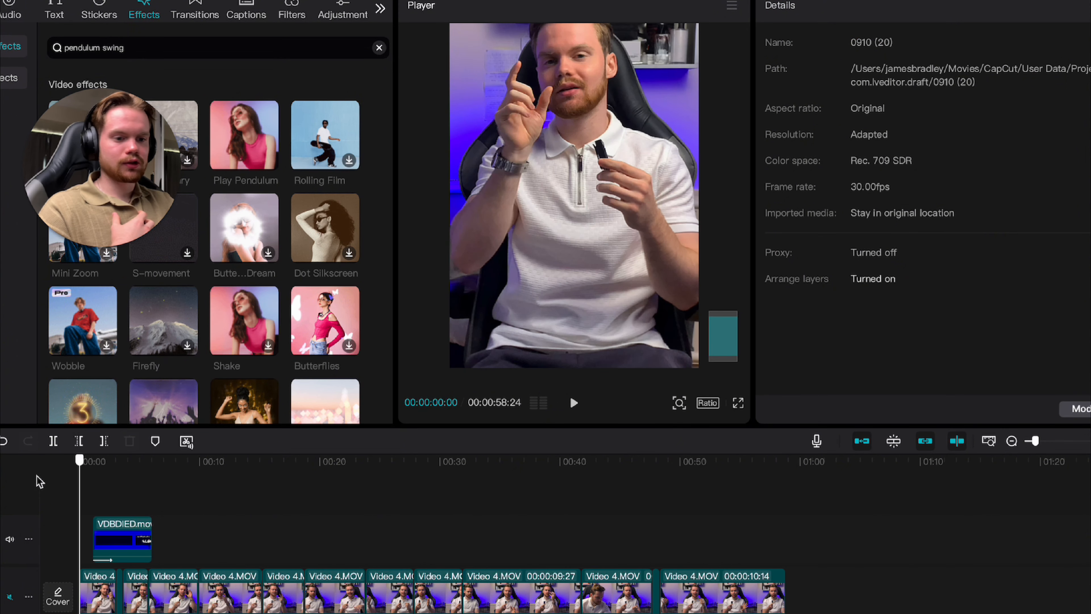
{"action": "left_click", "coordinate": [738, 405]}
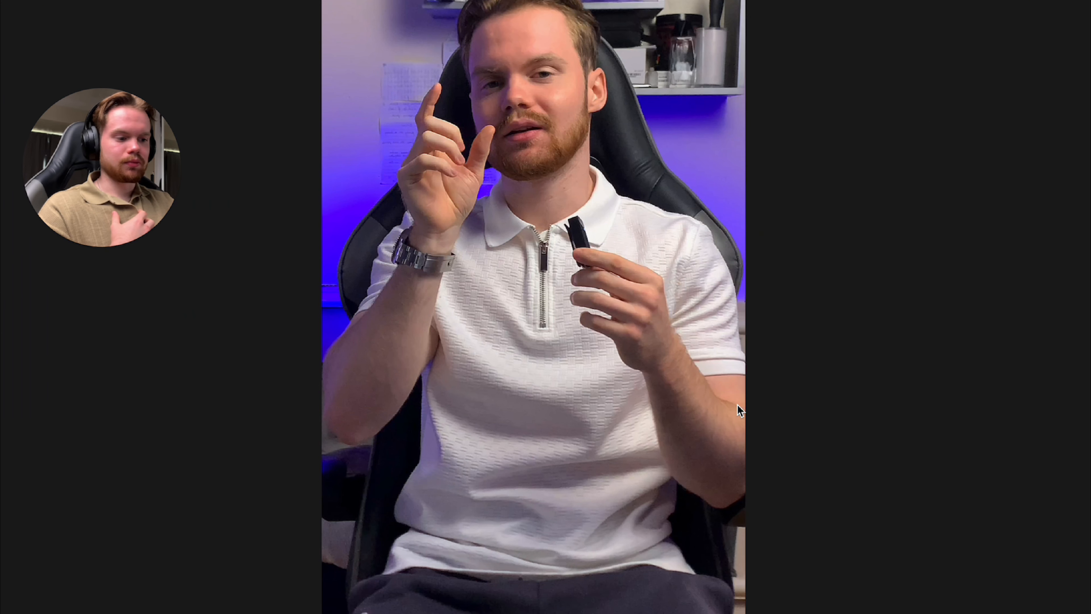
{"action": "key", "text": "Escape"}
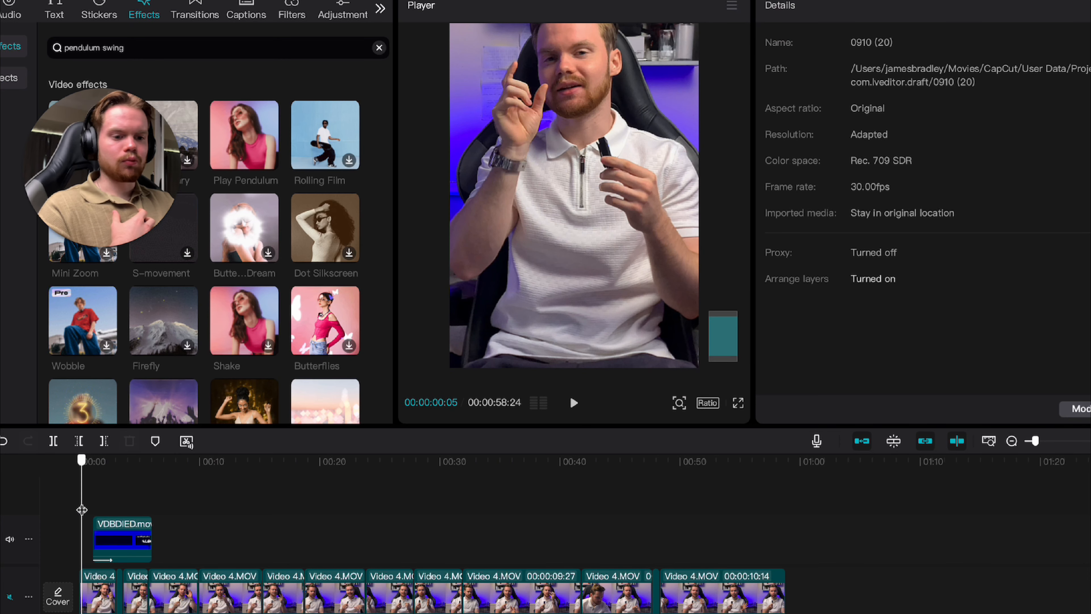
Move the playhead to the card's start at 00:00:01:06 and search the sound effects for "WOOSH"
{"action": "left_click_drag", "start_coordinate": [82, 508], "coordinate": [93, 508]}
{"action": "left_click", "coordinate": [11, 11]}
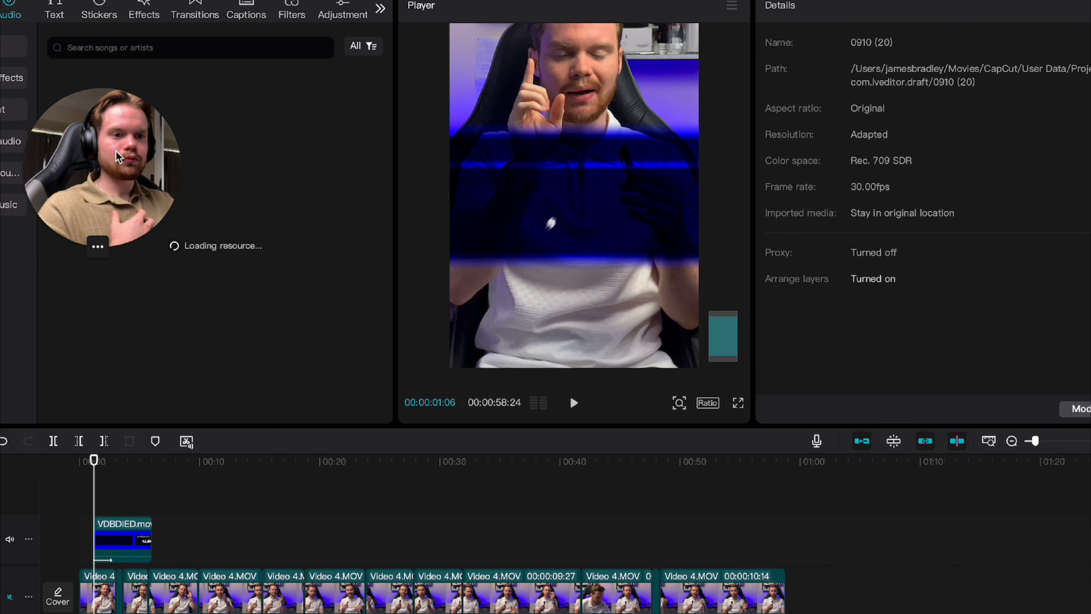
{"action": "left_click", "coordinate": [12, 77]}
{"action": "left_click", "coordinate": [129, 47]}
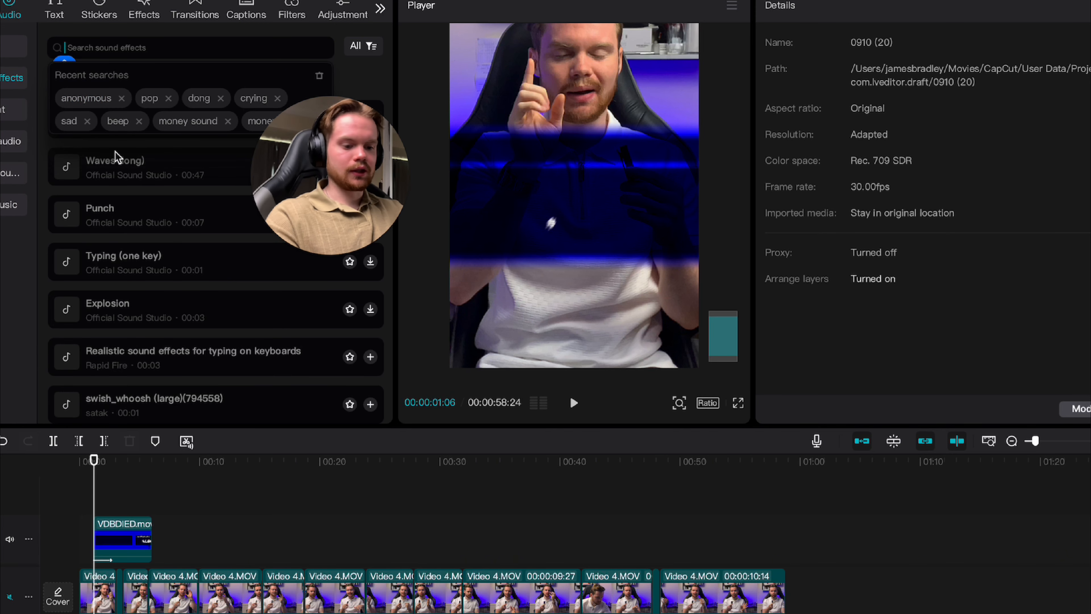
{"action": "type", "text": "WOOSH"}
{"action": "key", "text": "Return"}
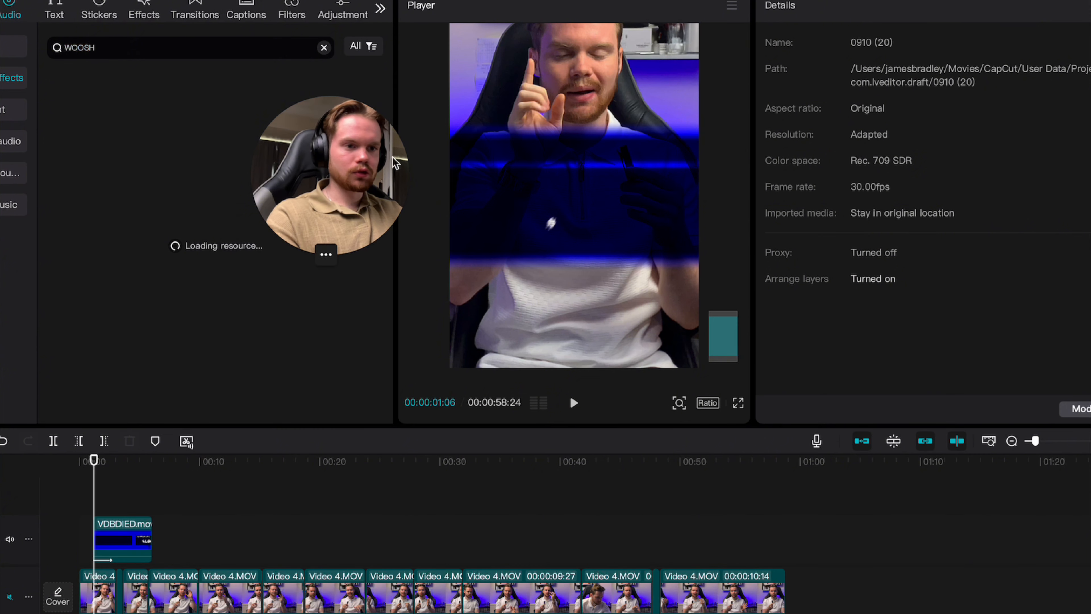
Audition Deep woosh and Woosh with echo, add Woosh with echo at the card's start, and play it back
{"action": "left_click", "coordinate": [215, 110]}
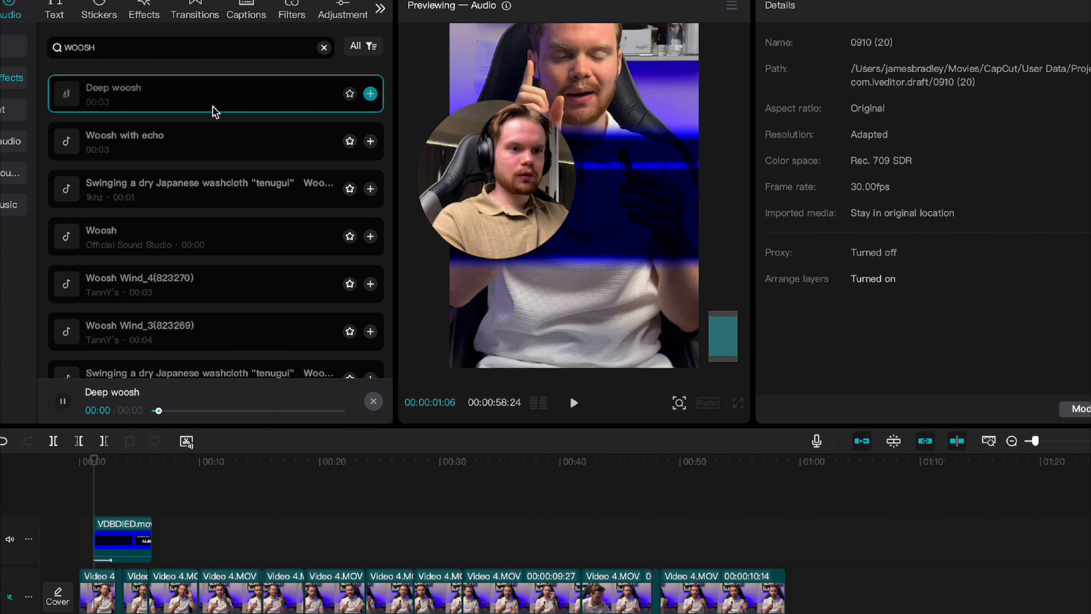
{"action": "left_click", "coordinate": [204, 140]}
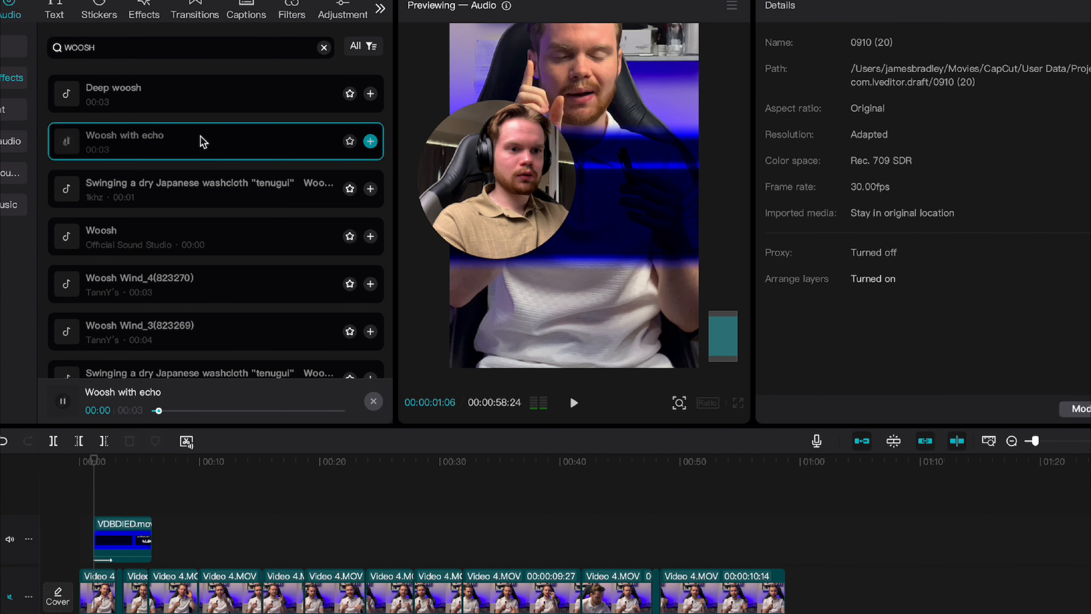
{"action": "left_click_drag", "start_coordinate": [203, 141], "coordinate": [97, 612]}
{"action": "key", "text": "space"}
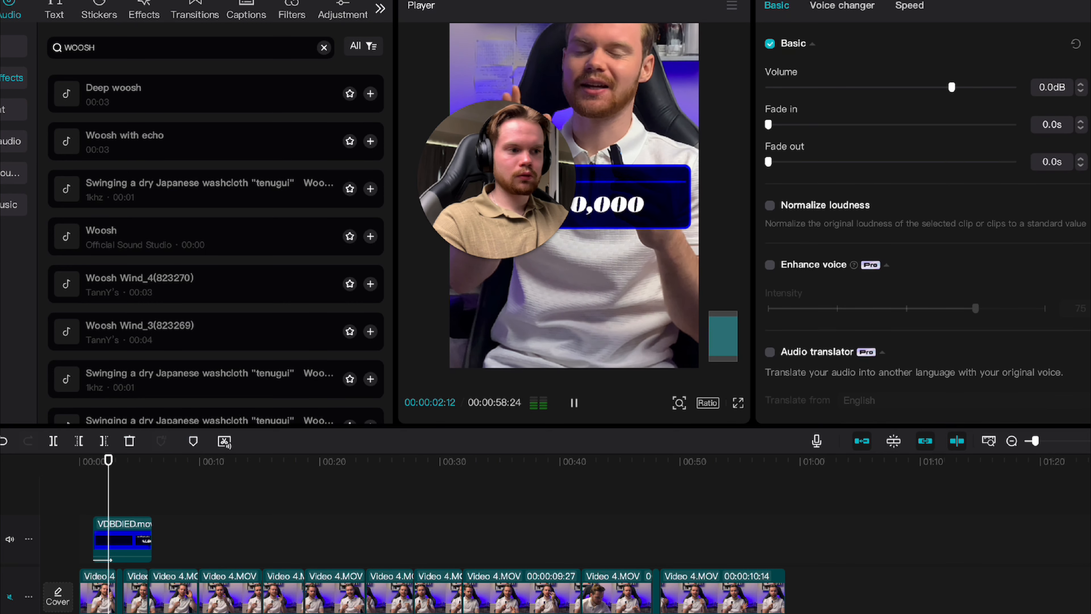
Lower the Woosh with echo sound's volume to -26.7 dB and play the card's entrance to check its loudness
{"action": "key", "text": "space"}
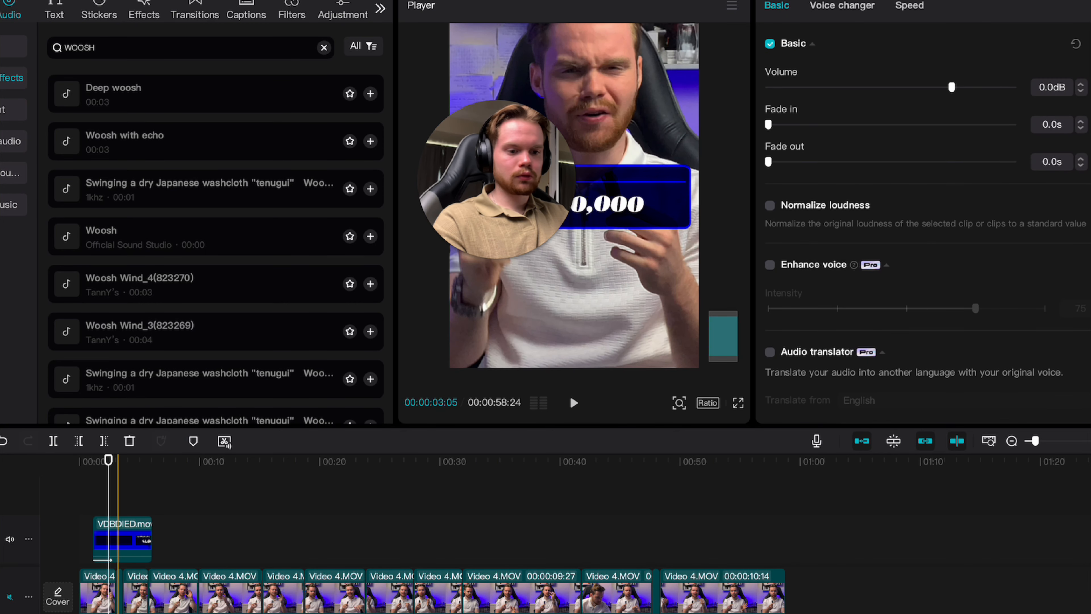
{"action": "left_click", "coordinate": [79, 533]}
{"action": "key", "text": "space"}
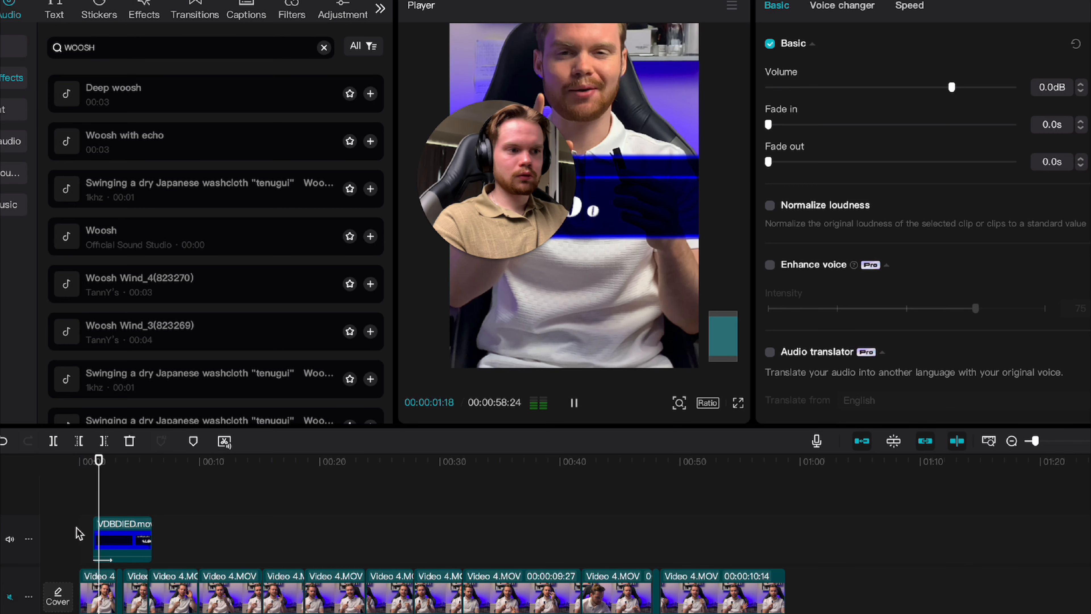
{"action": "key", "text": "space"}
{"action": "left_click_drag", "start_coordinate": [898, 88], "coordinate": [884, 90]}
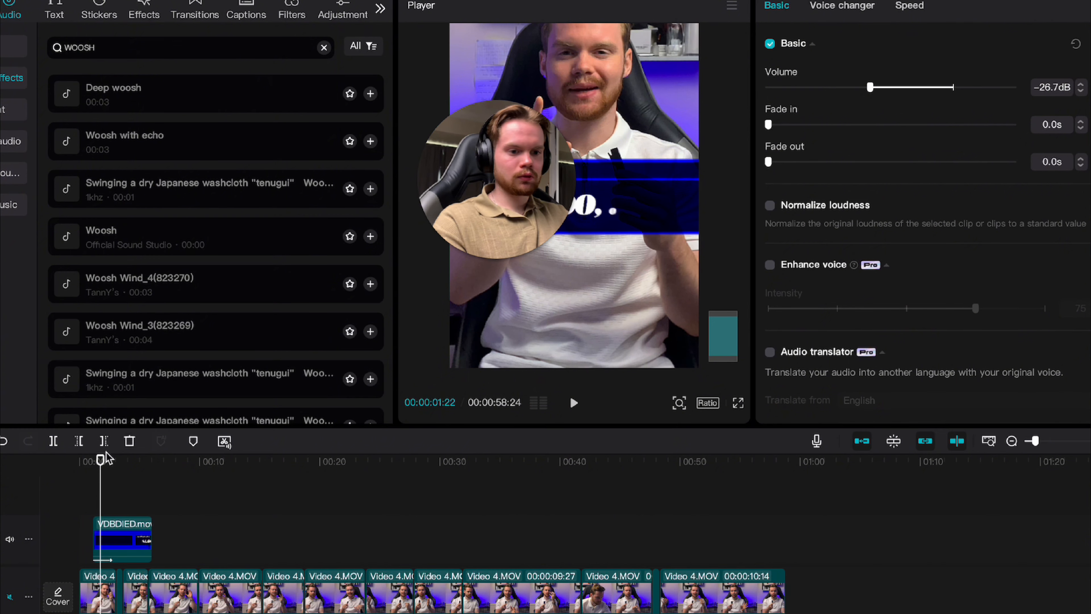
{"action": "key", "text": "space"}
{"action": "left_click", "coordinate": [77, 462]}
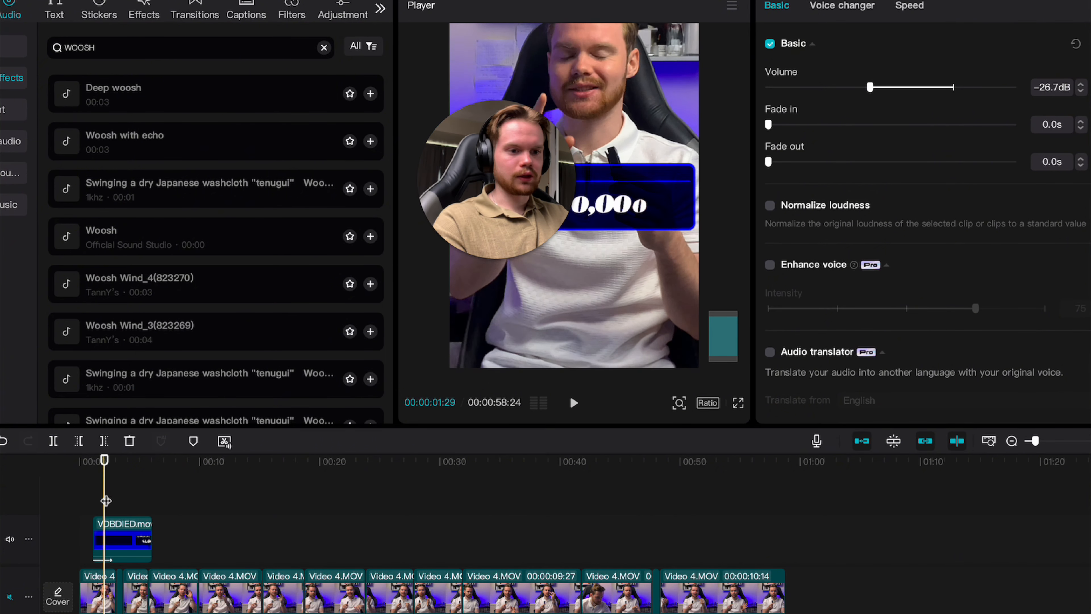
Set the Woosh with echo sound's volume to -24.5 dB and play it back from the beginning
{"action": "left_click_drag", "start_coordinate": [873, 87], "coordinate": [877, 88]}
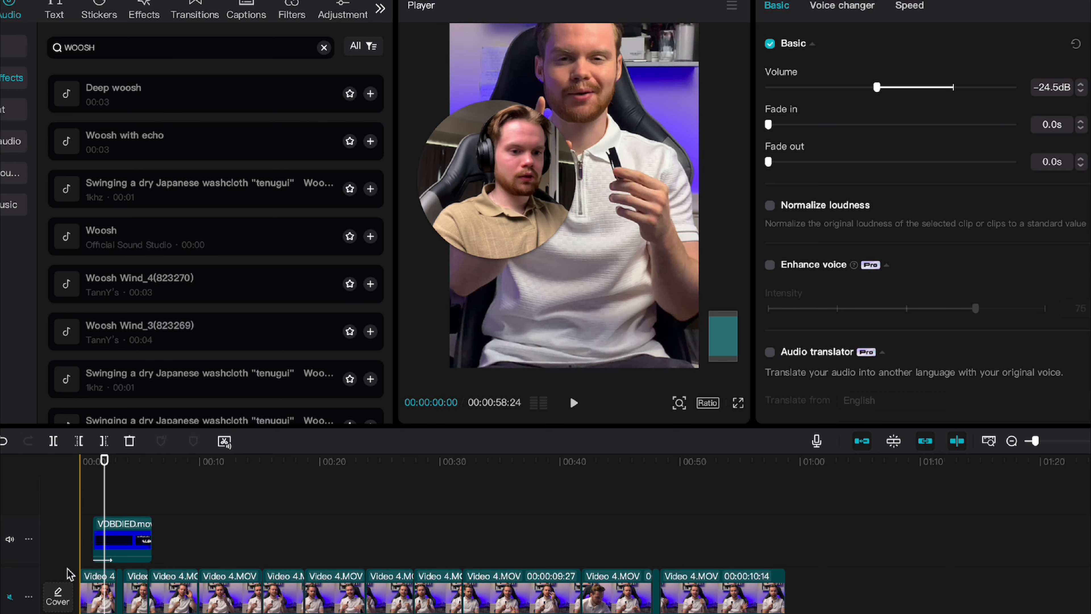
{"action": "left_click_drag", "start_coordinate": [104, 498], "coordinate": [79, 498]}
{"action": "key", "text": "space"}
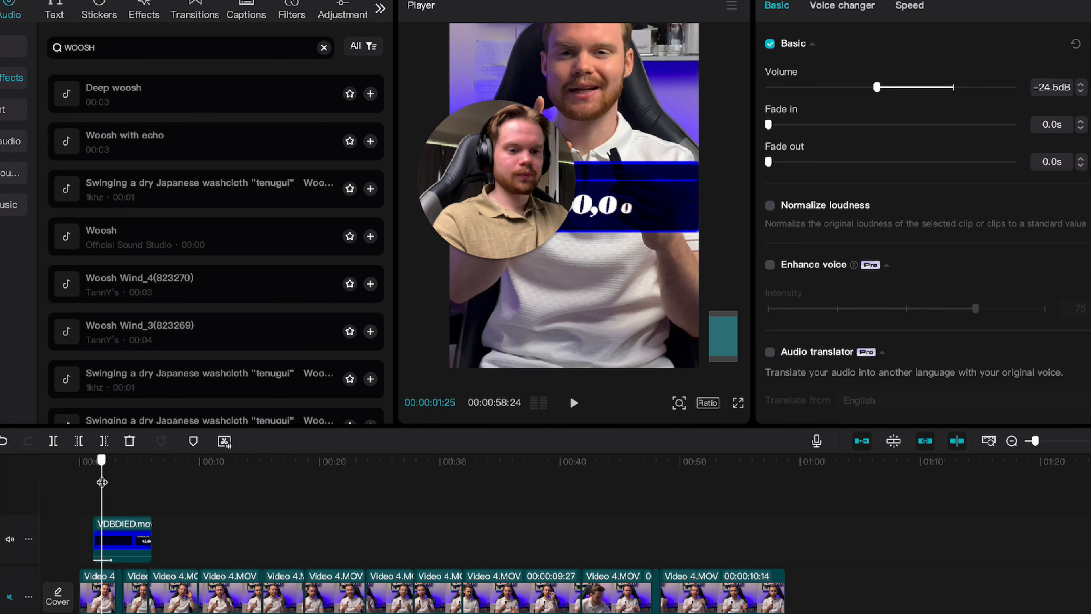
Unmute the main video track and open the full-screen preview at 00:00:00:00
{"action": "left_click_drag", "start_coordinate": [99, 488], "coordinate": [26, 481]}
{"action": "left_click", "coordinate": [7, 597]}
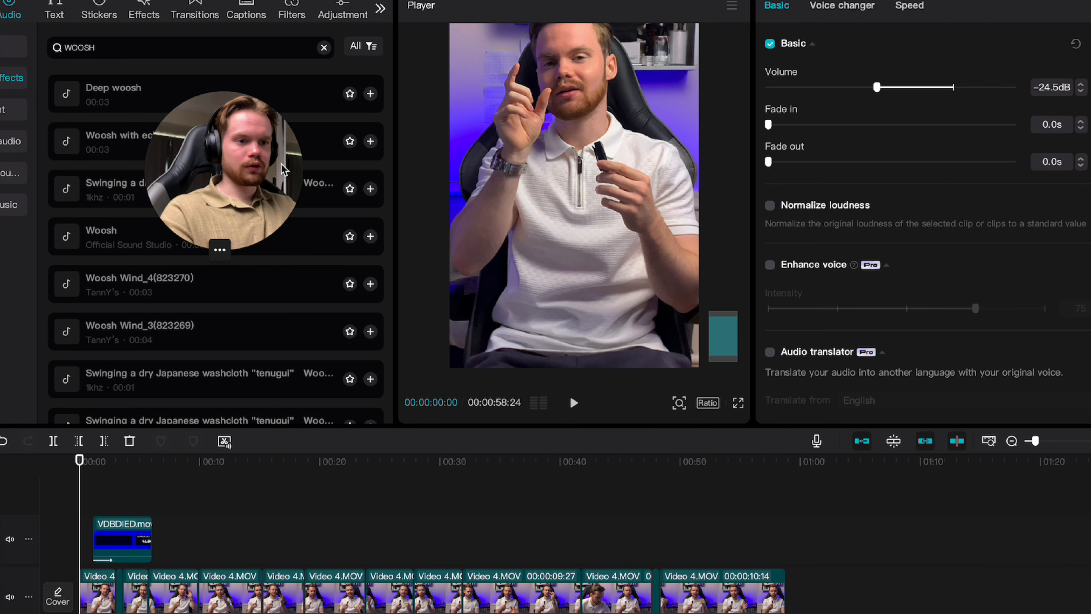
{"action": "left_click", "coordinate": [737, 404]}
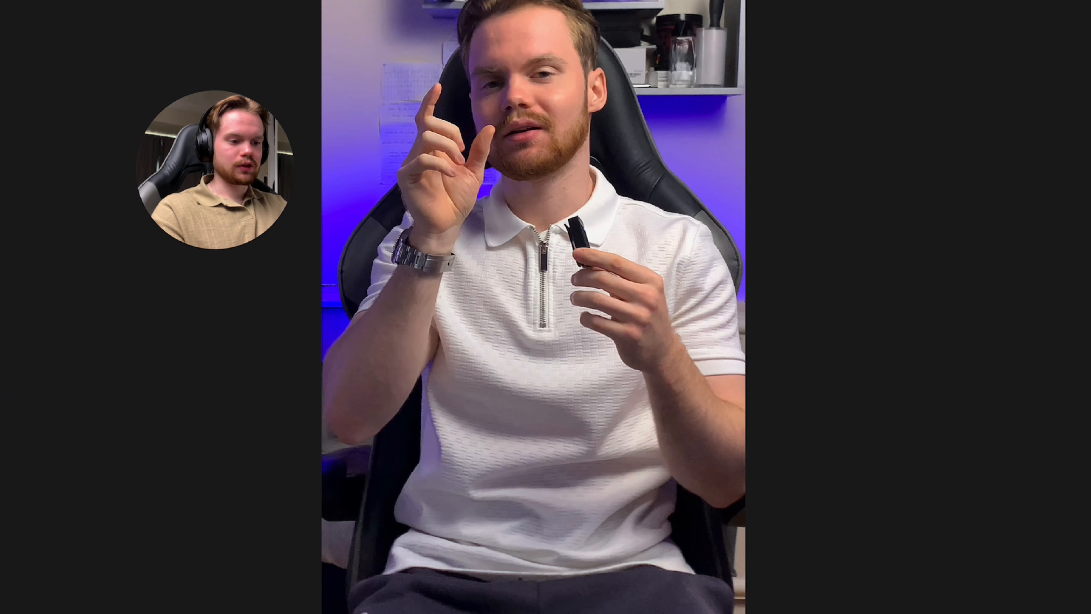